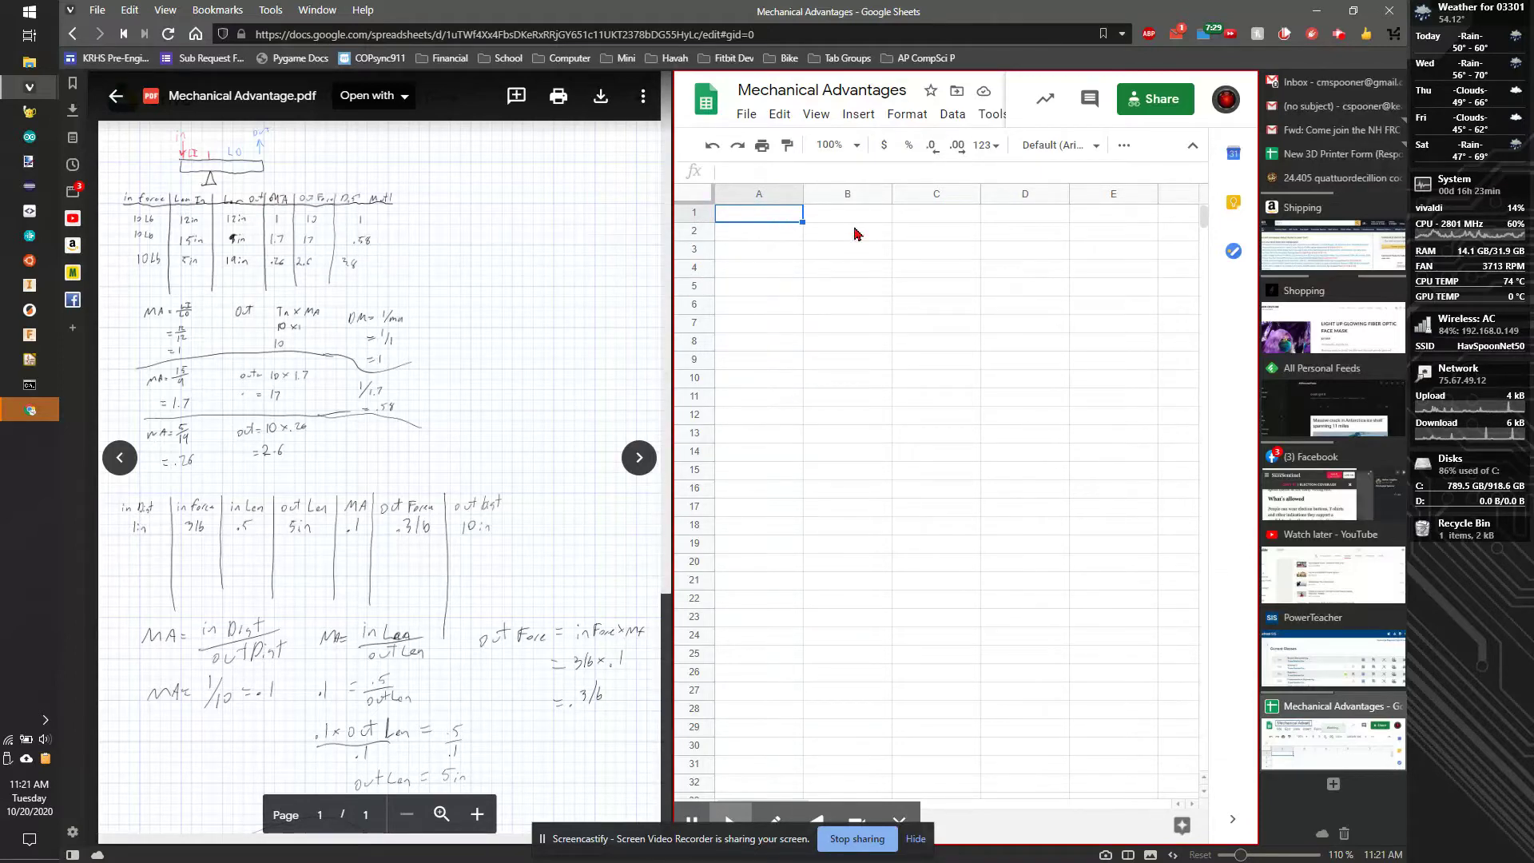
Enter the column headers In Dist, In Force and In Len in cells A1 to C1.
{"action": "type", "text": "In Fir"}
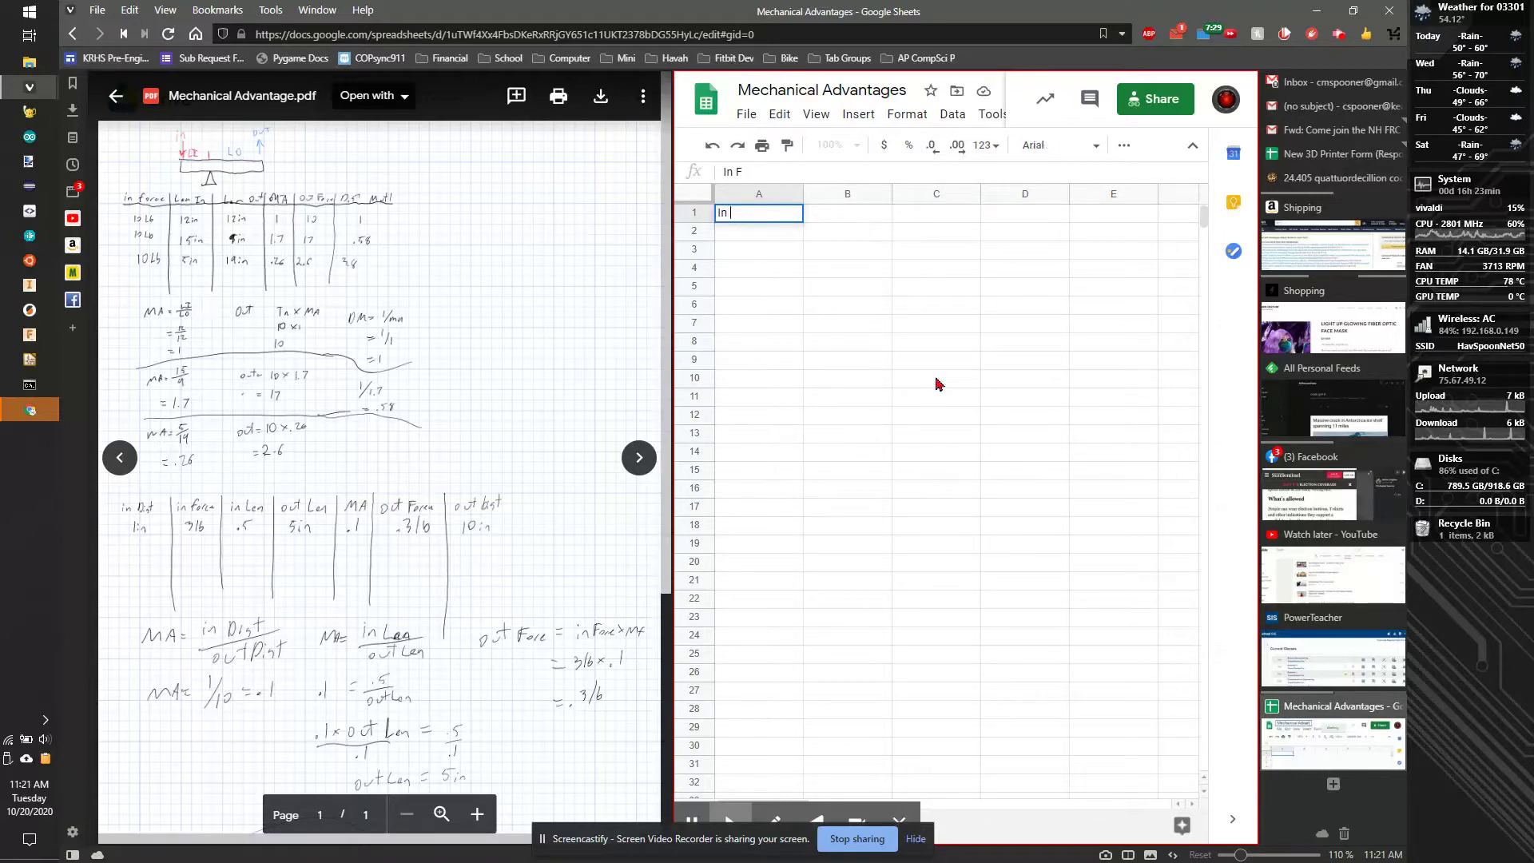
{"action": "type", "text": "Dist"}
{"action": "key", "text": "Tab"}
{"action": "type", "text": "I"}
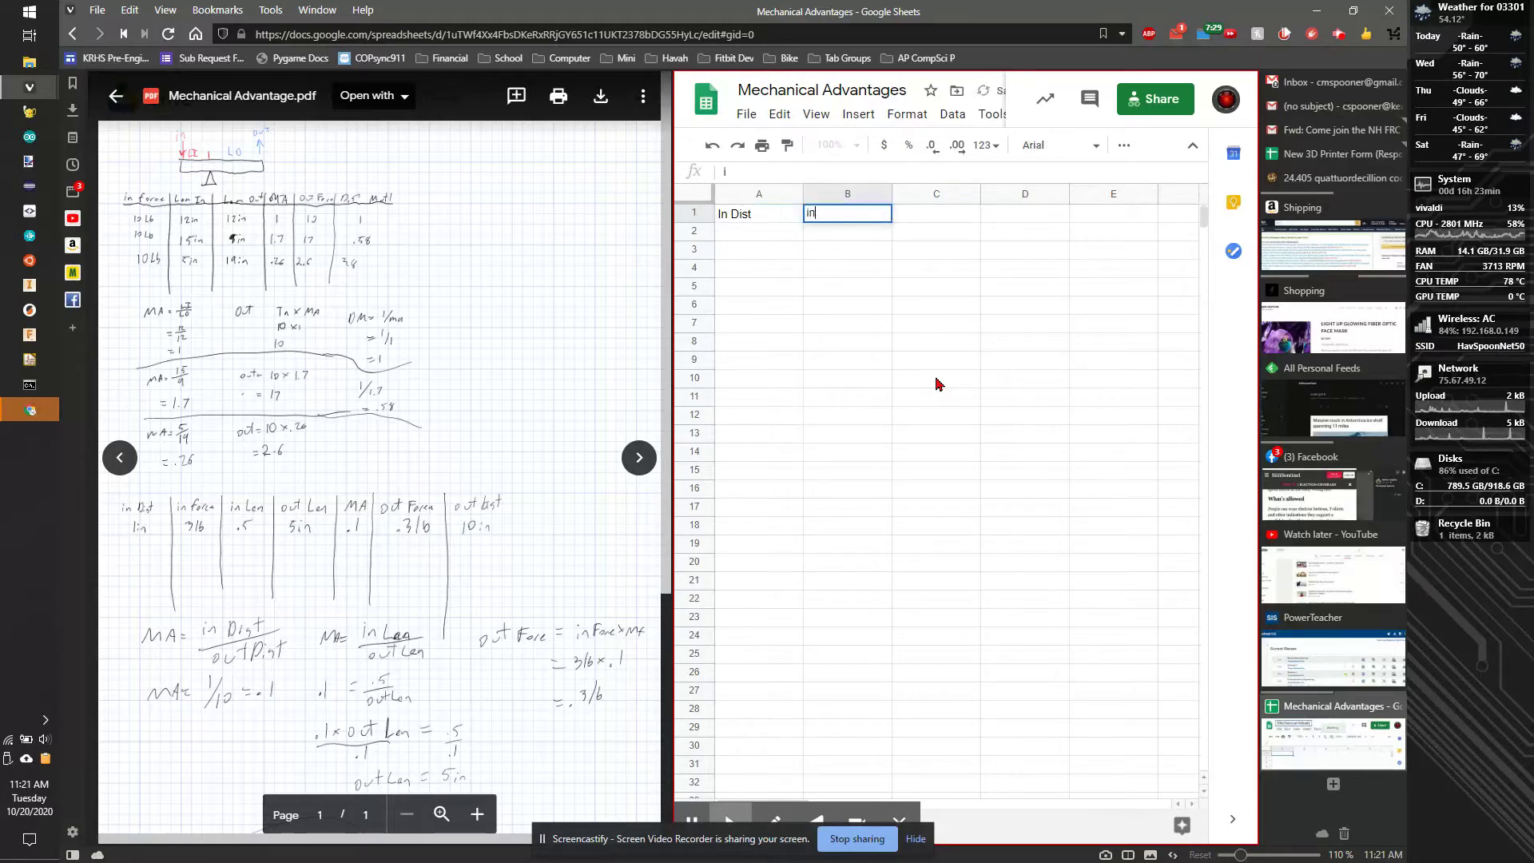
{"action": "type", "text": "n Force"}
{"action": "key", "text": "Tab"}
{"action": "type", "text": "In"}
{"action": "key", "text": "BackSpace"}
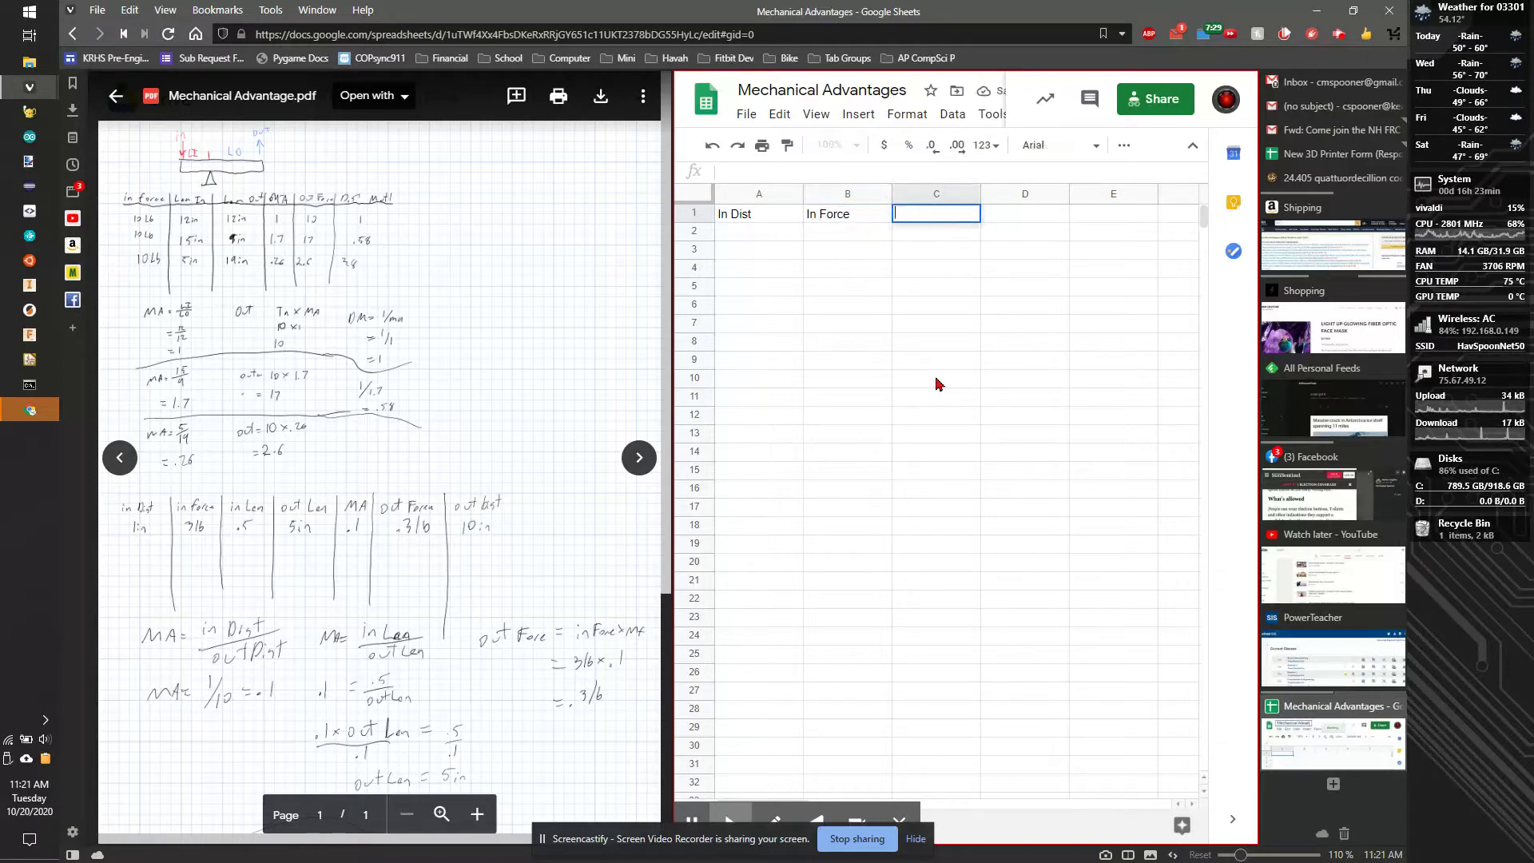
{"action": "type", "text": "n Len"}
{"action": "key", "text": "Tab"}
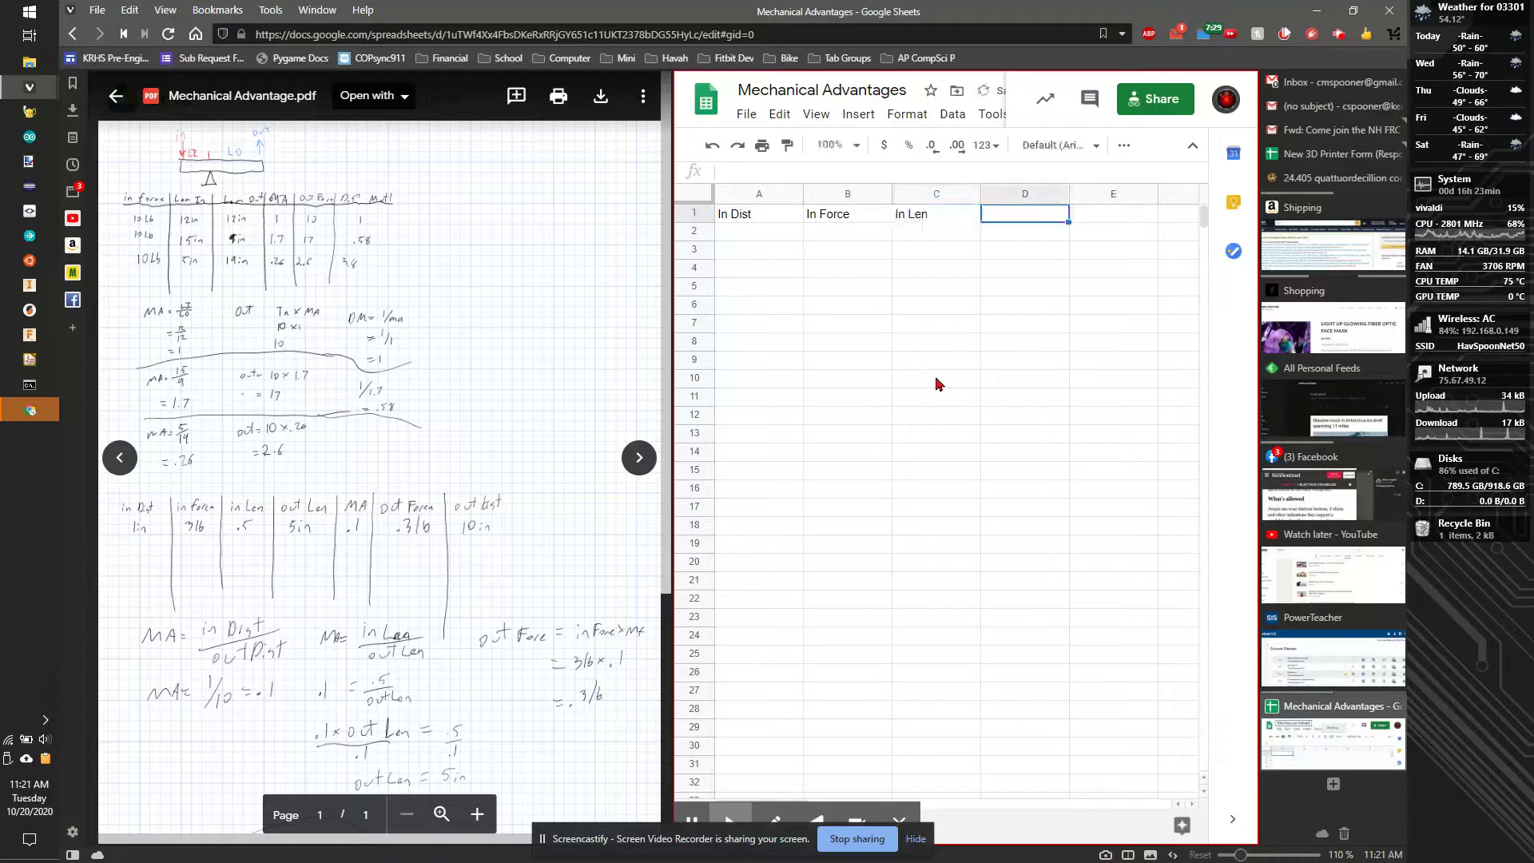
Add the headers Out Len in D1 and MA in E1.
{"action": "type", "text": "out"}
{"action": "key", "text": "BackSpace"}
{"action": "key", "text": "BackSpace"}
{"action": "key", "text": "BackSpace"}
{"action": "key", "text": "BackSpace"}
{"action": "type", "text": "Out Len"}
{"action": "key", "text": "Tab"}
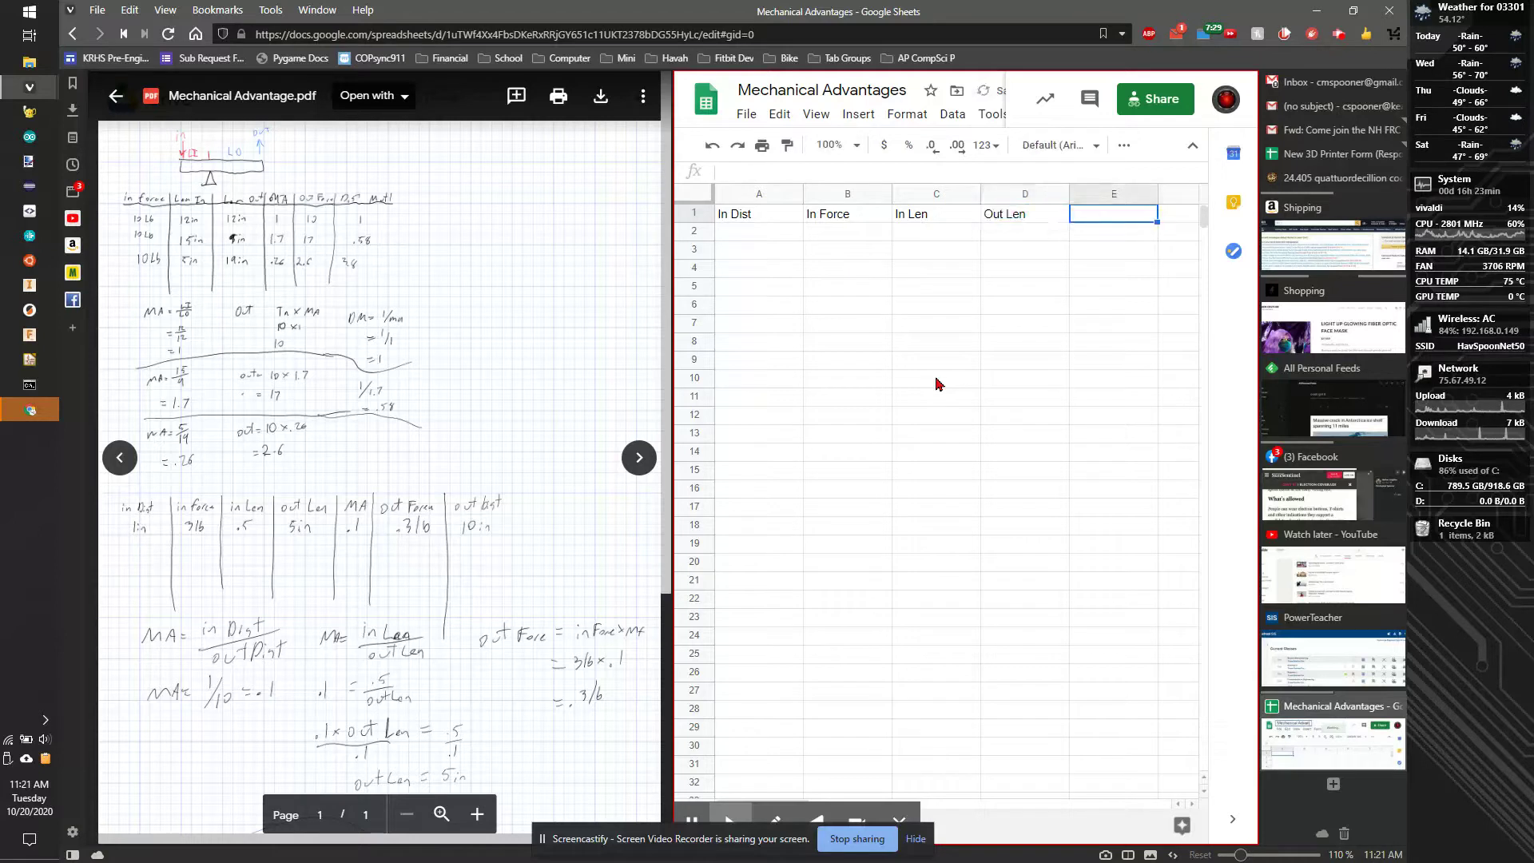
{"action": "type", "text": "MA"}
{"action": "key", "text": "Tab"}
Add the headers Out Force, Dist Mult and Out Dist in cells F1 to H1.
{"action": "type", "text": "Ou"}
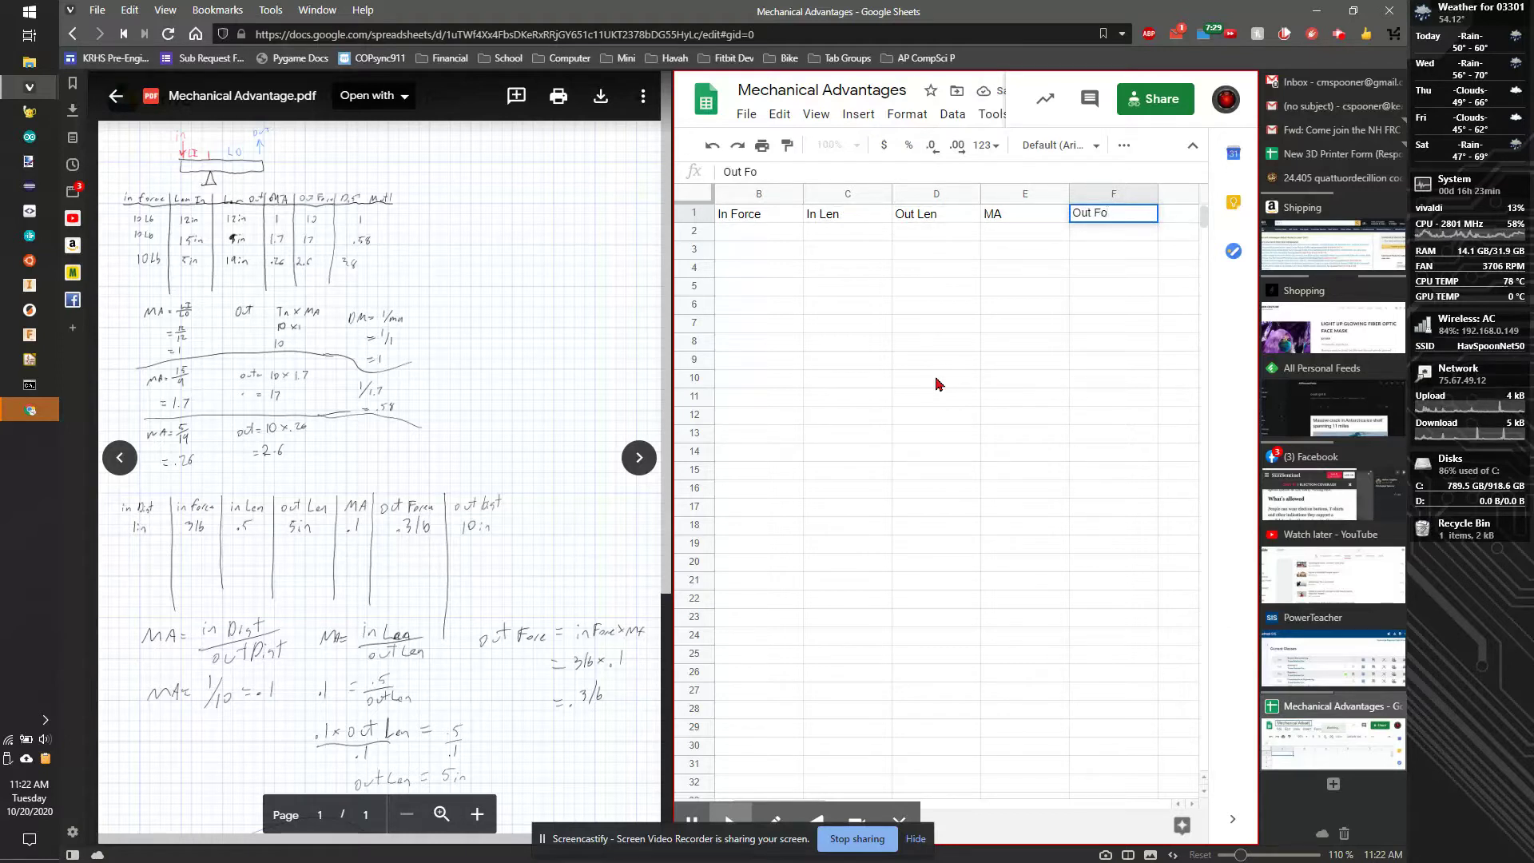
{"action": "type", "text": "t Forsce"}
{"action": "key", "text": "Tab"}
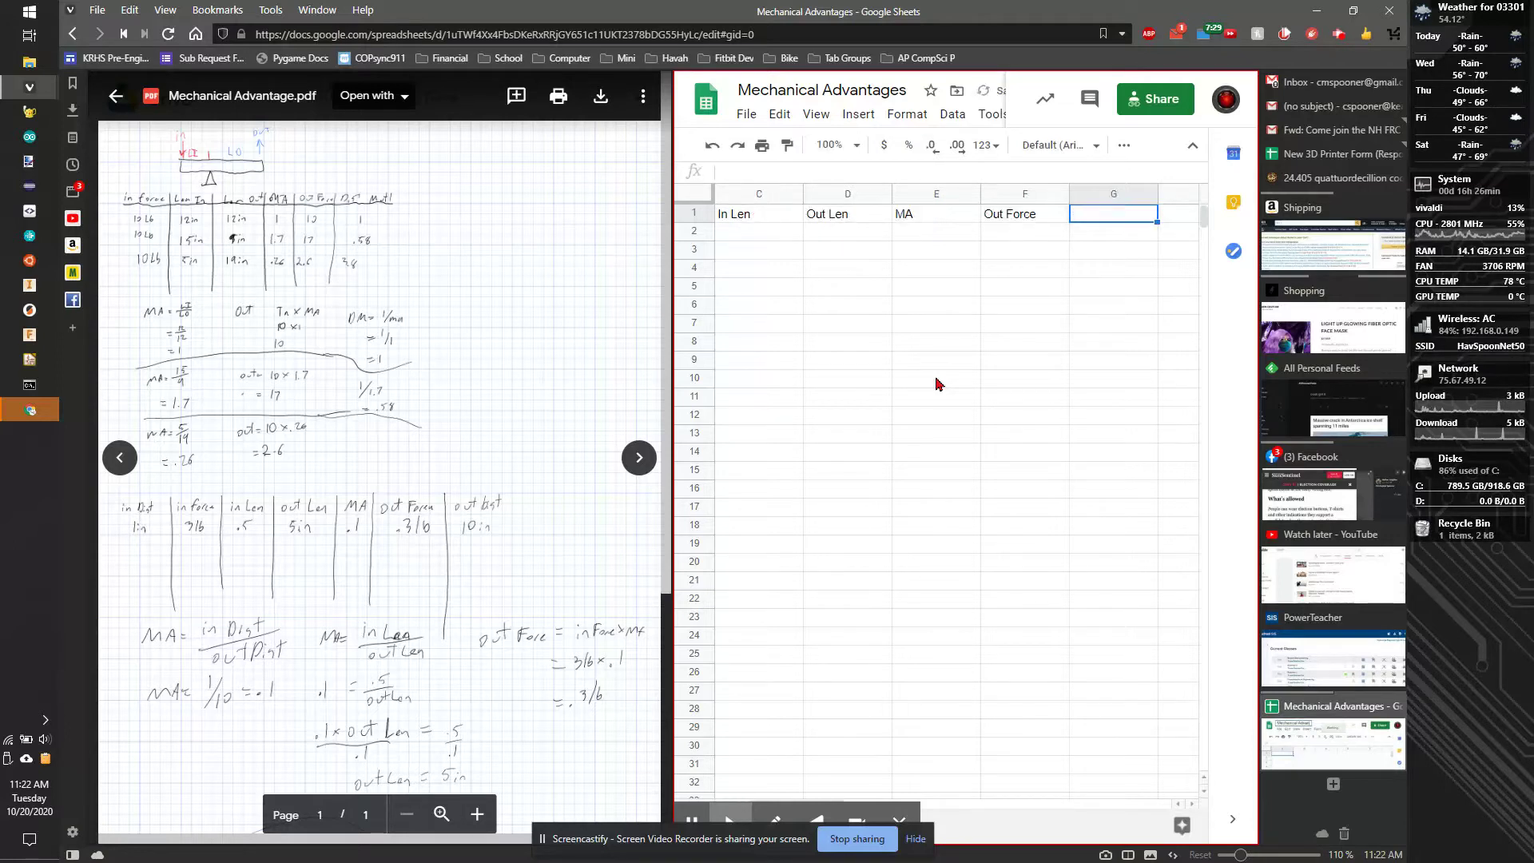
{"action": "type", "text": "Dist Mult"}
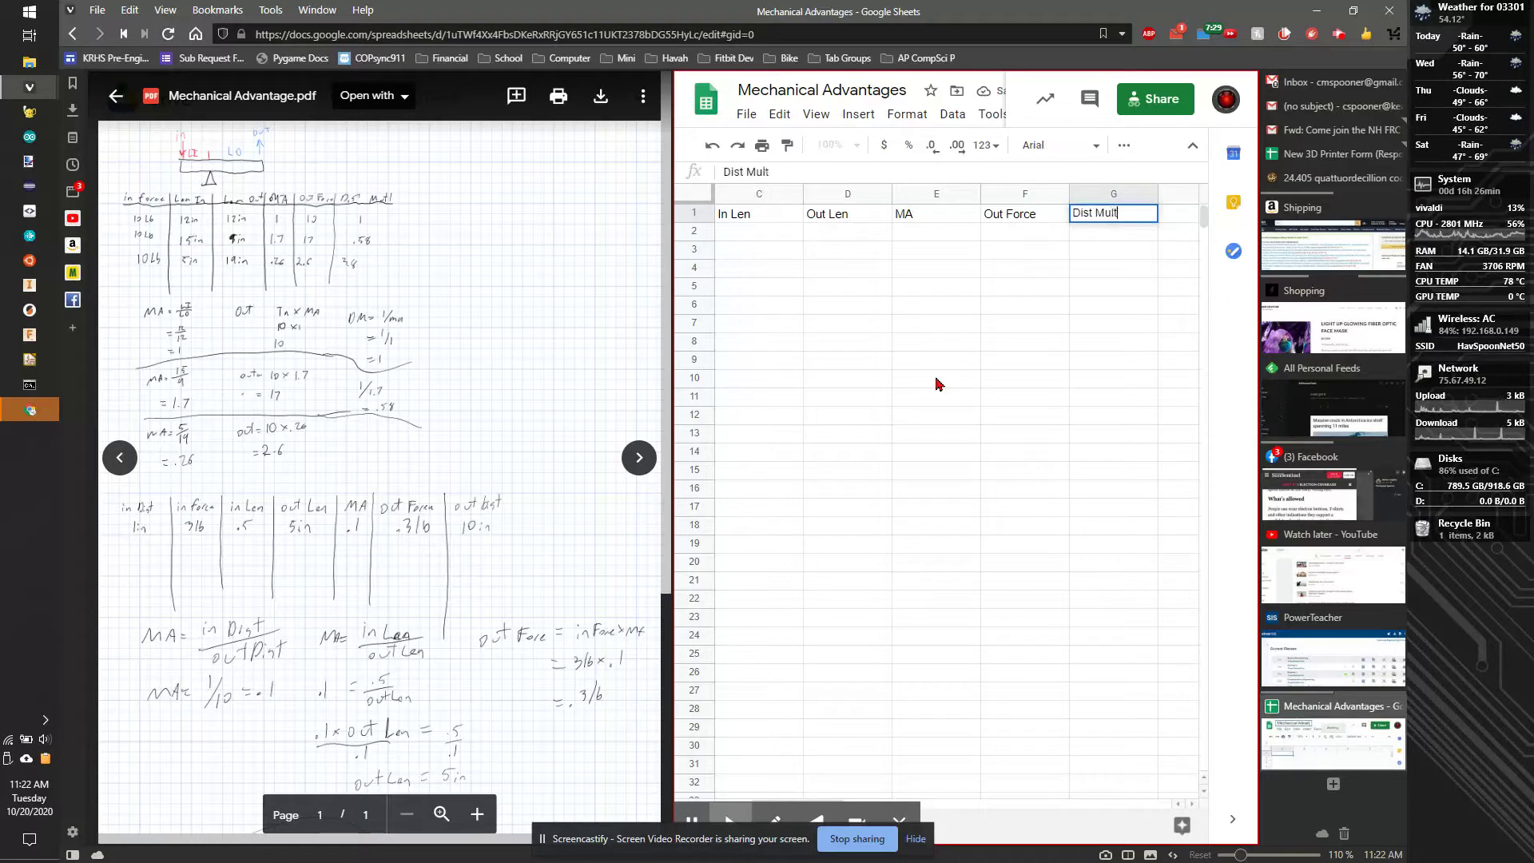
{"action": "key", "text": "Tab"}
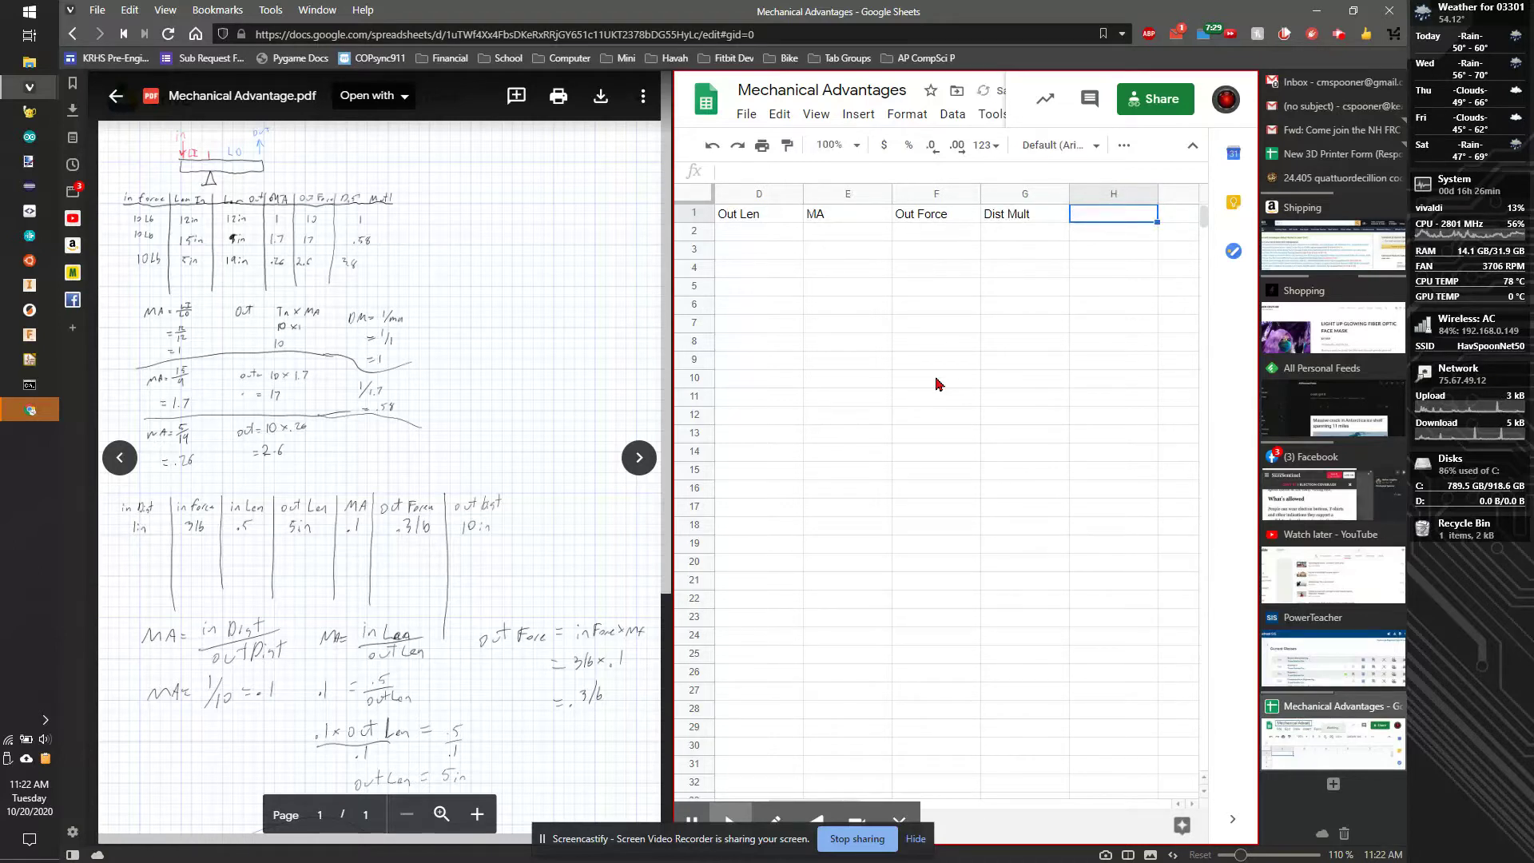
{"action": "type", "text": "Out "}
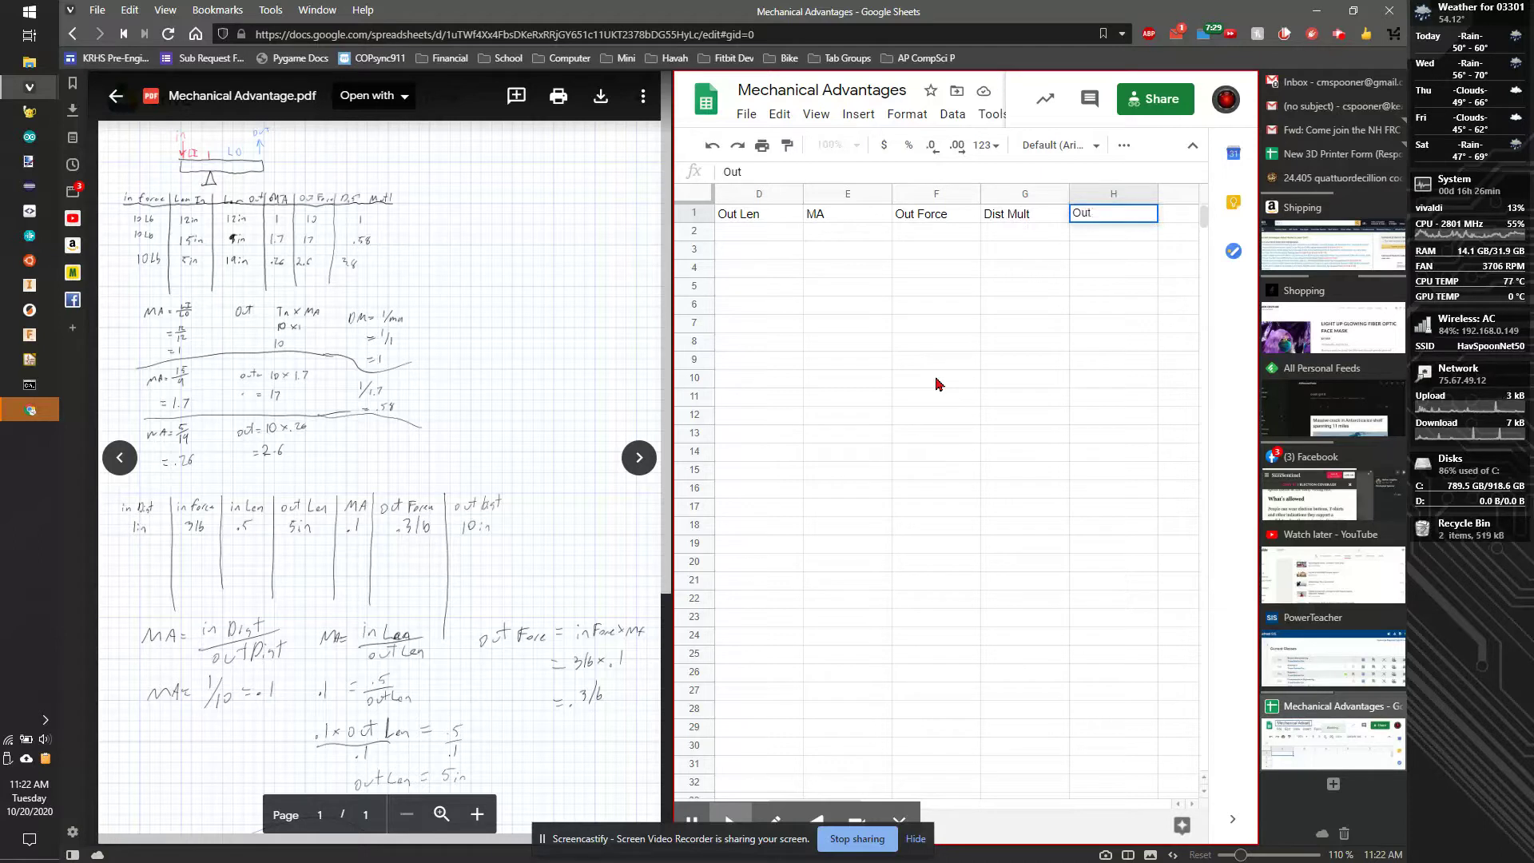
{"action": "type", "text": "Di"}
{"action": "key", "text": "BackSpace"}
{"action": "key", "text": "Return"}
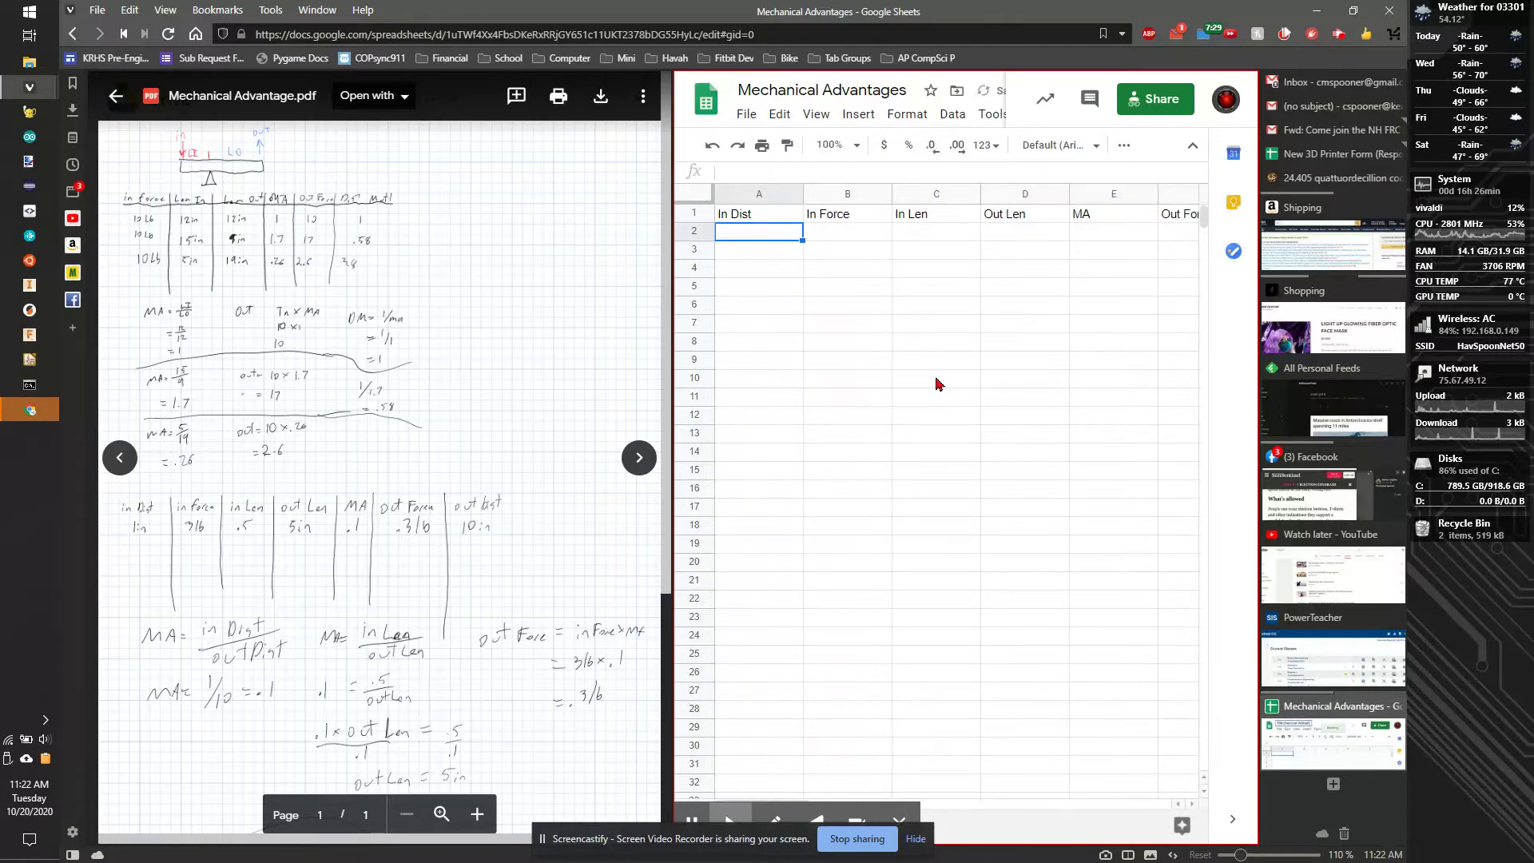
Make the whole header row 1 bold.
{"action": "left_click", "coordinate": [692, 209]}
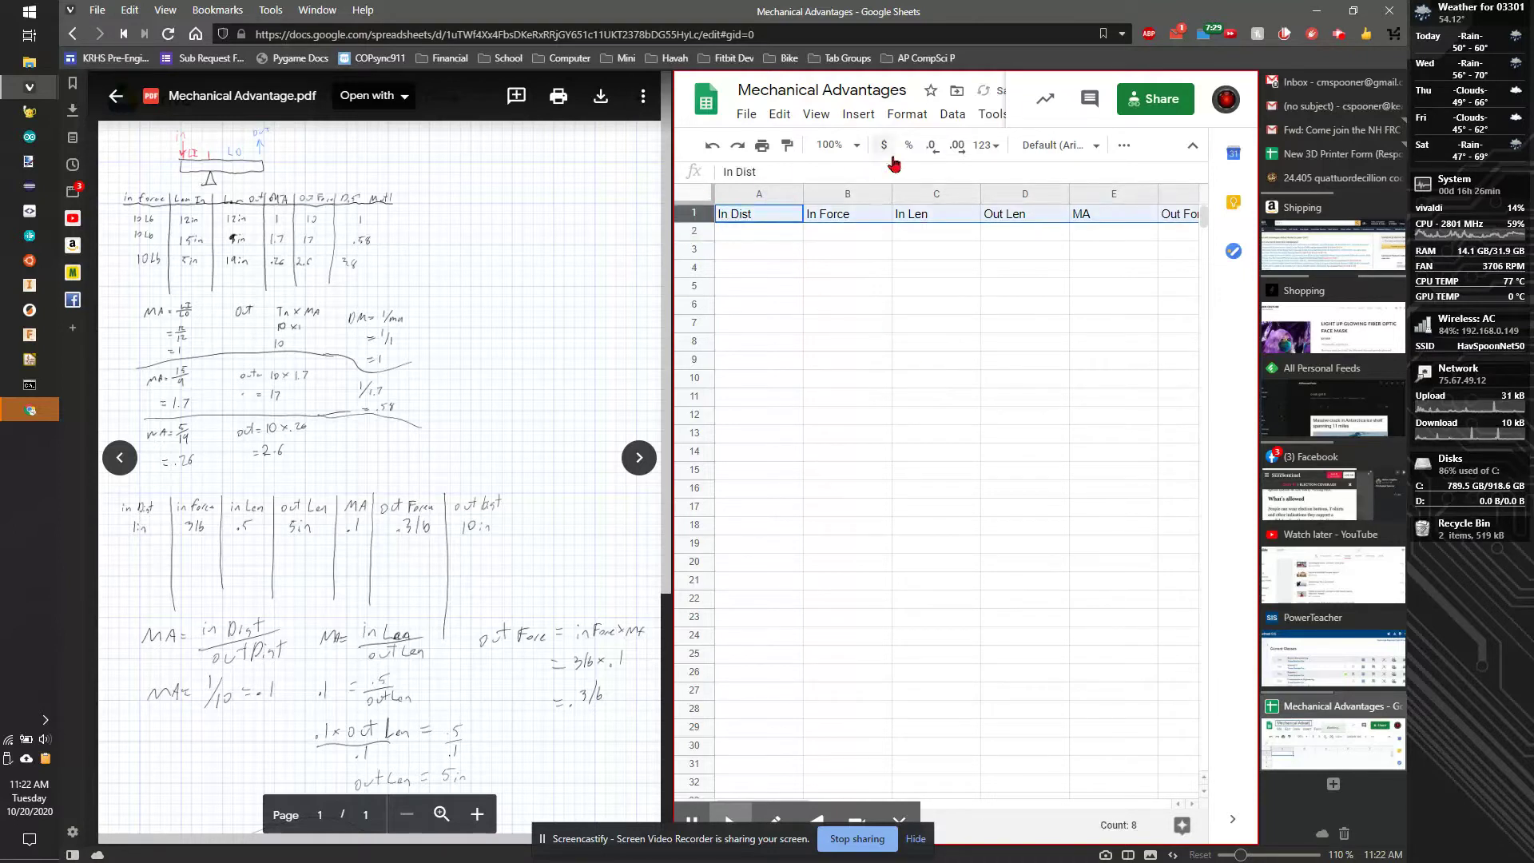
{"action": "left_click", "coordinate": [1123, 144]}
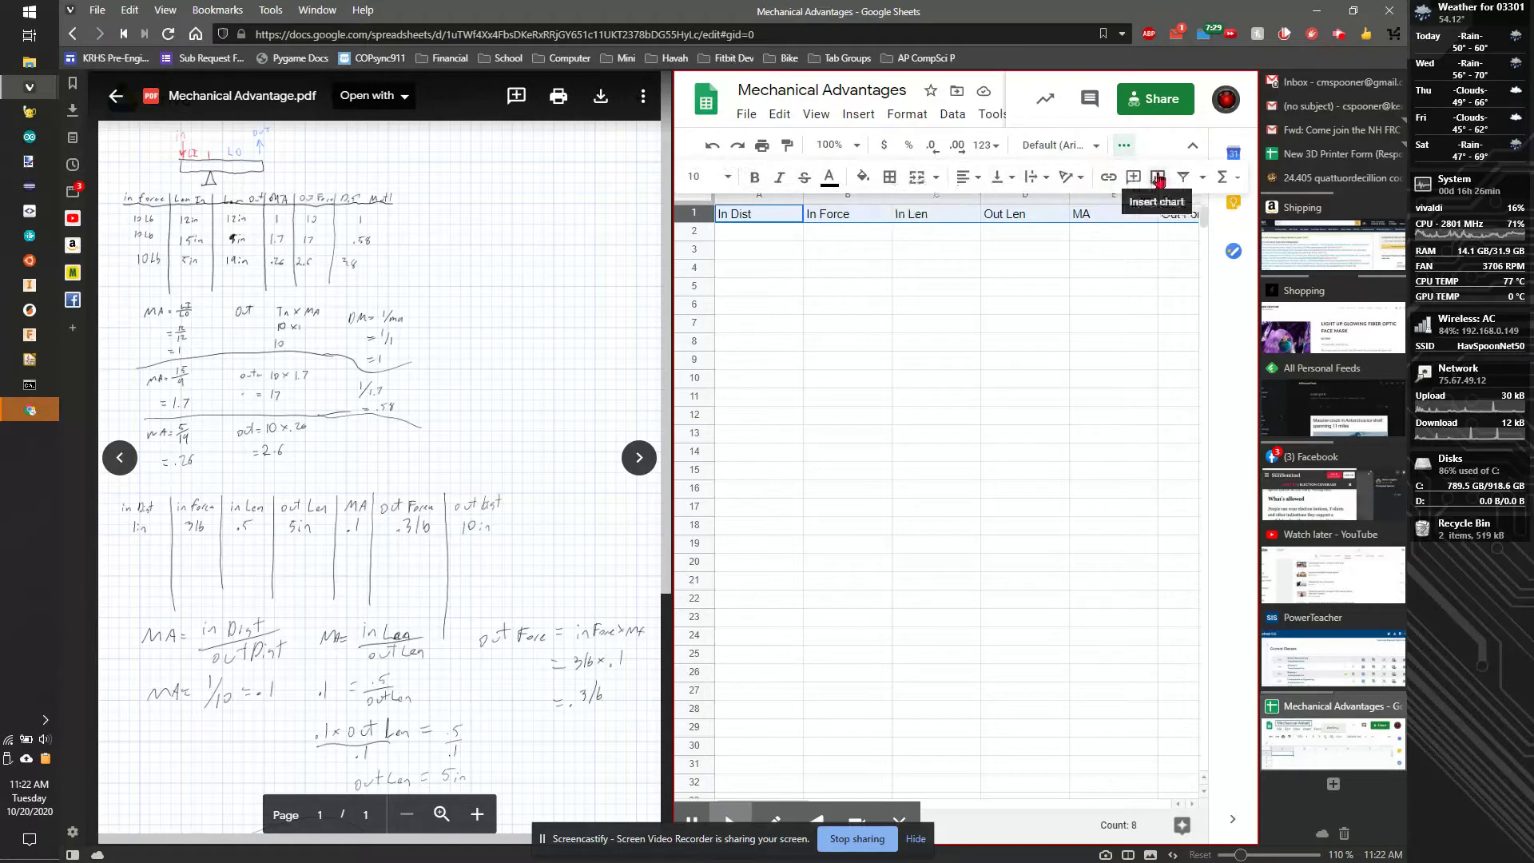
{"action": "left_click", "coordinate": [755, 177]}
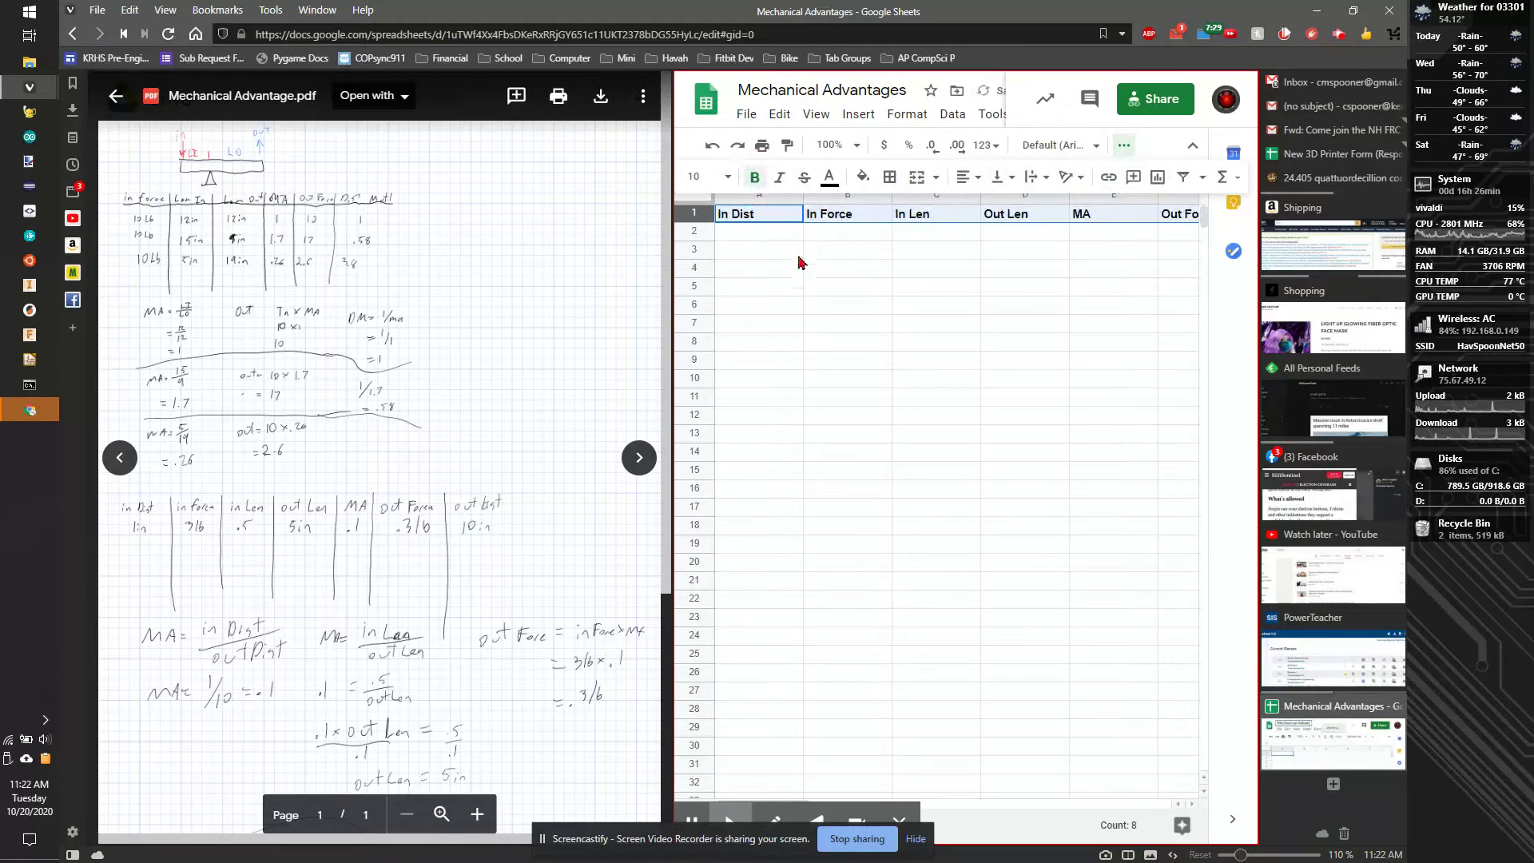
Enter 1 as the In Dist value in cell A2.
{"action": "left_click", "coordinate": [755, 231]}
{"action": "type", "text": "1in"}
{"action": "key", "text": "BackSpace"}
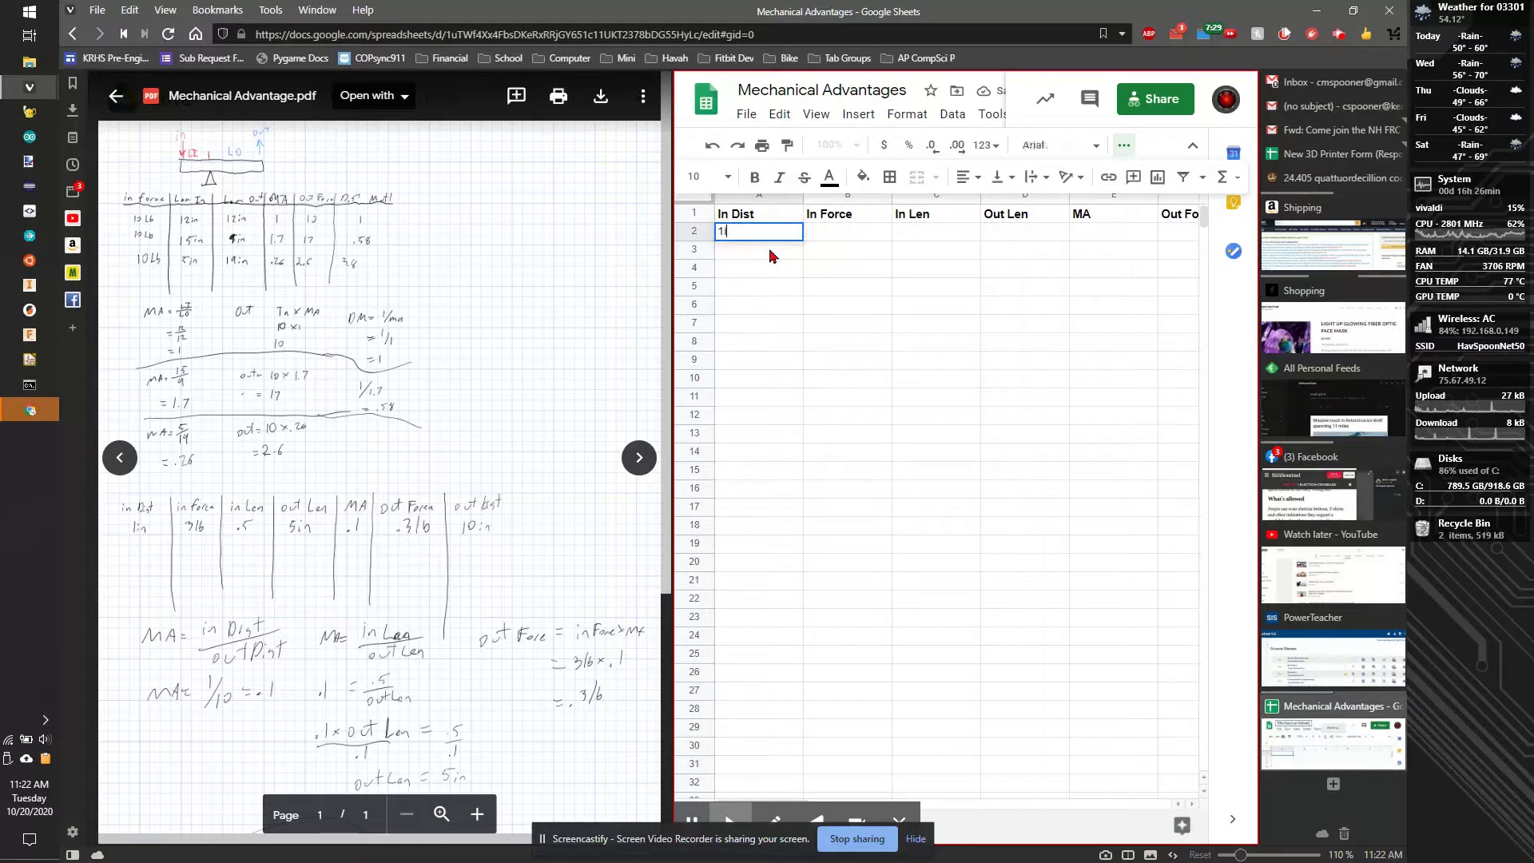
{"action": "key", "text": "Tab"}
Add units to the first two headers so they read In Dist (in) and In Force (lbs).
{"action": "left_click", "coordinate": [763, 215]}
{"action": "left_click", "coordinate": [1124, 145]}
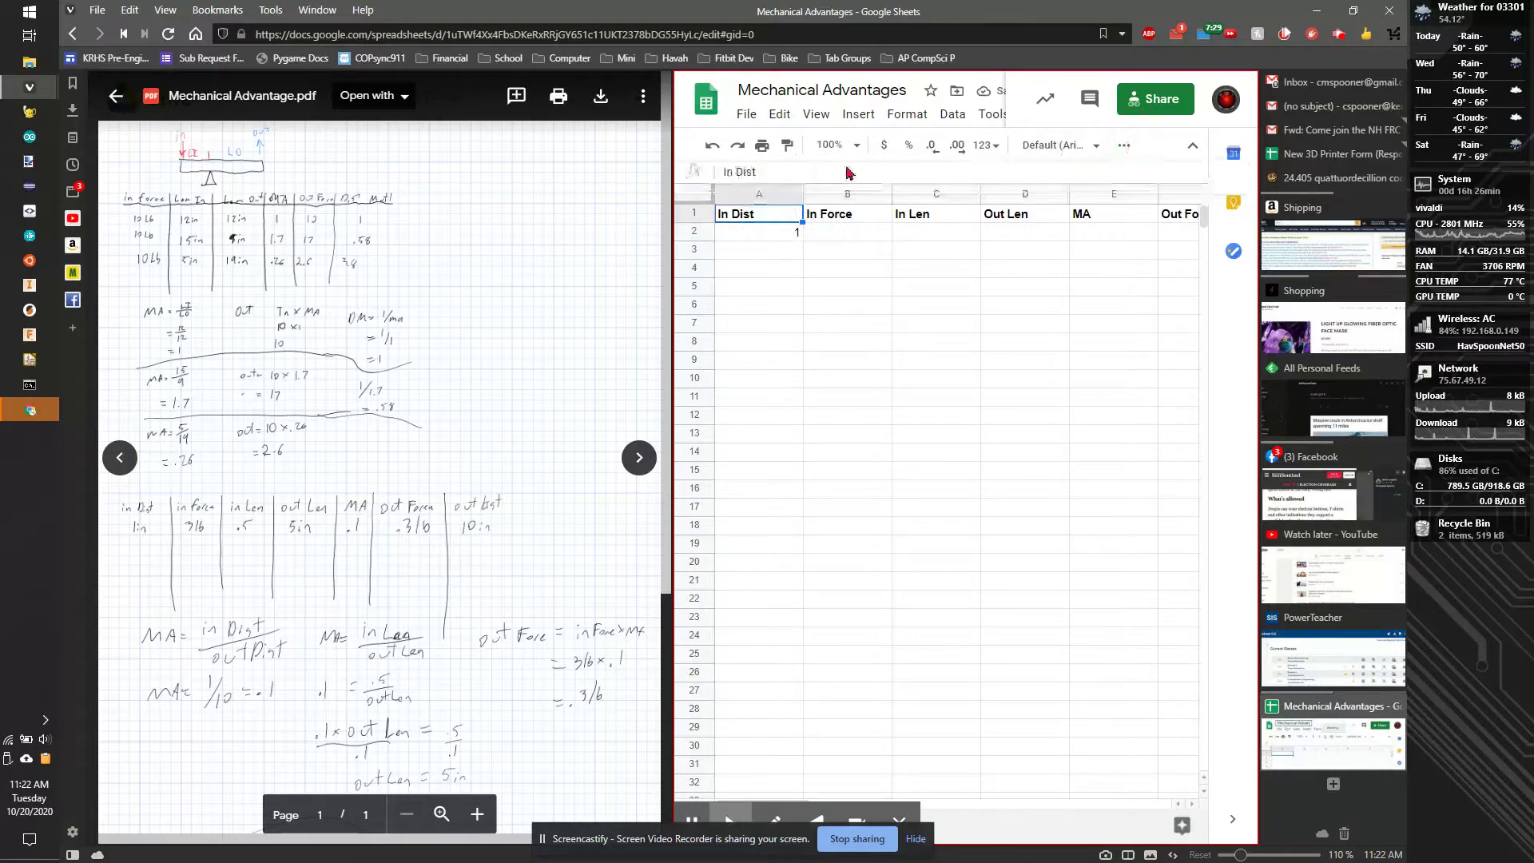
{"action": "left_click", "coordinate": [803, 171]}
{"action": "type", "text": "(in)"}
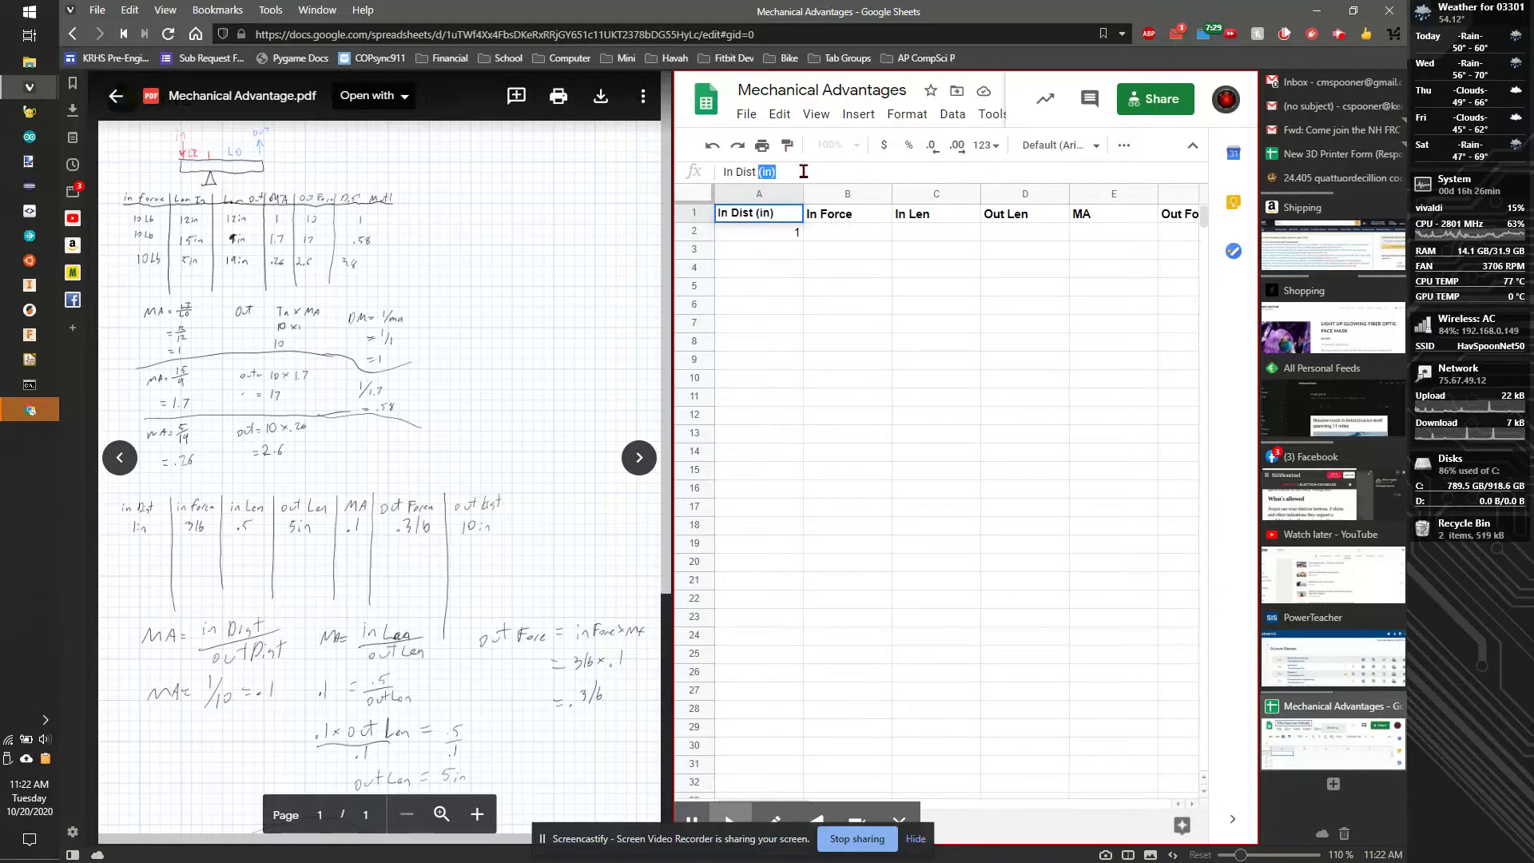
{"action": "left_click", "coordinate": [835, 214]}
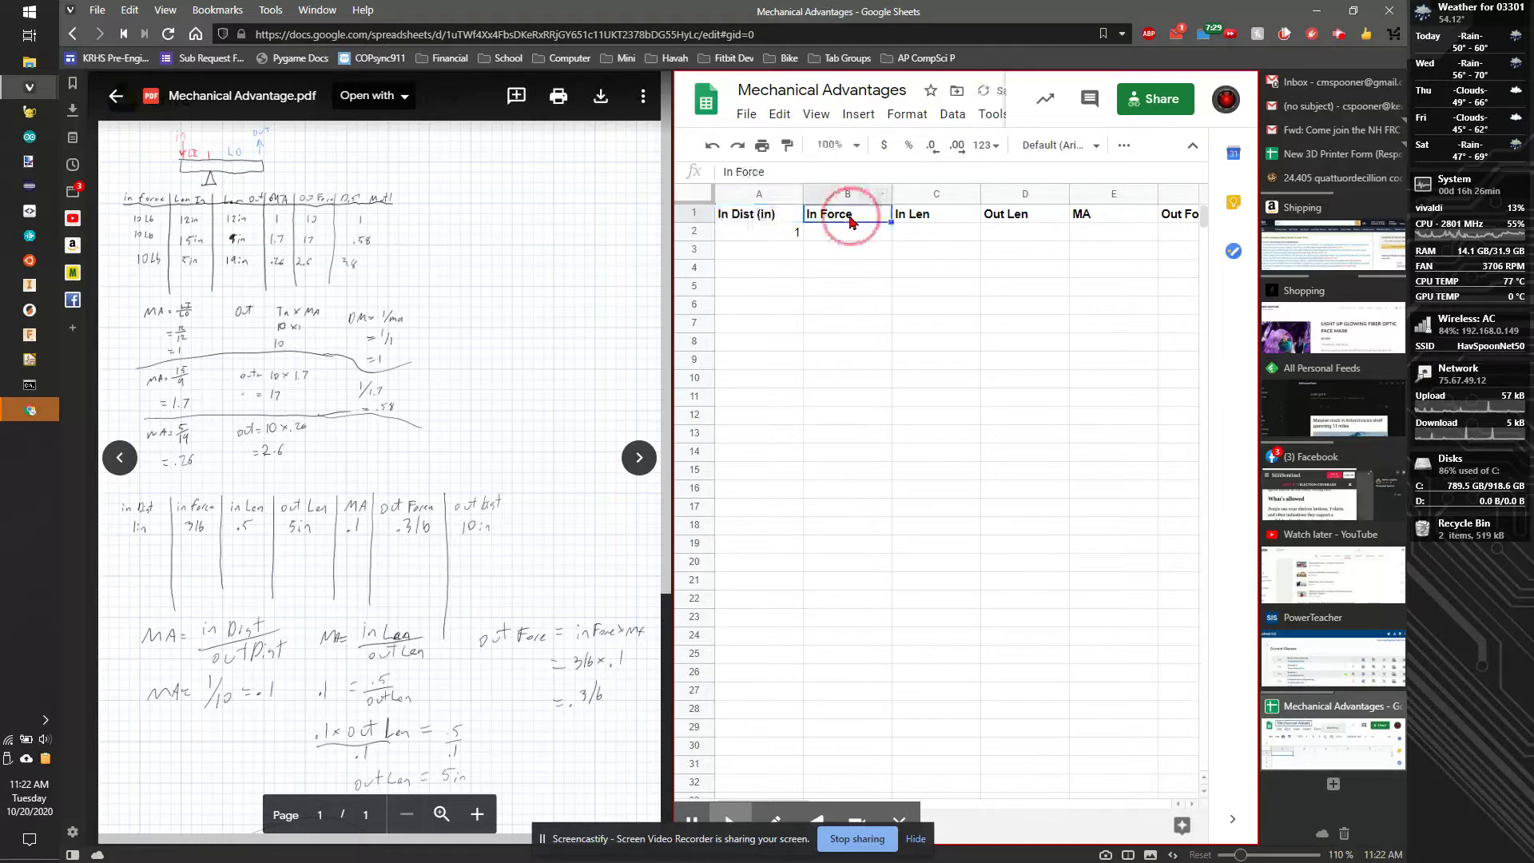
{"action": "type", "text": "(lbs"}
{"action": "key", "text": "Tab"}
Add the unit (in) to the In Len and Out Len headers in C1 and D1.
{"action": "type", "text": "In Len"}
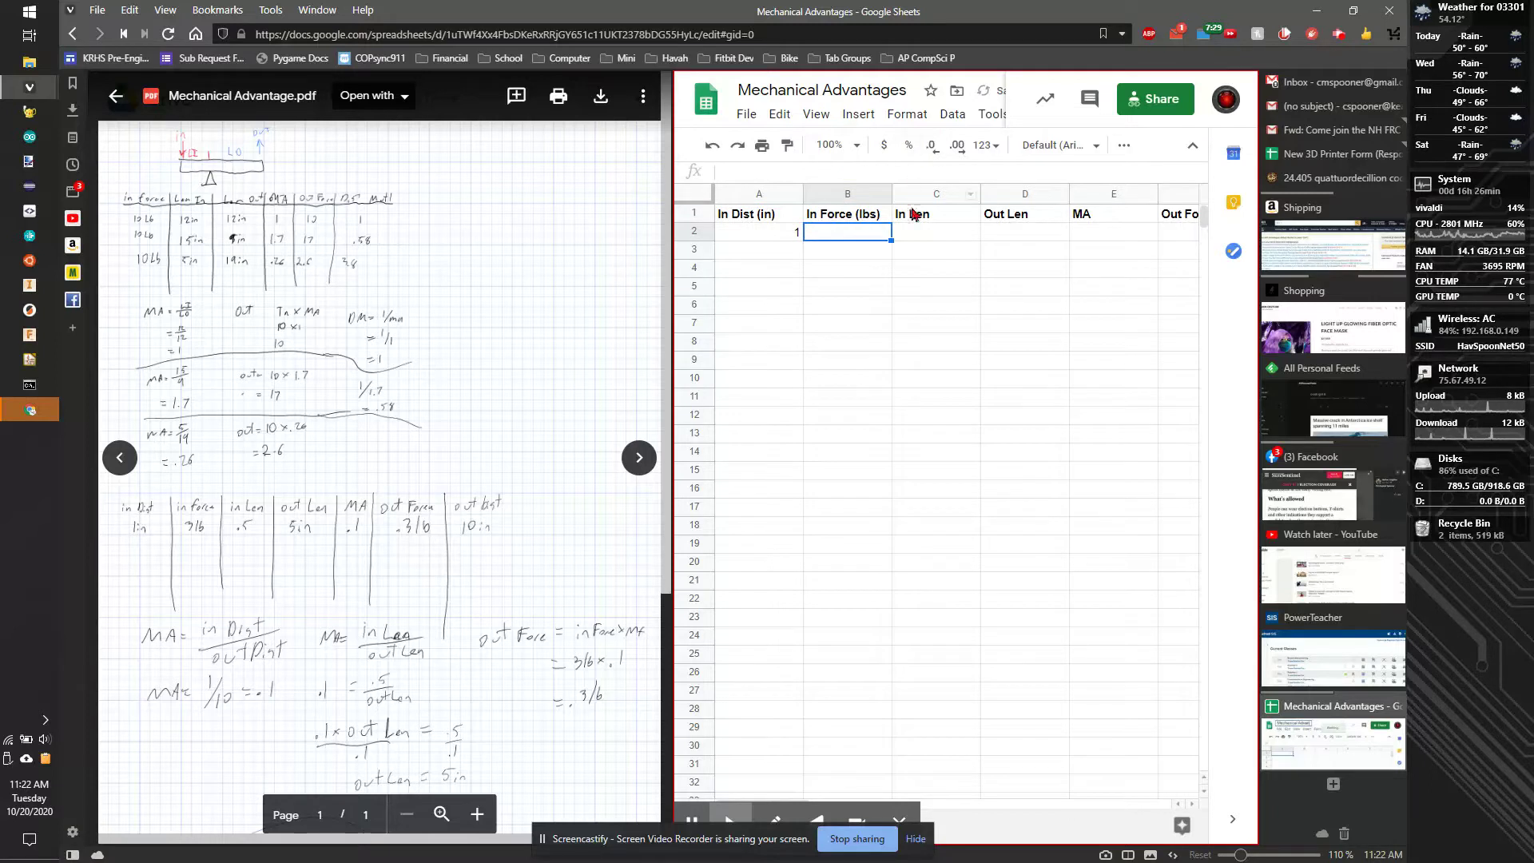
{"action": "type", "text": " (in)"}
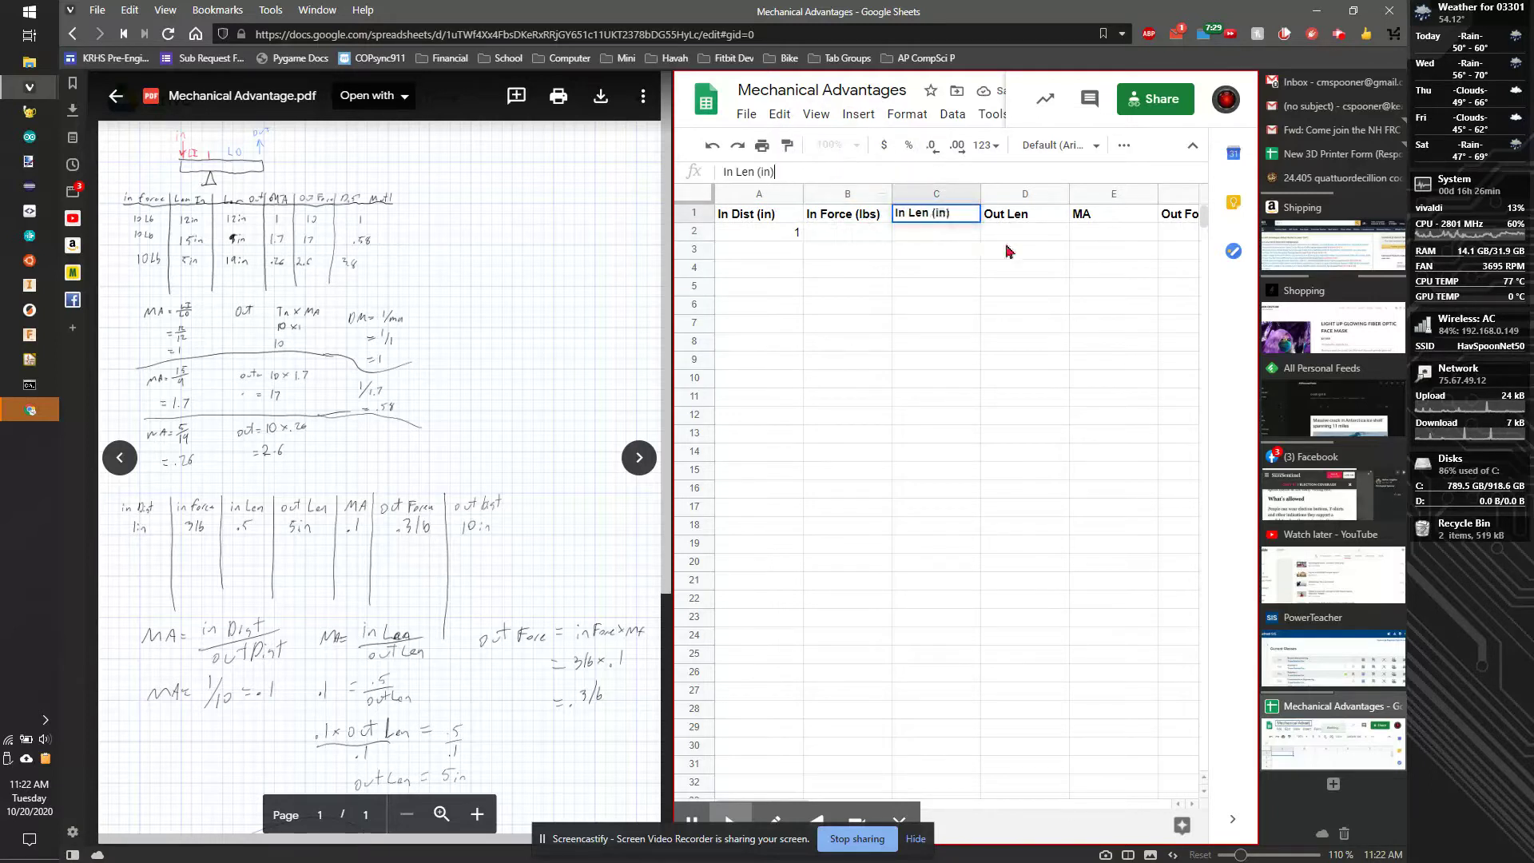
{"action": "key", "text": "Tab"}
{"action": "left_click", "coordinate": [867, 176]}
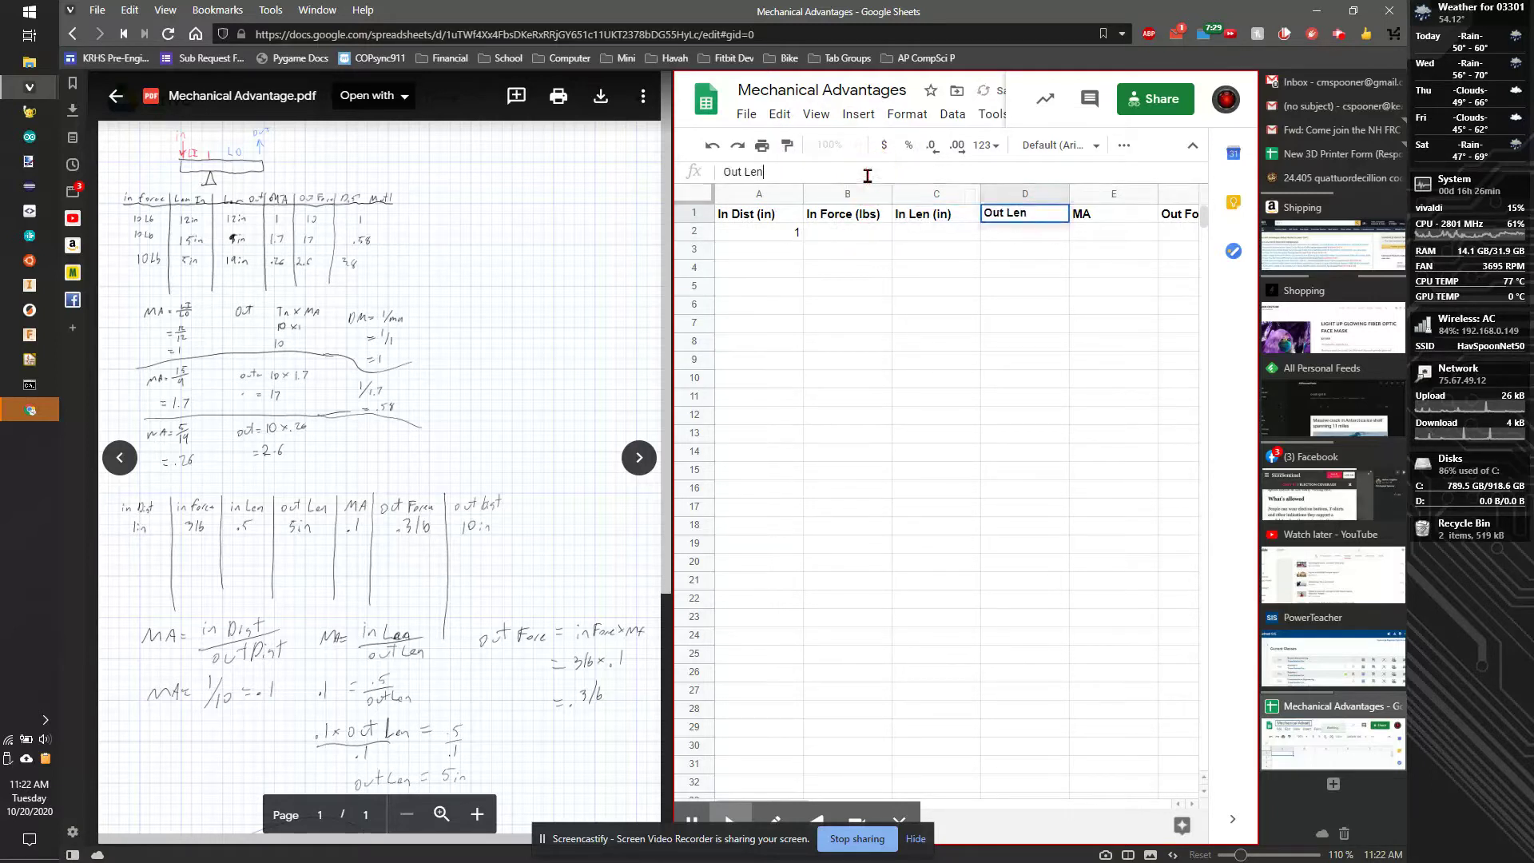
{"action": "type", "text": "(in)"}
Add the unit (lbs) to the Out Force header in F1.
{"action": "left_click", "coordinate": [1115, 222]}
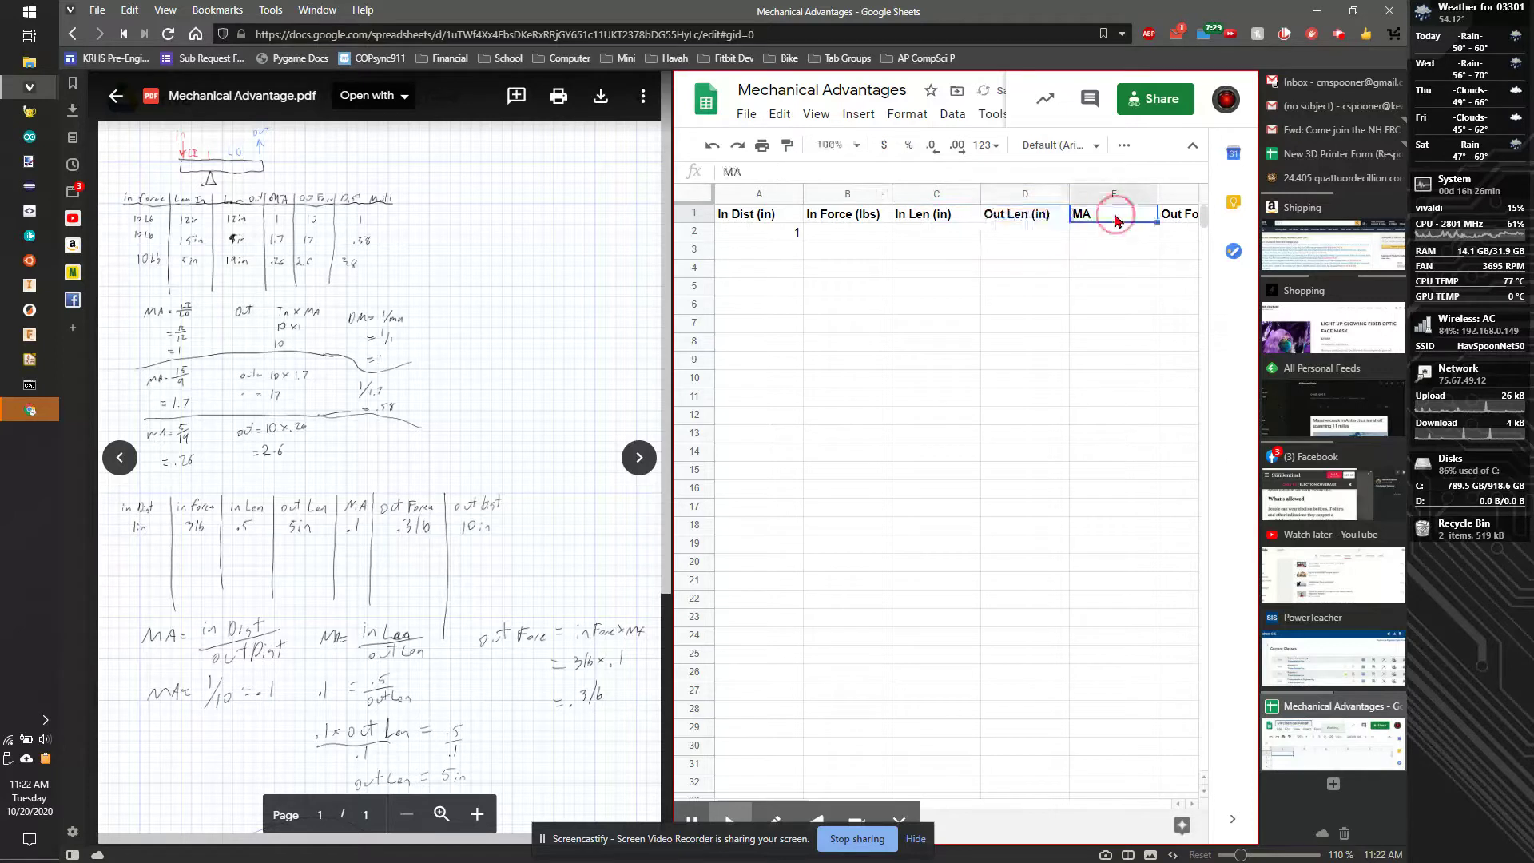
{"action": "left_click", "coordinate": [1162, 223]}
{"action": "left_click", "coordinate": [931, 176]}
{"action": "type", "text": "(lbs)"}
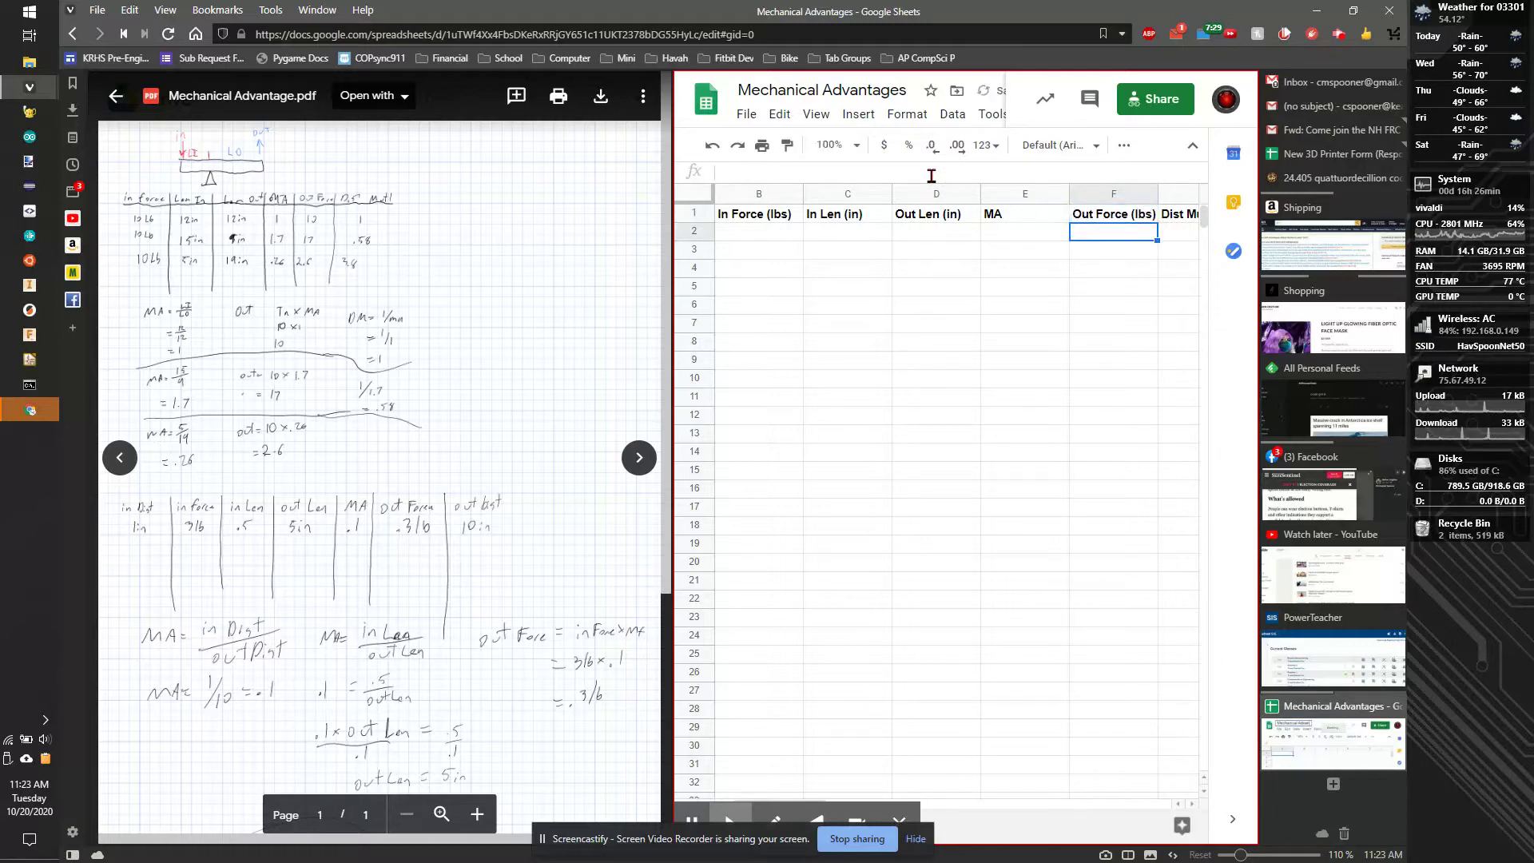
Add the unit (in) to the Out Dist header in H1.
{"action": "left_click", "coordinate": [1182, 216]}
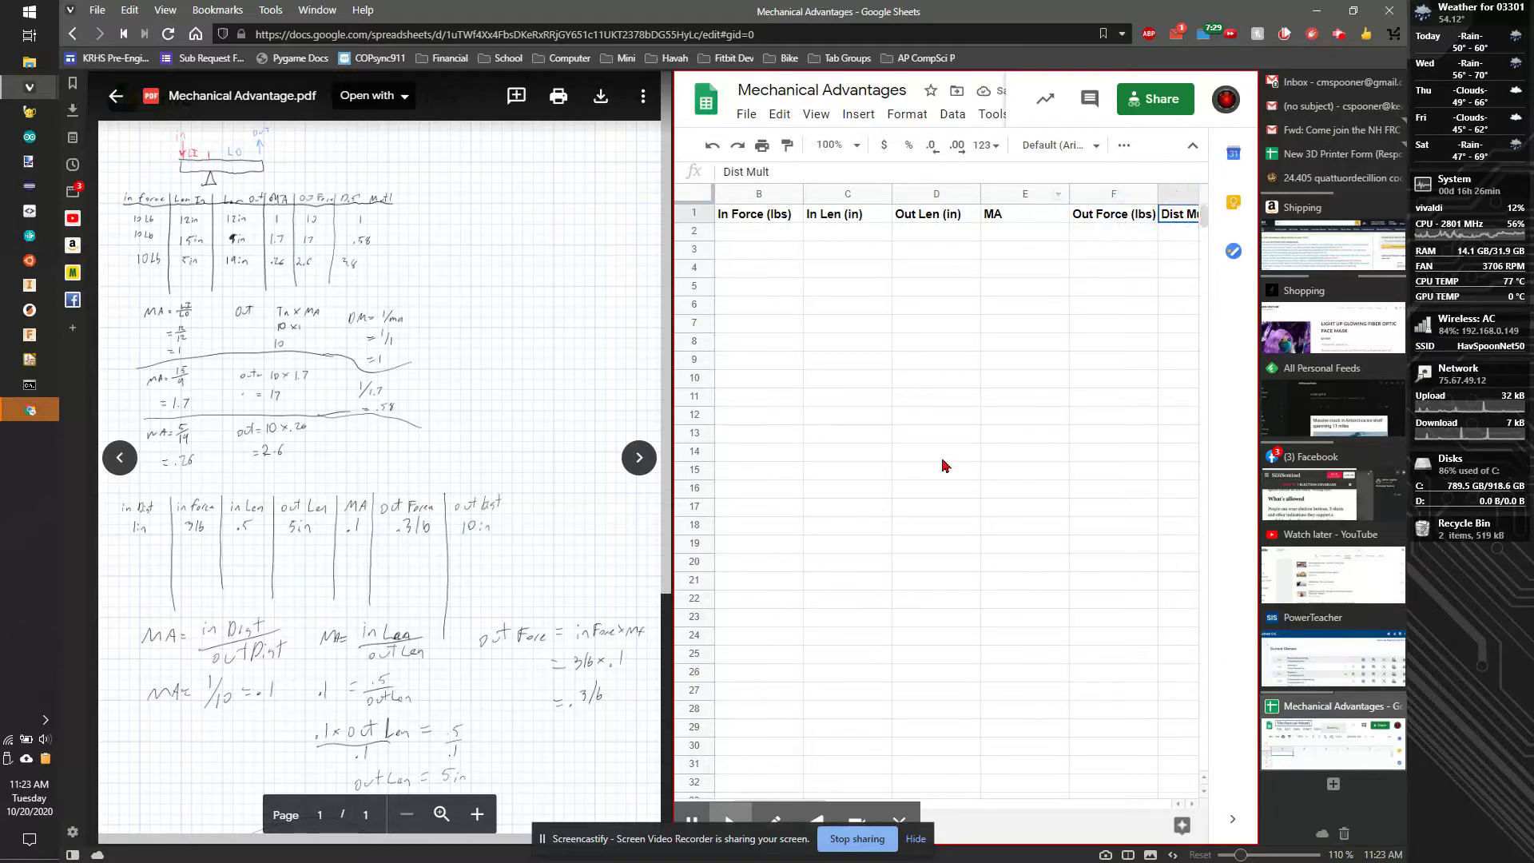
{"action": "scroll", "coordinate": [1023, 429], "scroll_direction": "right", "scroll_amount": 2}
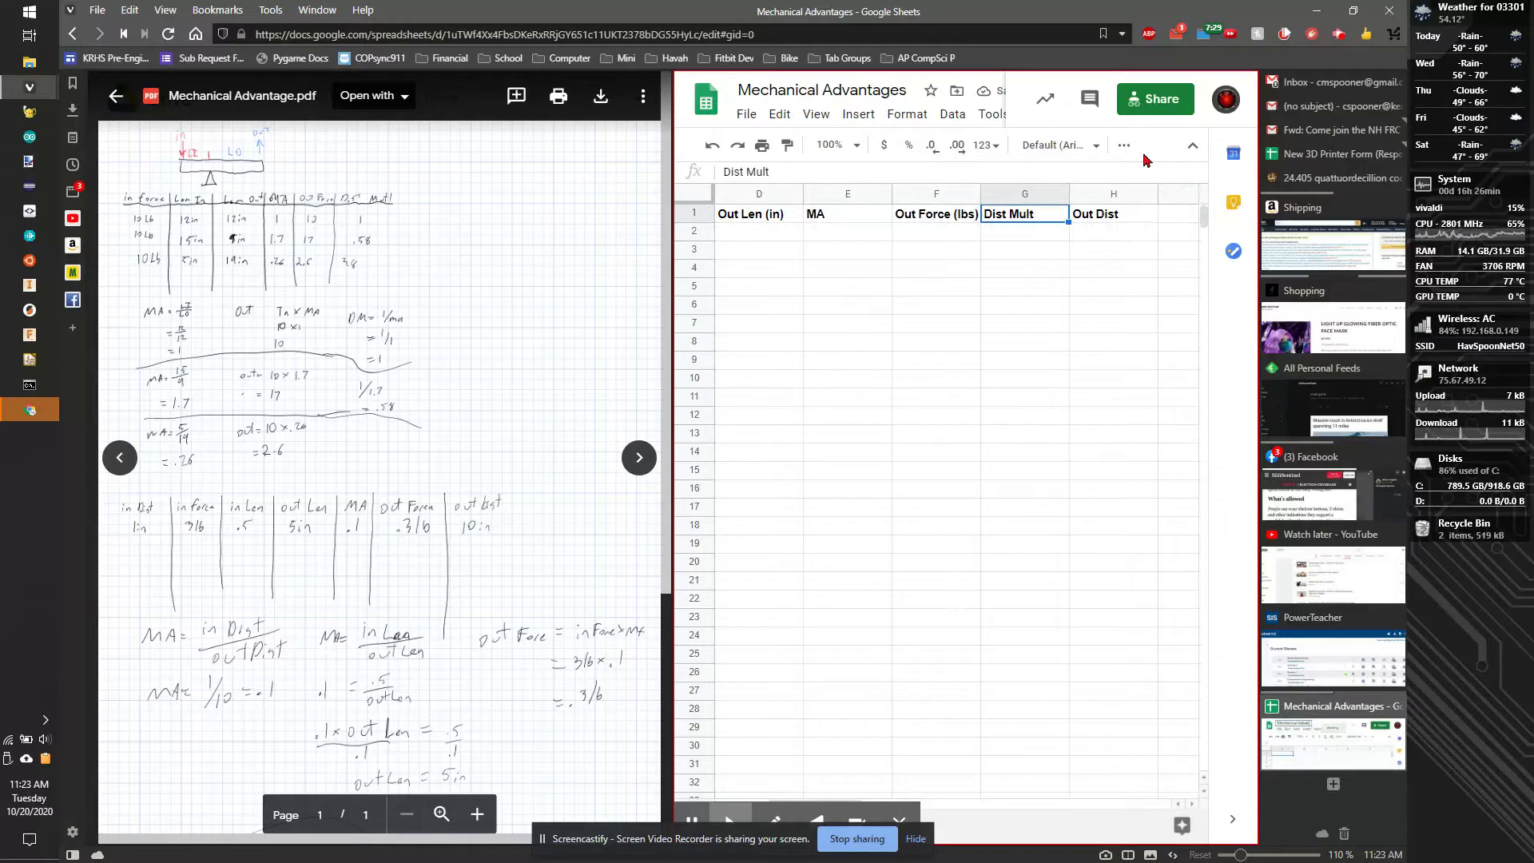
{"action": "left_click", "coordinate": [1106, 210]}
{"action": "left_click", "coordinate": [781, 176]}
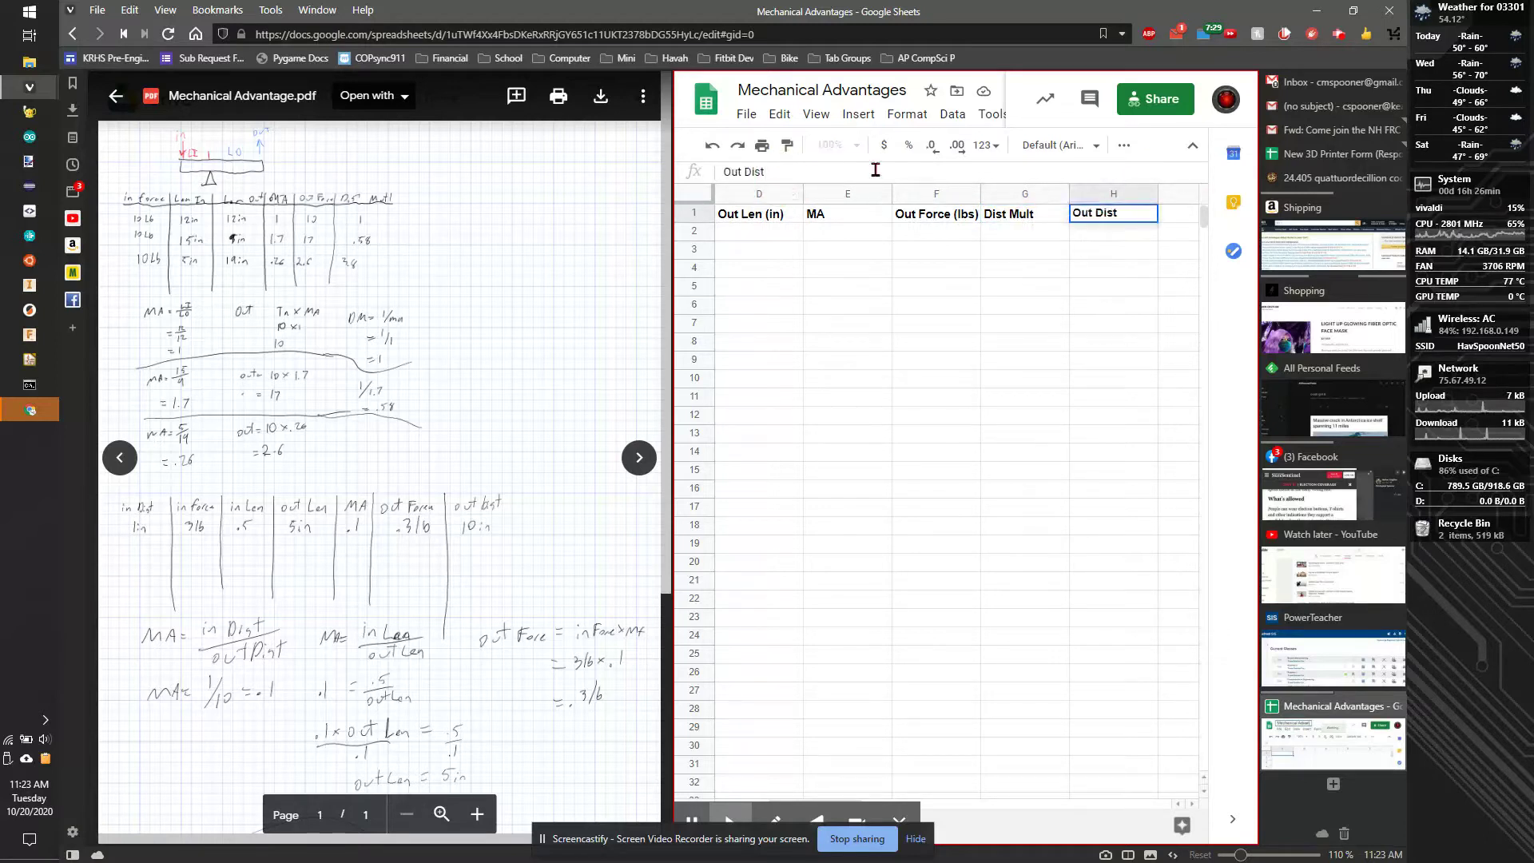
{"action": "type", "text": "(in)"}
{"action": "key", "text": "Return"}
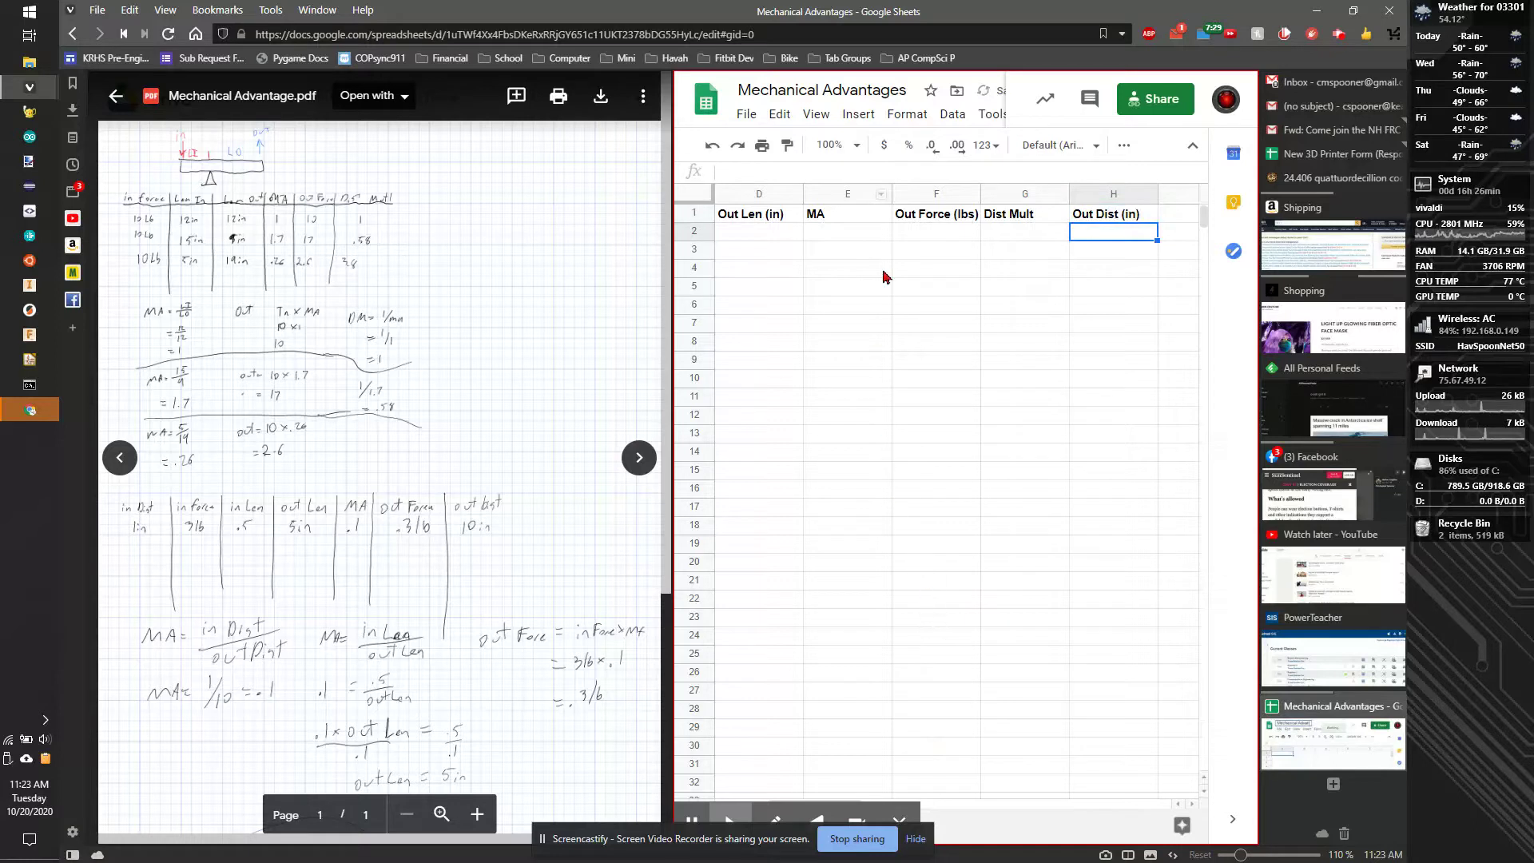
Fill in row 2 with an In Force of 3 in B2 and an In Len of .5 in C2.
{"action": "scroll", "coordinate": [939, 503], "scroll_direction": "down", "scroll_amount": 3}
{"action": "scroll", "coordinate": [938, 500], "scroll_direction": "up", "scroll_amount": 3}
{"action": "key", "text": "Home"}
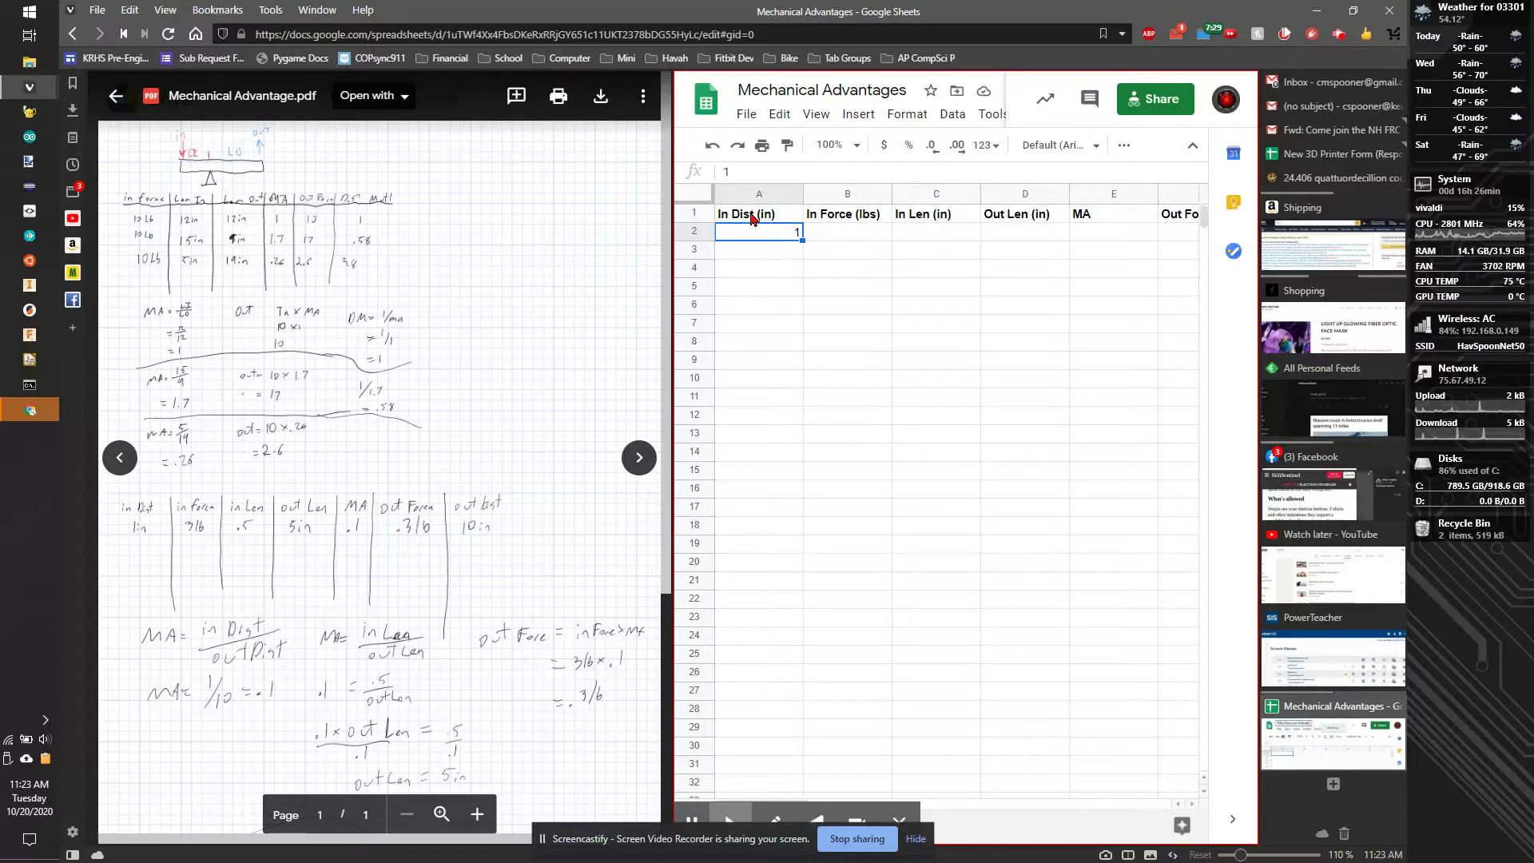
{"action": "key", "text": "Right"}
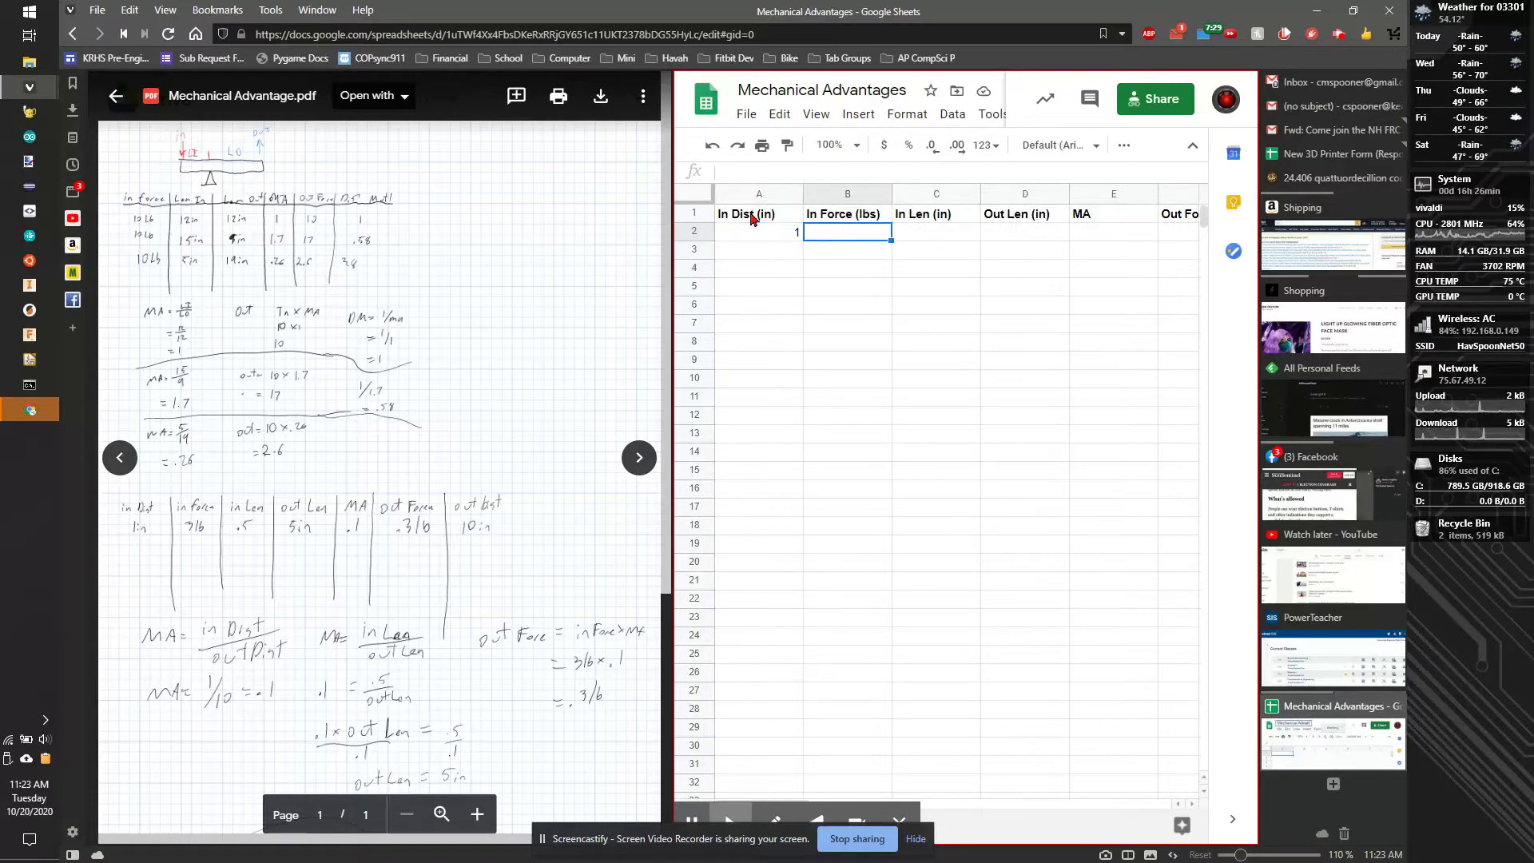
{"action": "type", "text": "3"}
{"action": "key", "text": "Tab"}
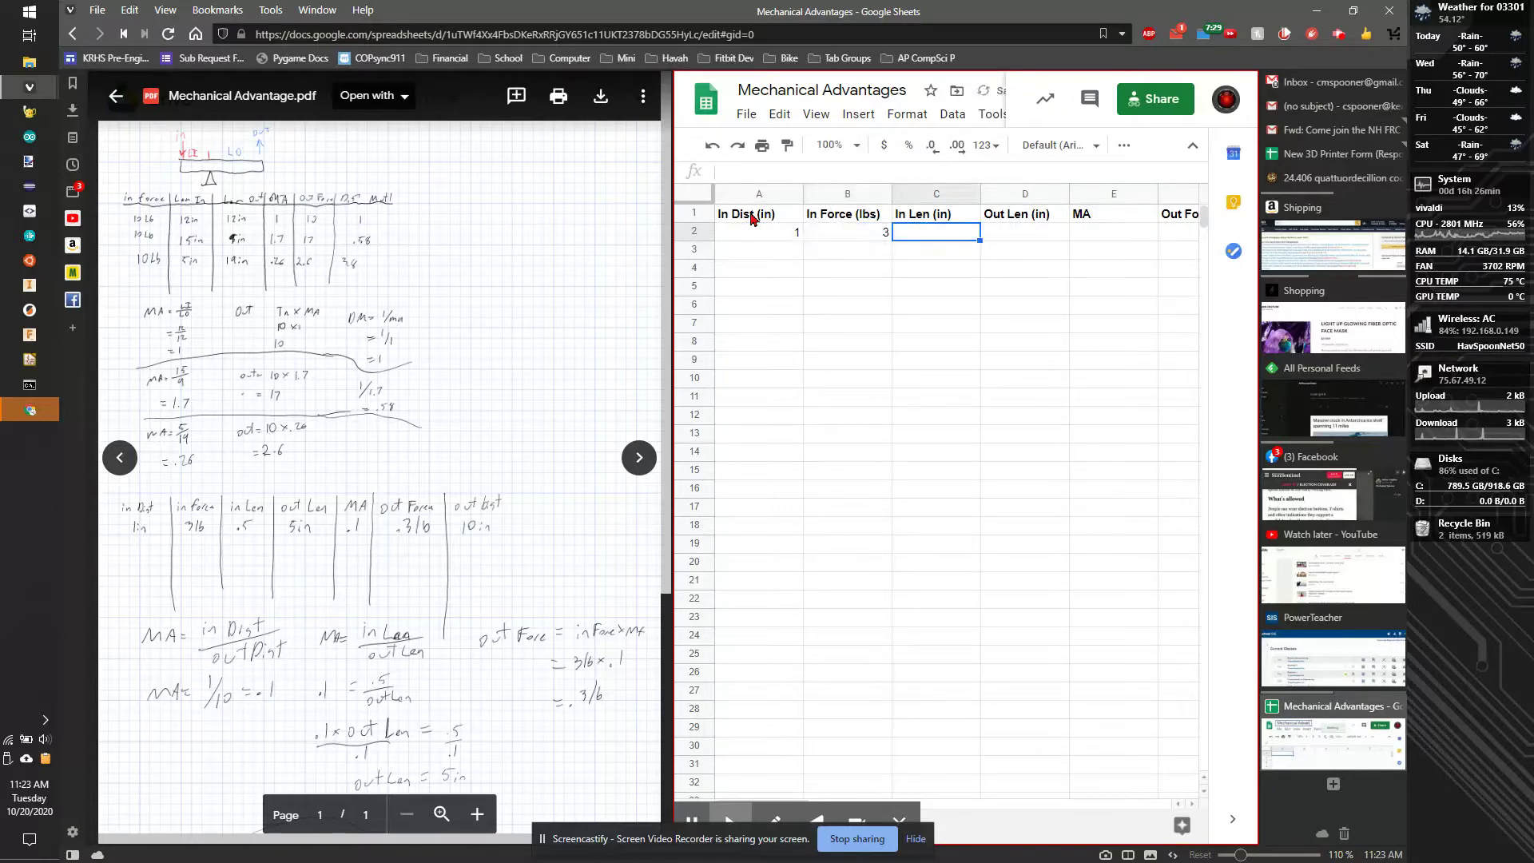
{"action": "type", "text": ".5"}
{"action": "key", "text": "Tab"}
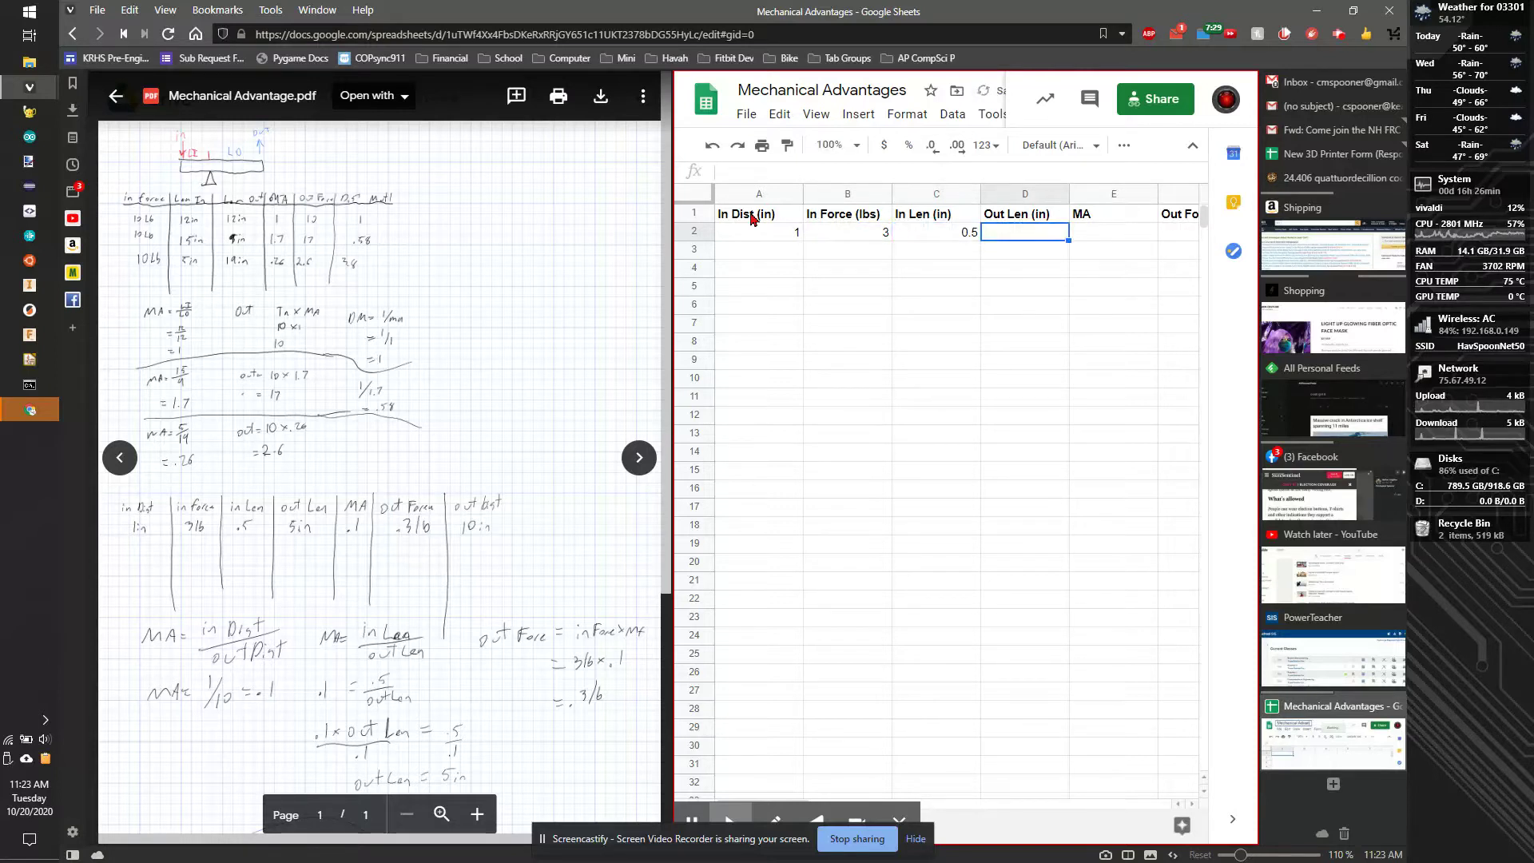
Enter 10 as the Out Dist value in cell H2.
{"action": "key", "text": "Right"}
{"action": "key", "text": "Right"}
{"action": "key", "text": "Right"}
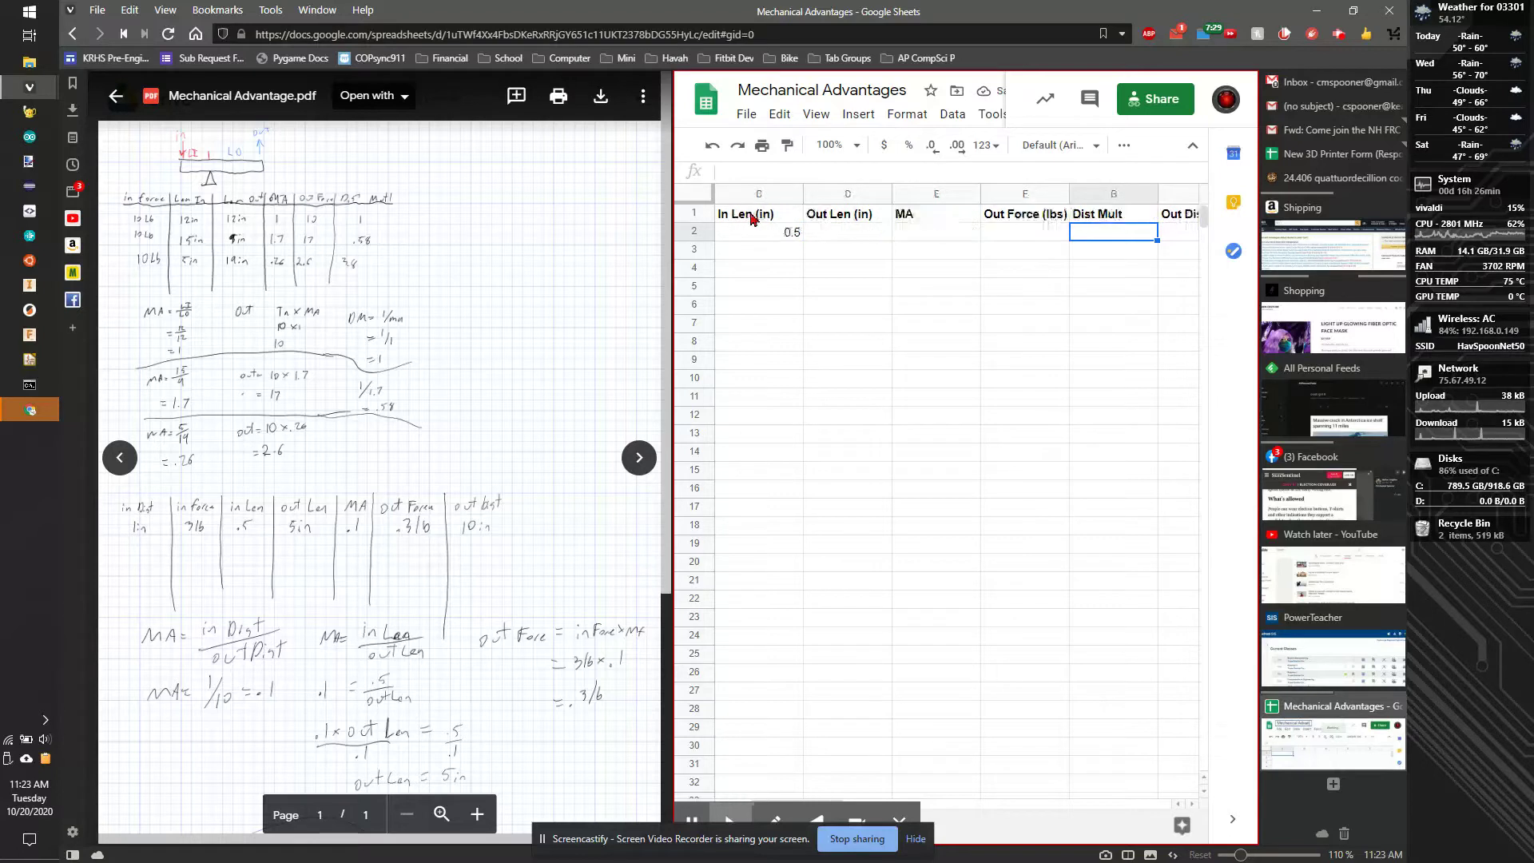
{"action": "key", "text": "Right"}
{"action": "type", "text": "10"}
{"action": "key", "text": "Return"}
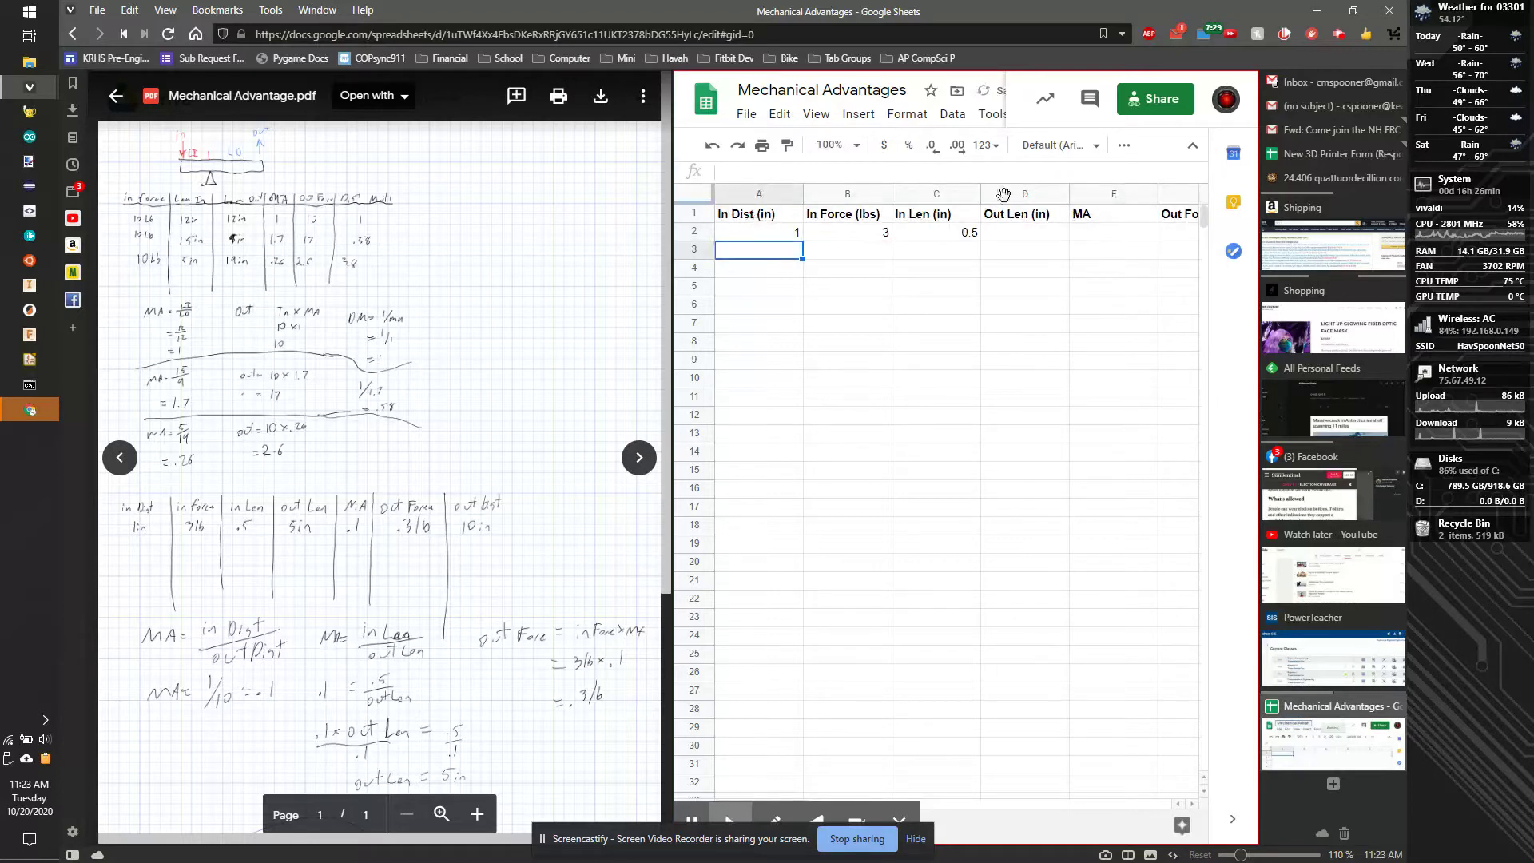
Enter a formula in MA cell E2 that divides B2 by H2.
{"action": "left_click", "coordinate": [1127, 236]}
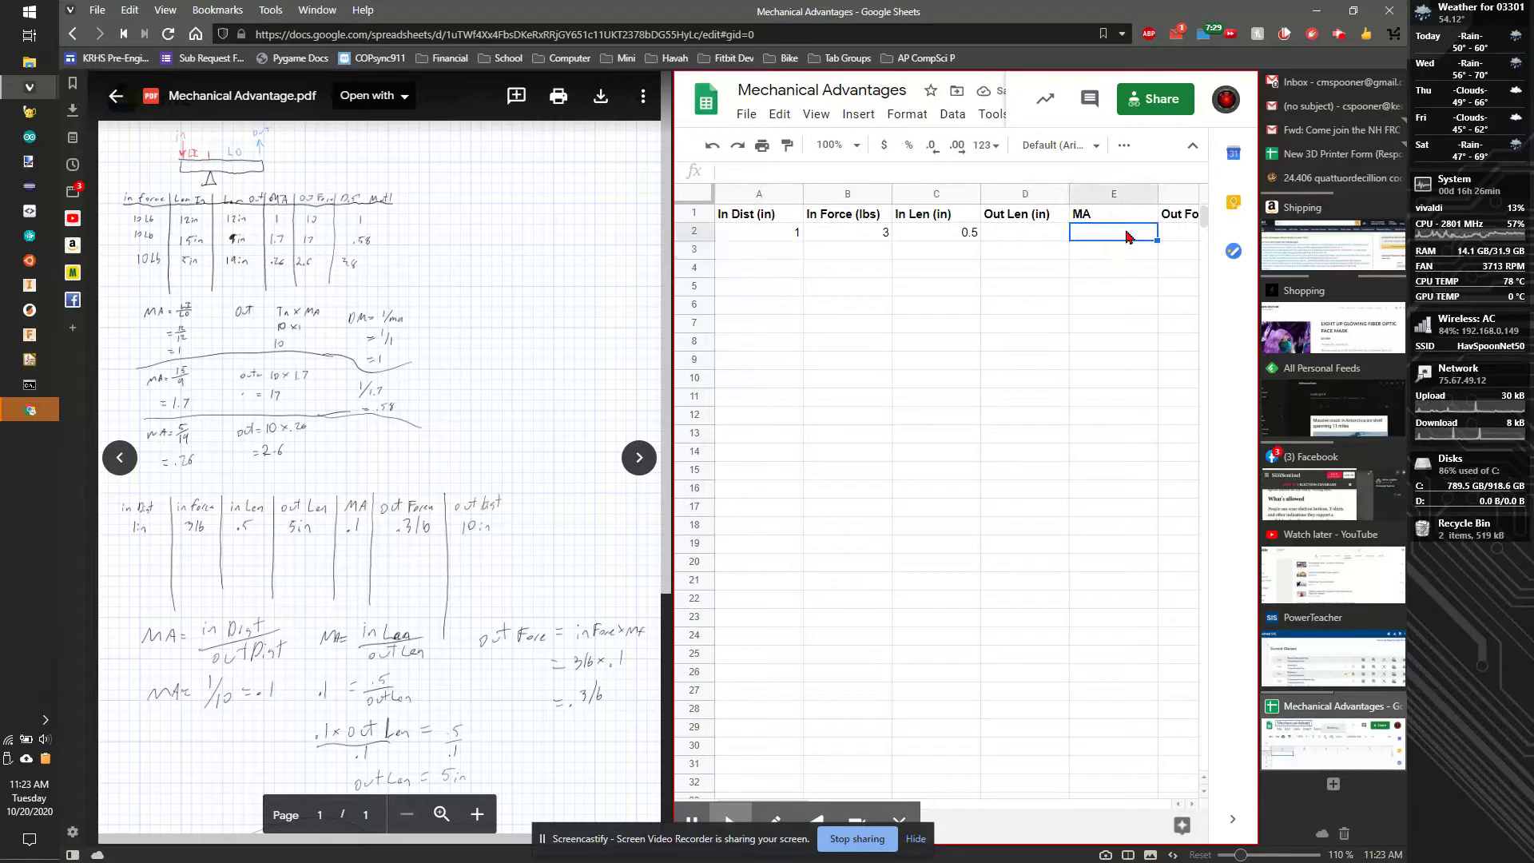
{"action": "double_click", "coordinate": [1126, 232]}
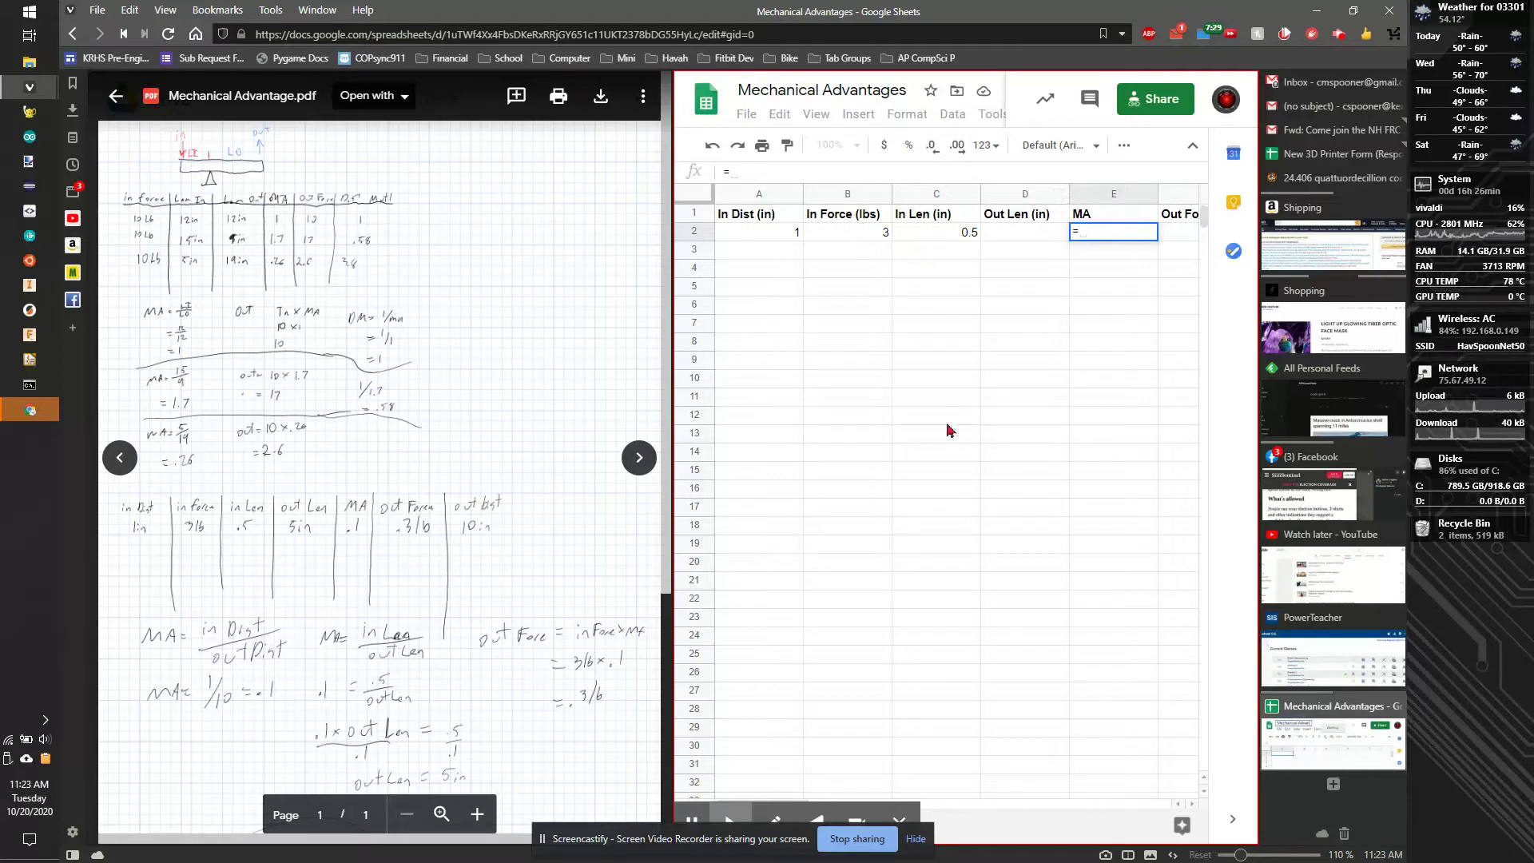
{"action": "left_click", "coordinate": [876, 241]}
{"action": "key", "text": "Right"}
{"action": "key", "text": "Right"}
{"action": "key", "text": "Left"}
{"action": "key", "text": "Left"}
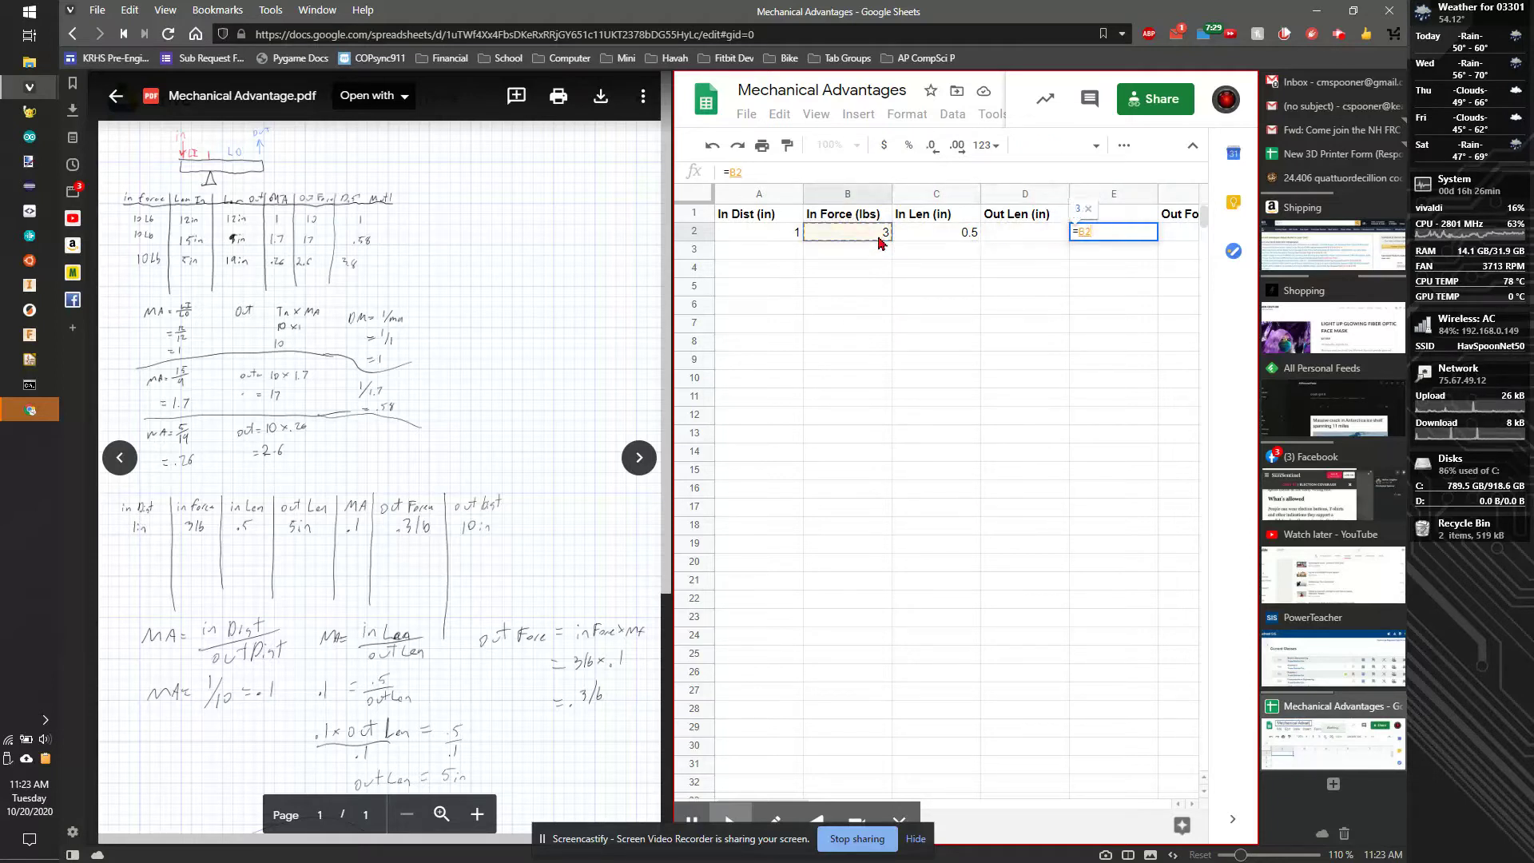
{"action": "type", "text": "/"}
{"action": "key", "text": "Right"}
{"action": "key", "text": "Right"}
{"action": "key", "text": "Right"}
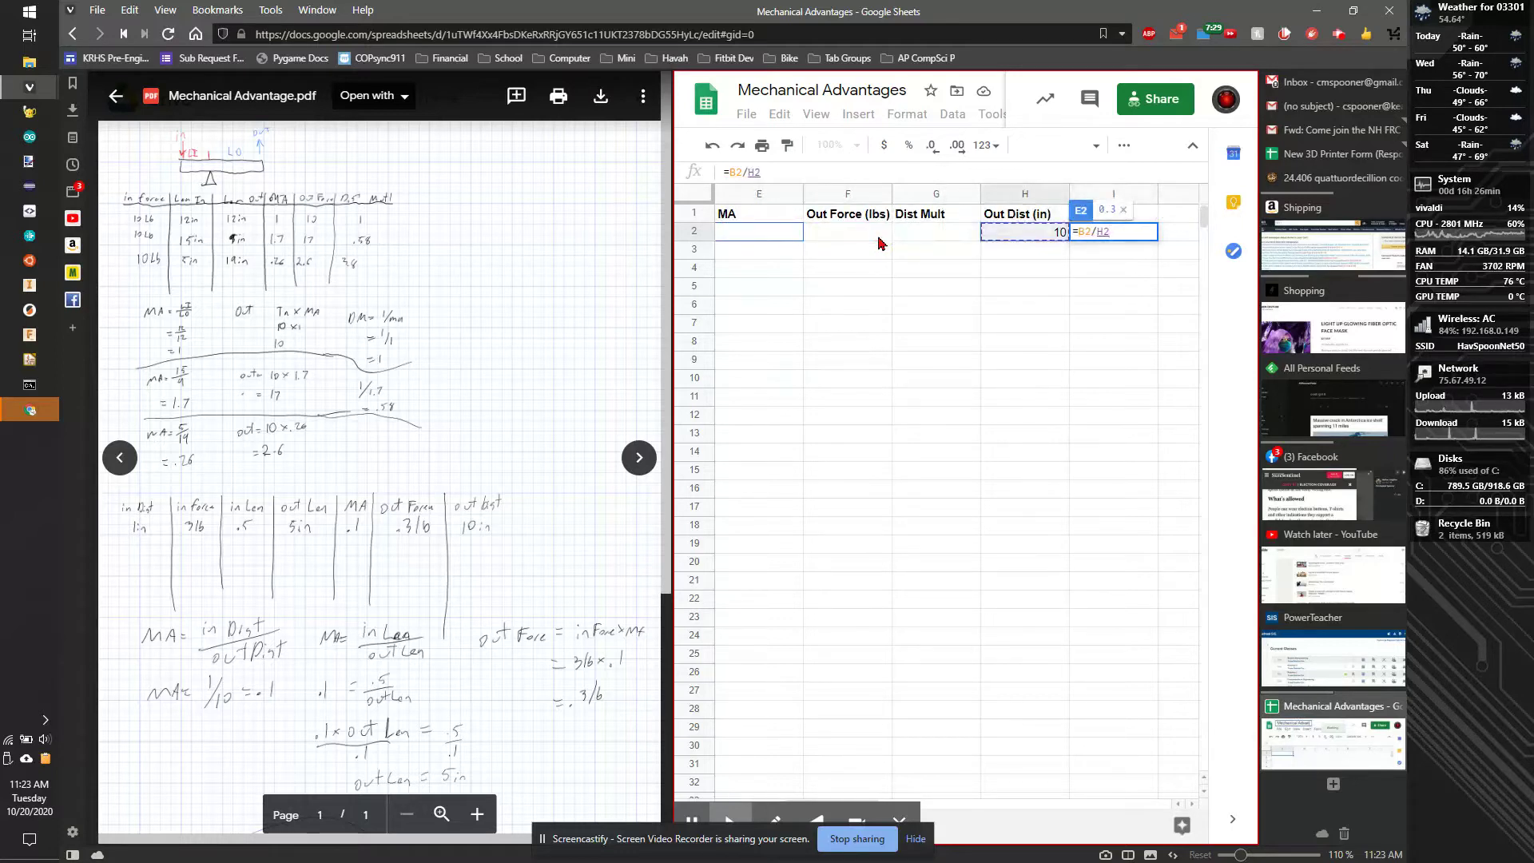
{"action": "key", "text": "Return"}
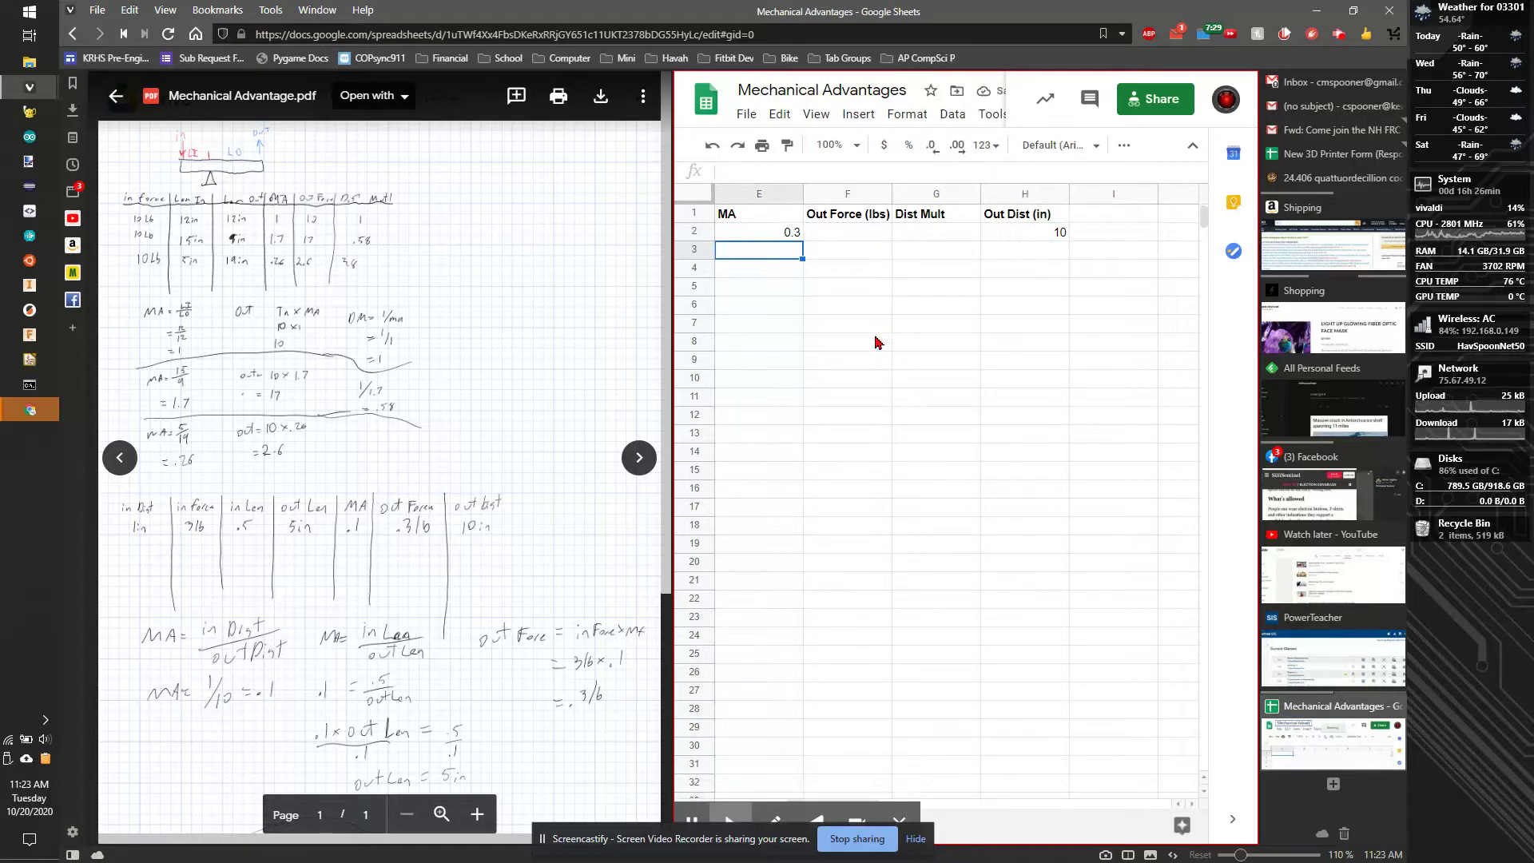
Correct the MA formula in E2 to =A2/H2 so it divides In Dist by Out Dist.
{"action": "key", "text": "Left"}
{"action": "key", "text": "Left"}
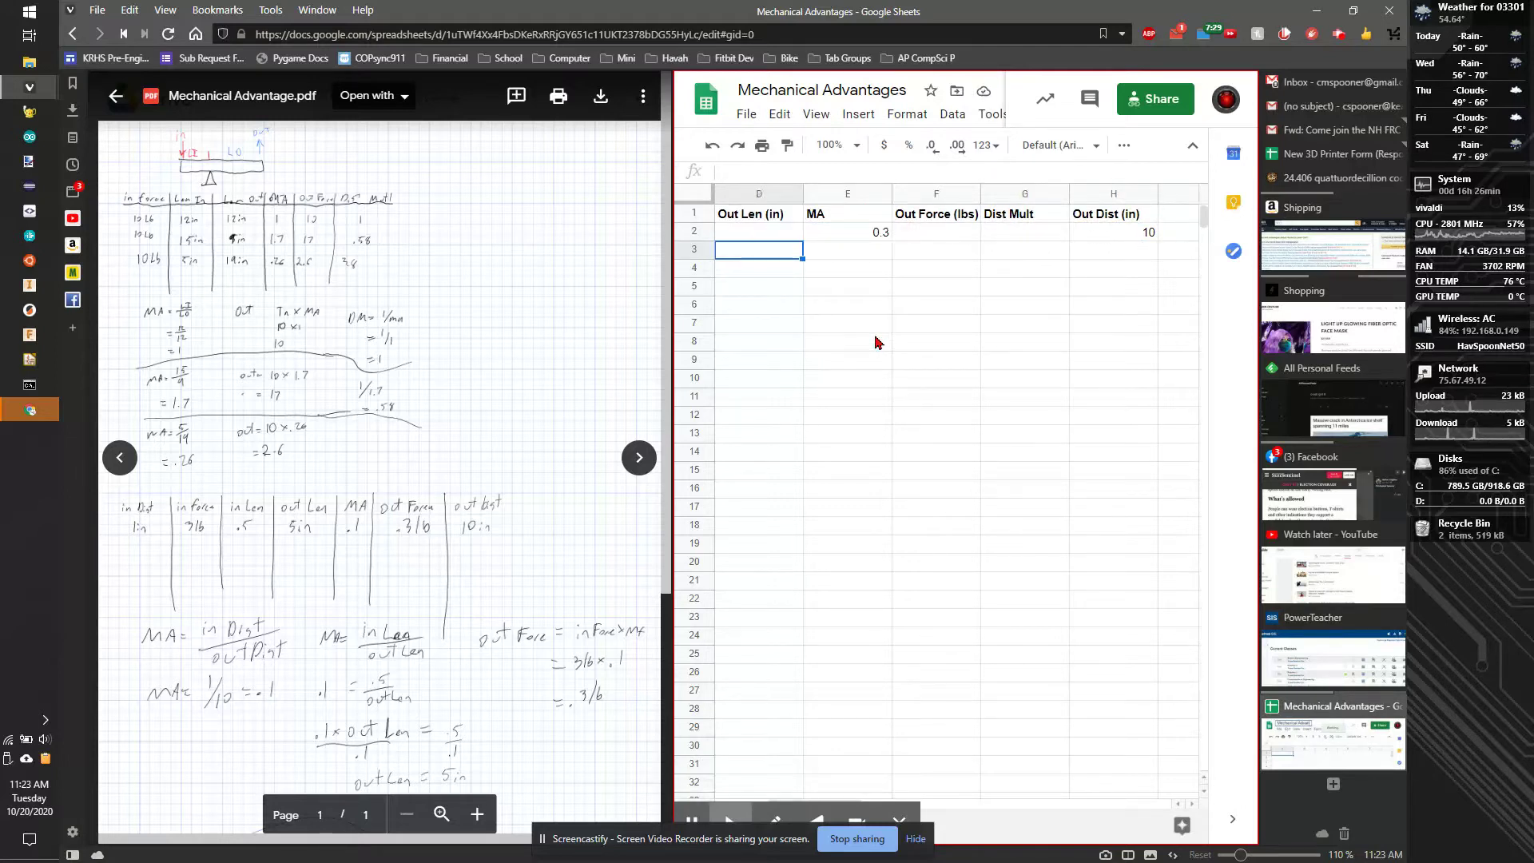
{"action": "key", "text": "Right"}
{"action": "key", "text": "Up"}
{"action": "key", "text": "Right"}
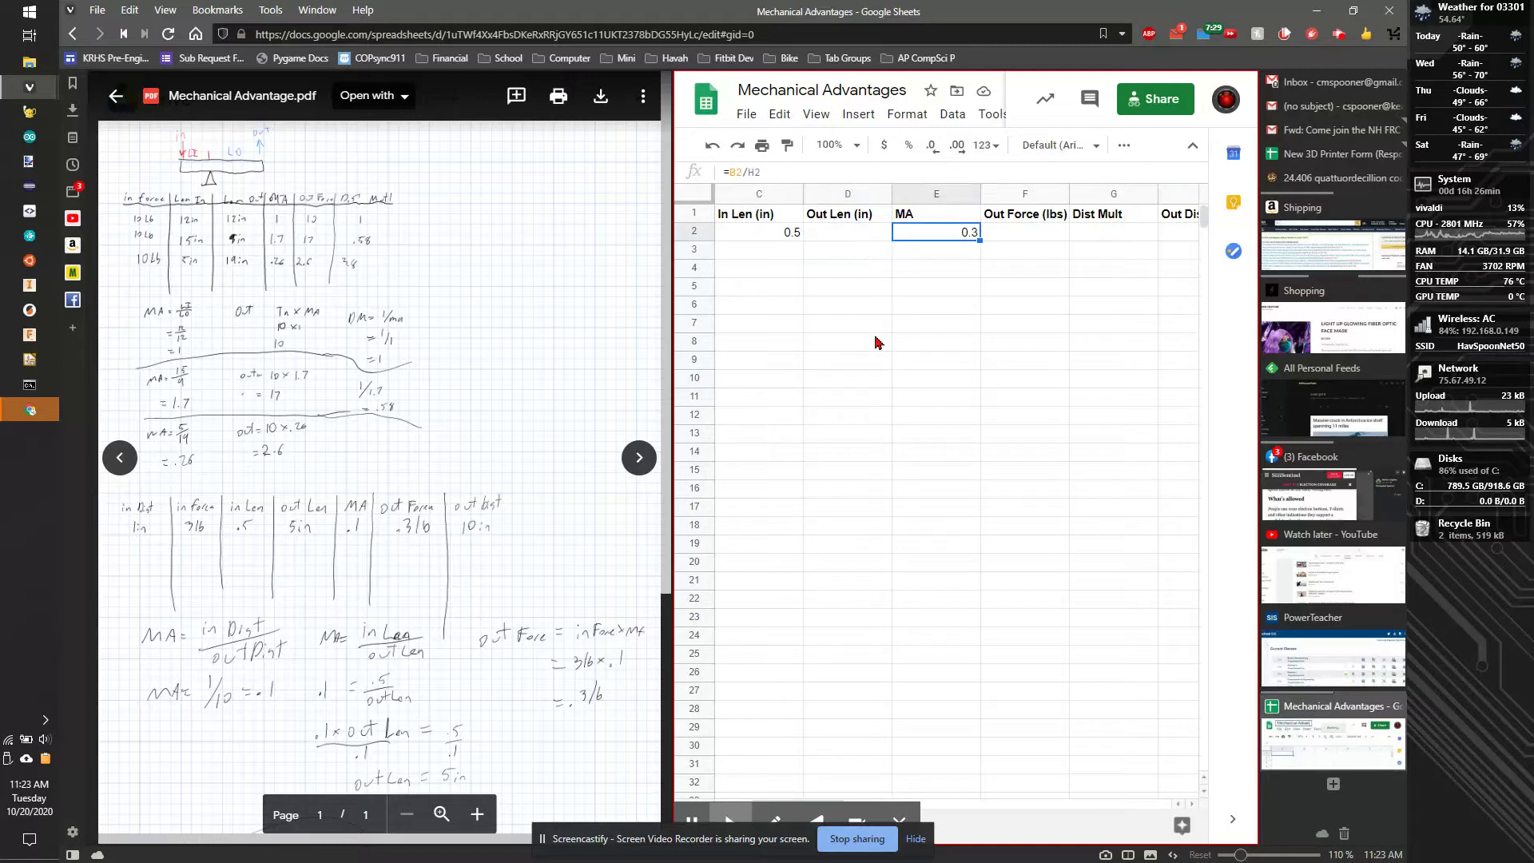
{"action": "key", "text": "Left"}
{"action": "key", "text": "Left"}
{"action": "key", "text": "Left"}
{"action": "key", "text": "Left"}
{"action": "key", "text": "Right"}
{"action": "key", "text": "Right"}
{"action": "key", "text": "Right"}
{"action": "key", "text": "Right"}
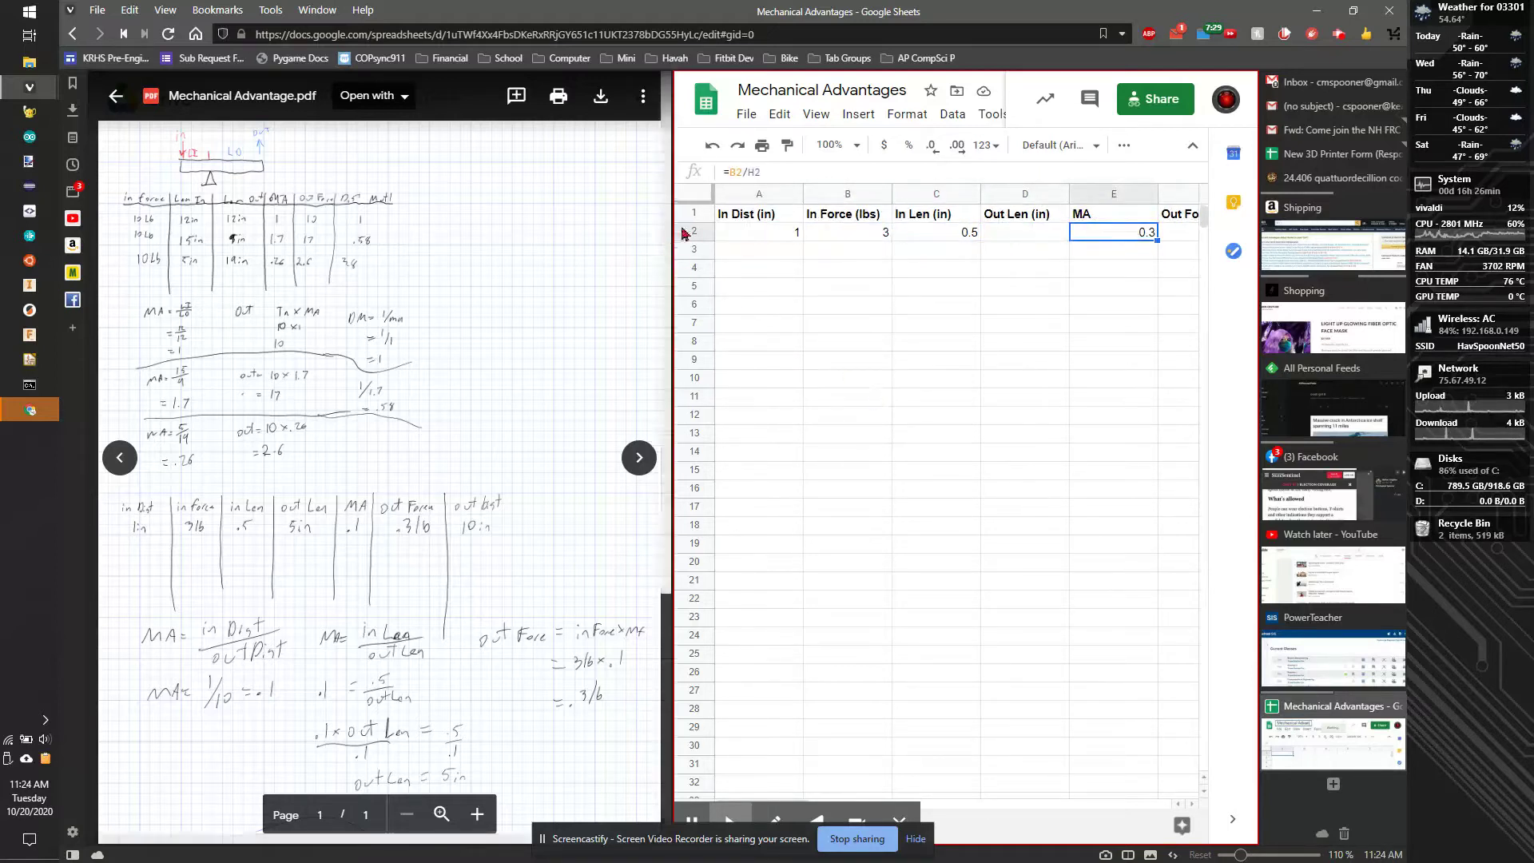
{"action": "left_click", "coordinate": [737, 171]}
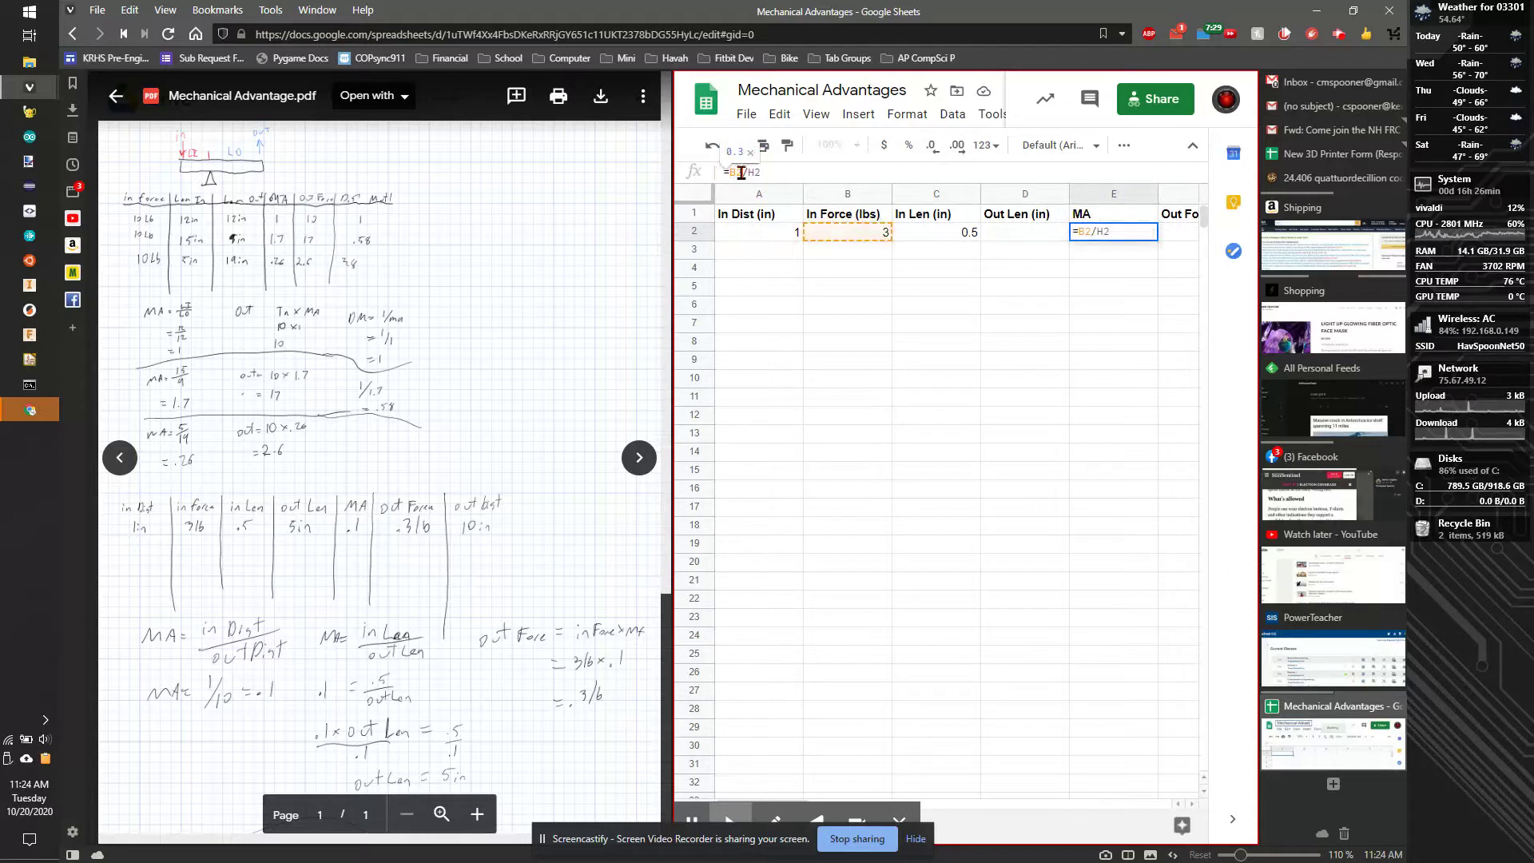
{"action": "key", "text": "BackSpace"}
{"action": "type", "text": "A"}
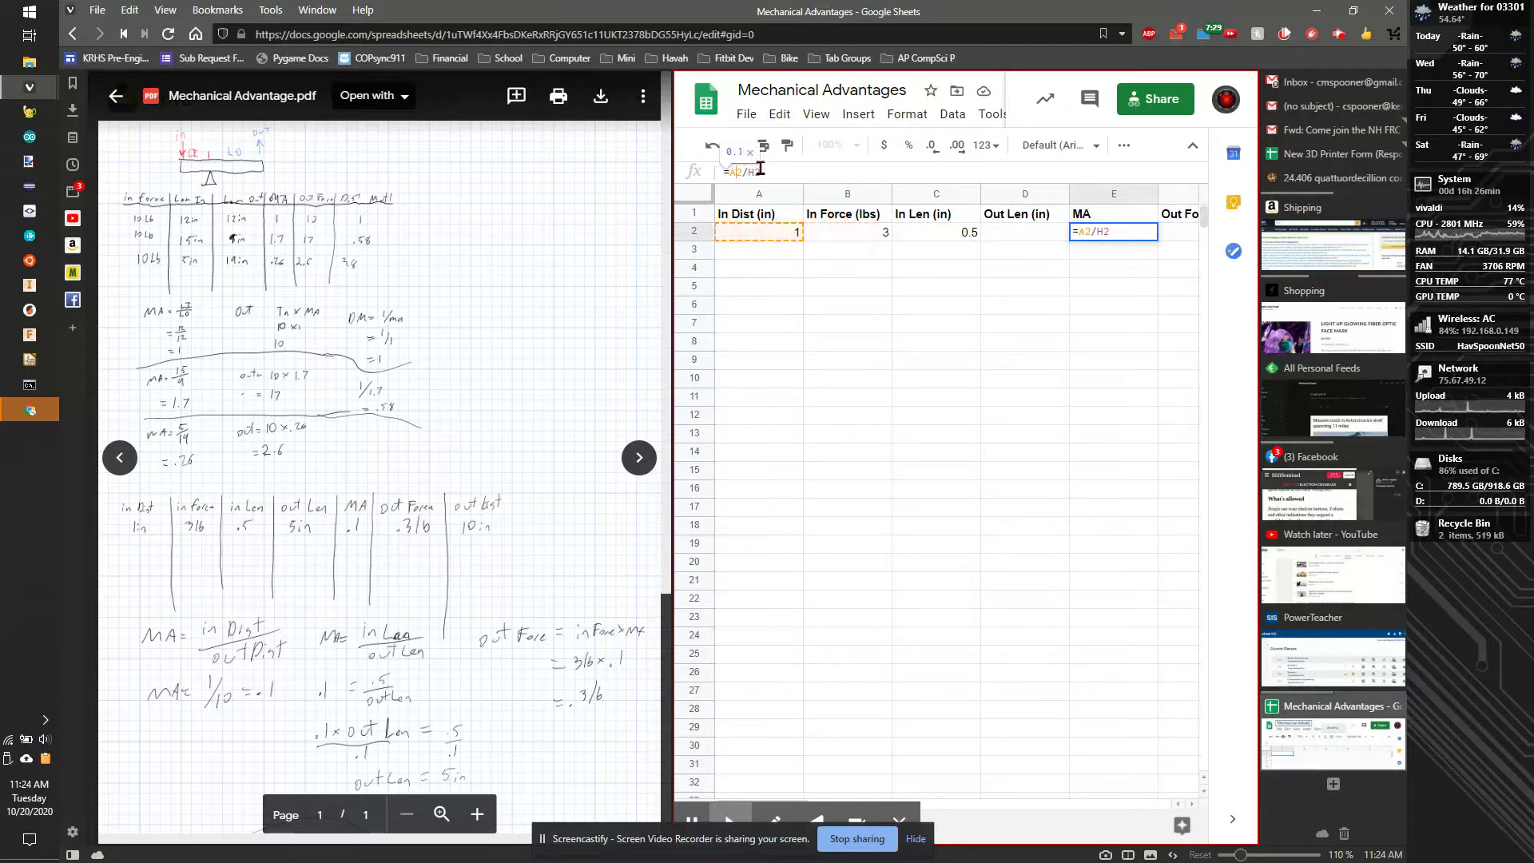
{"action": "key", "text": "Return"}
{"action": "left_click", "coordinate": [1040, 240]}
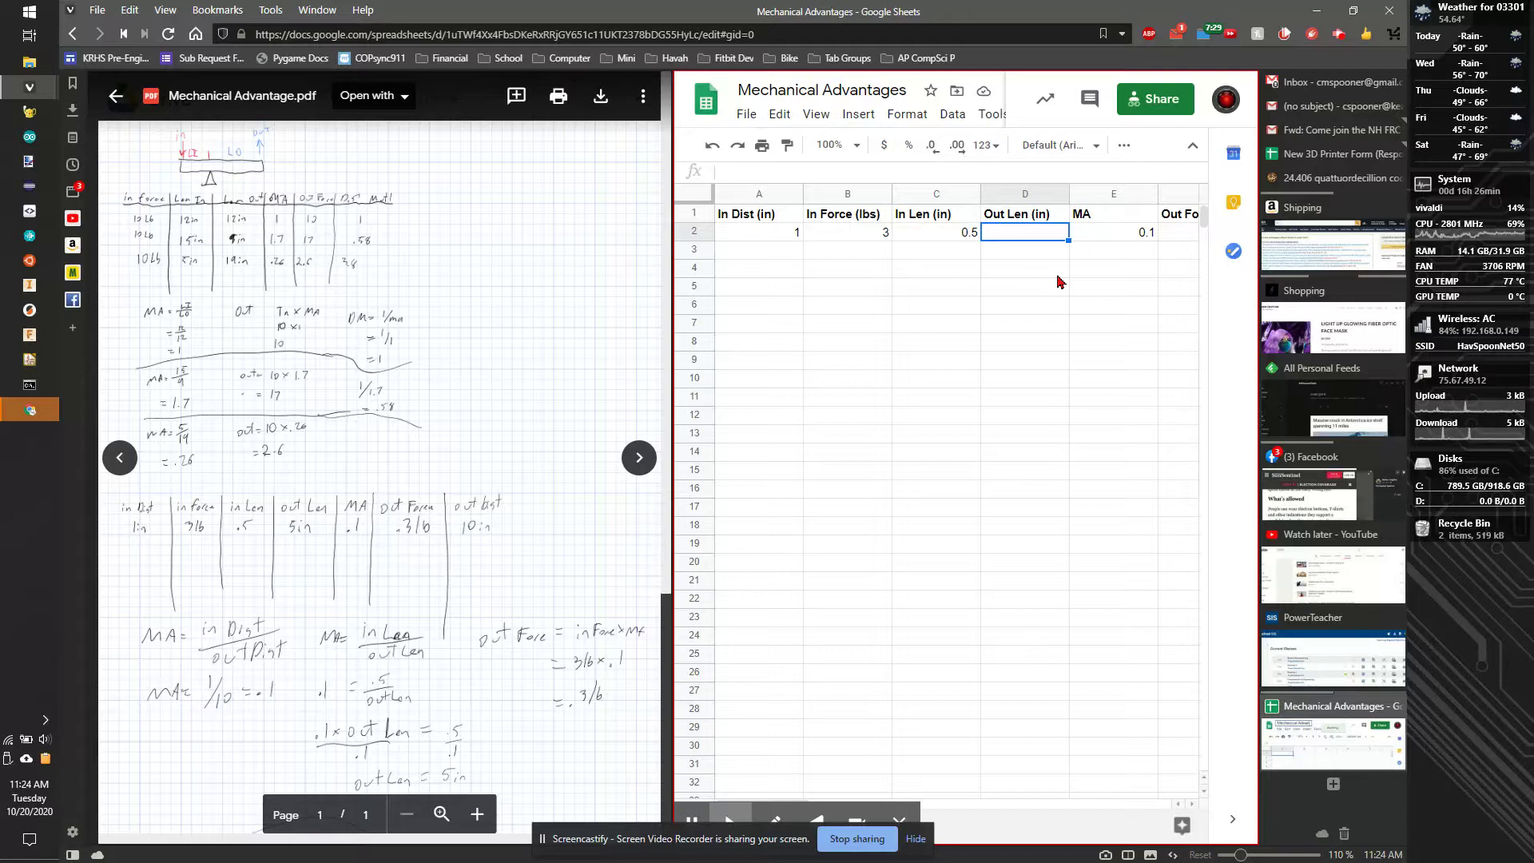
{"action": "type", "text": "="}
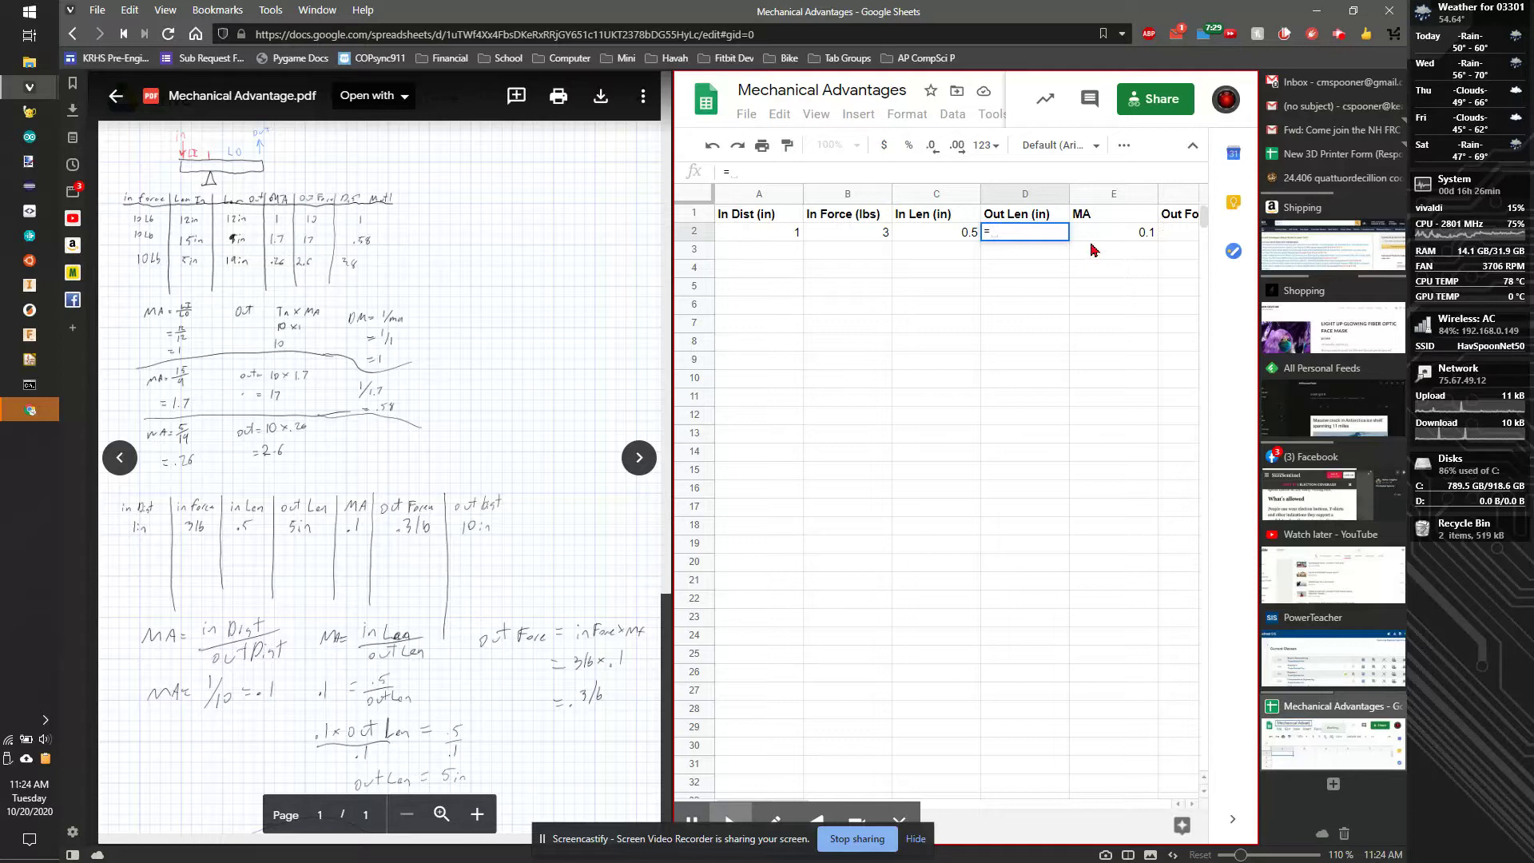
{"action": "left_click", "coordinate": [1174, 238]}
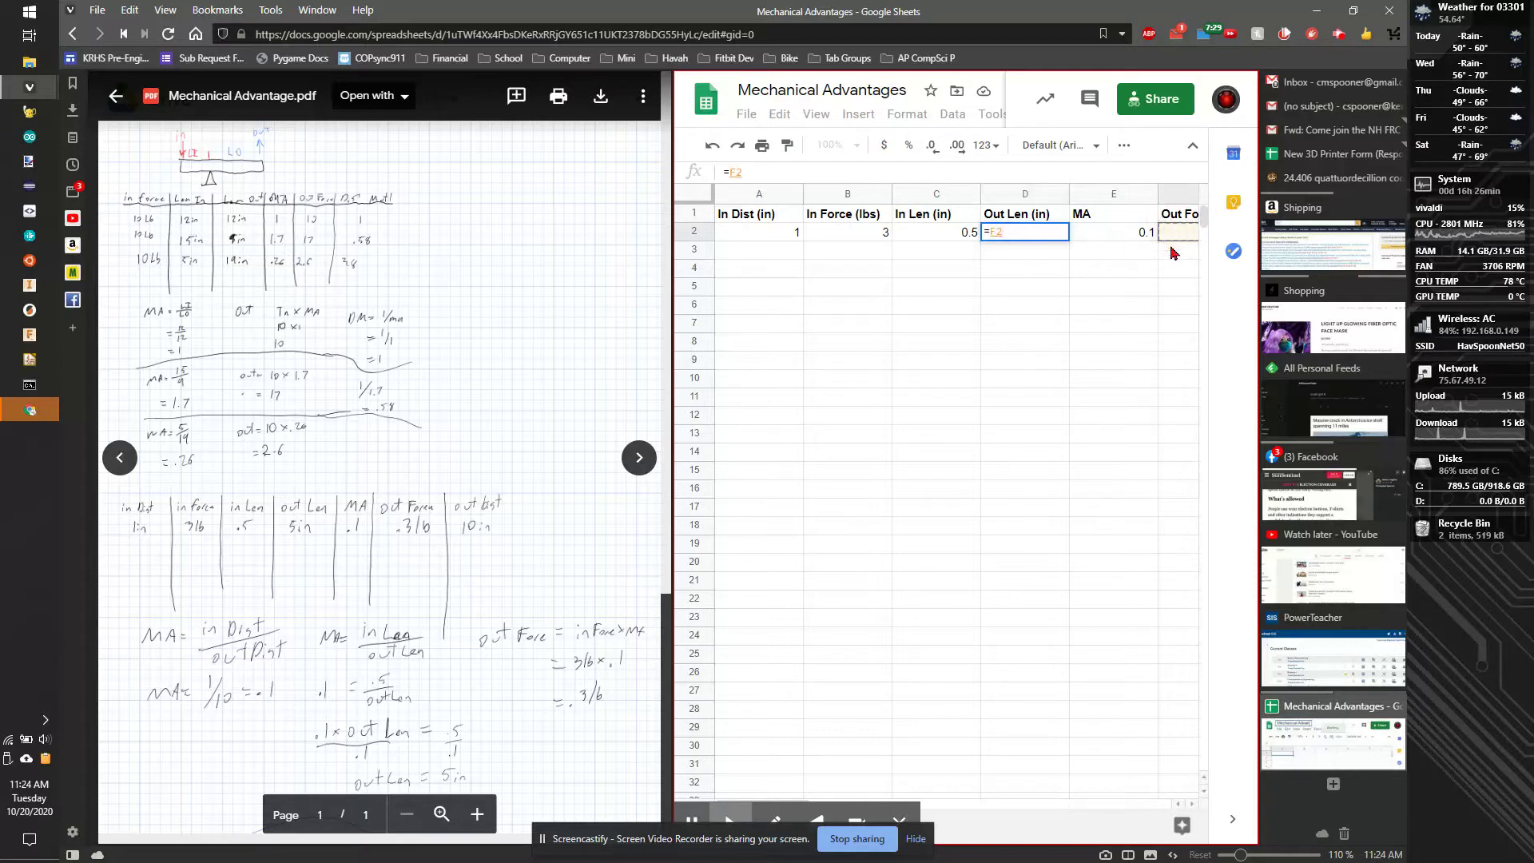
{"action": "key", "text": "Escape"}
Enter the formula =1/E2 in Dist Mult cell G2.
{"action": "key", "text": "Right"}
{"action": "key", "text": "Right"}
{"action": "key", "text": "Right"}
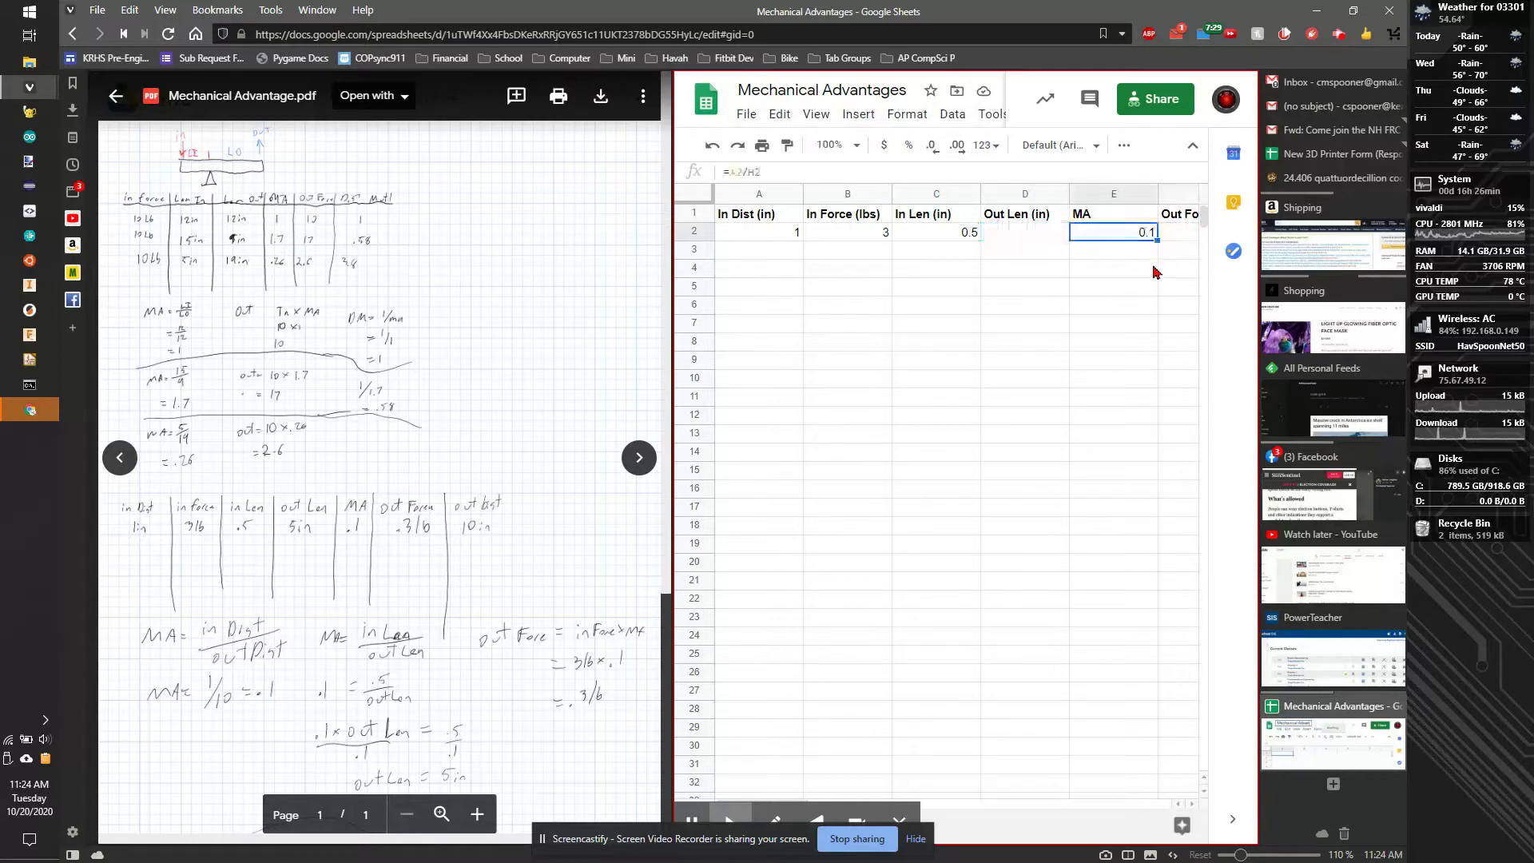
{"action": "type", "text": "="}
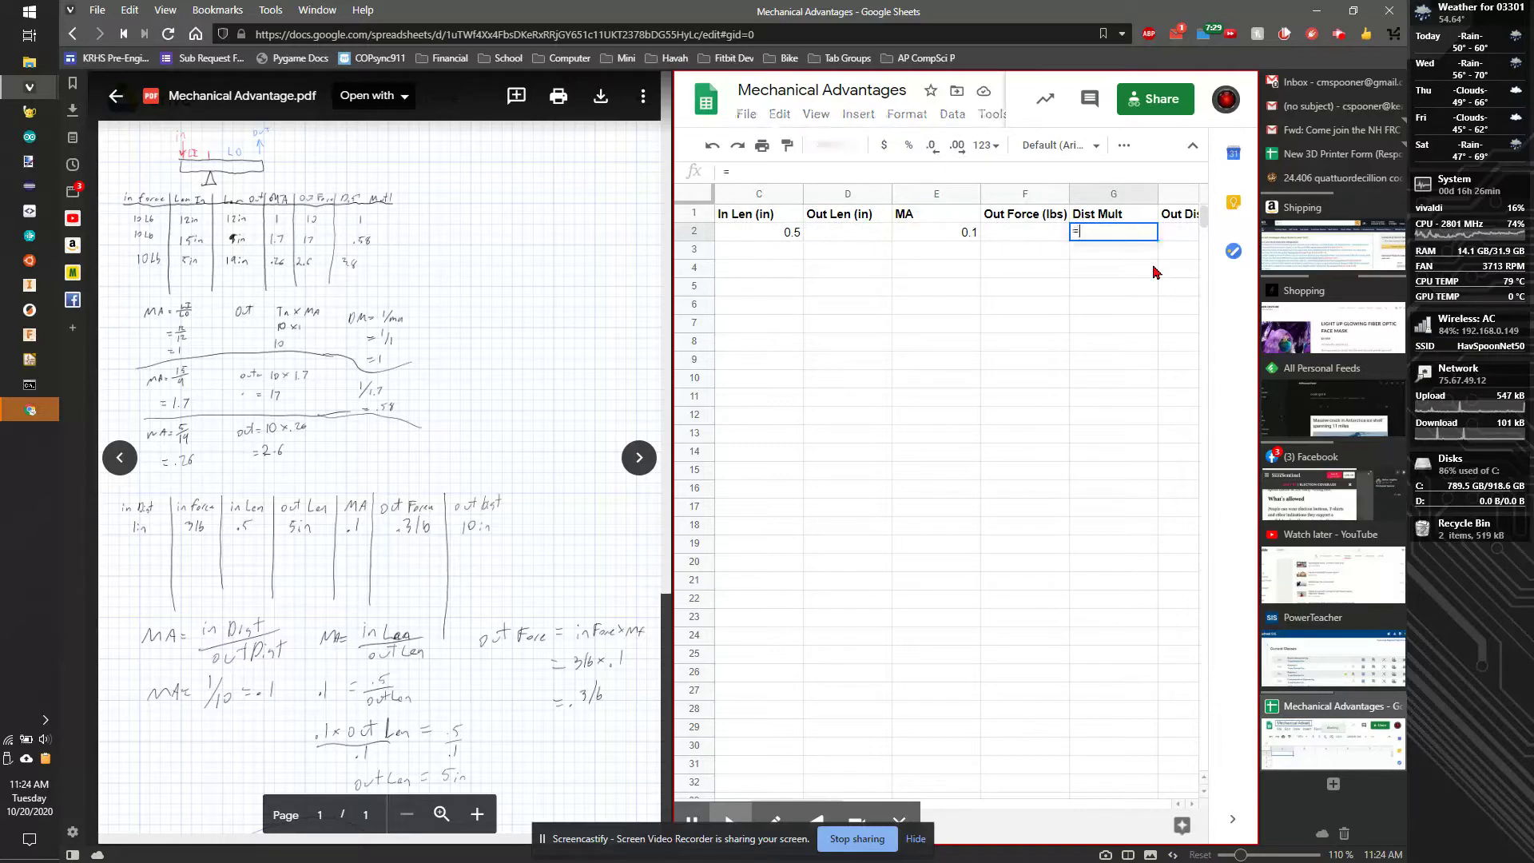
{"action": "type", "text": "1/"}
{"action": "left_click", "coordinate": [956, 232]}
{"action": "key", "text": "Return"}
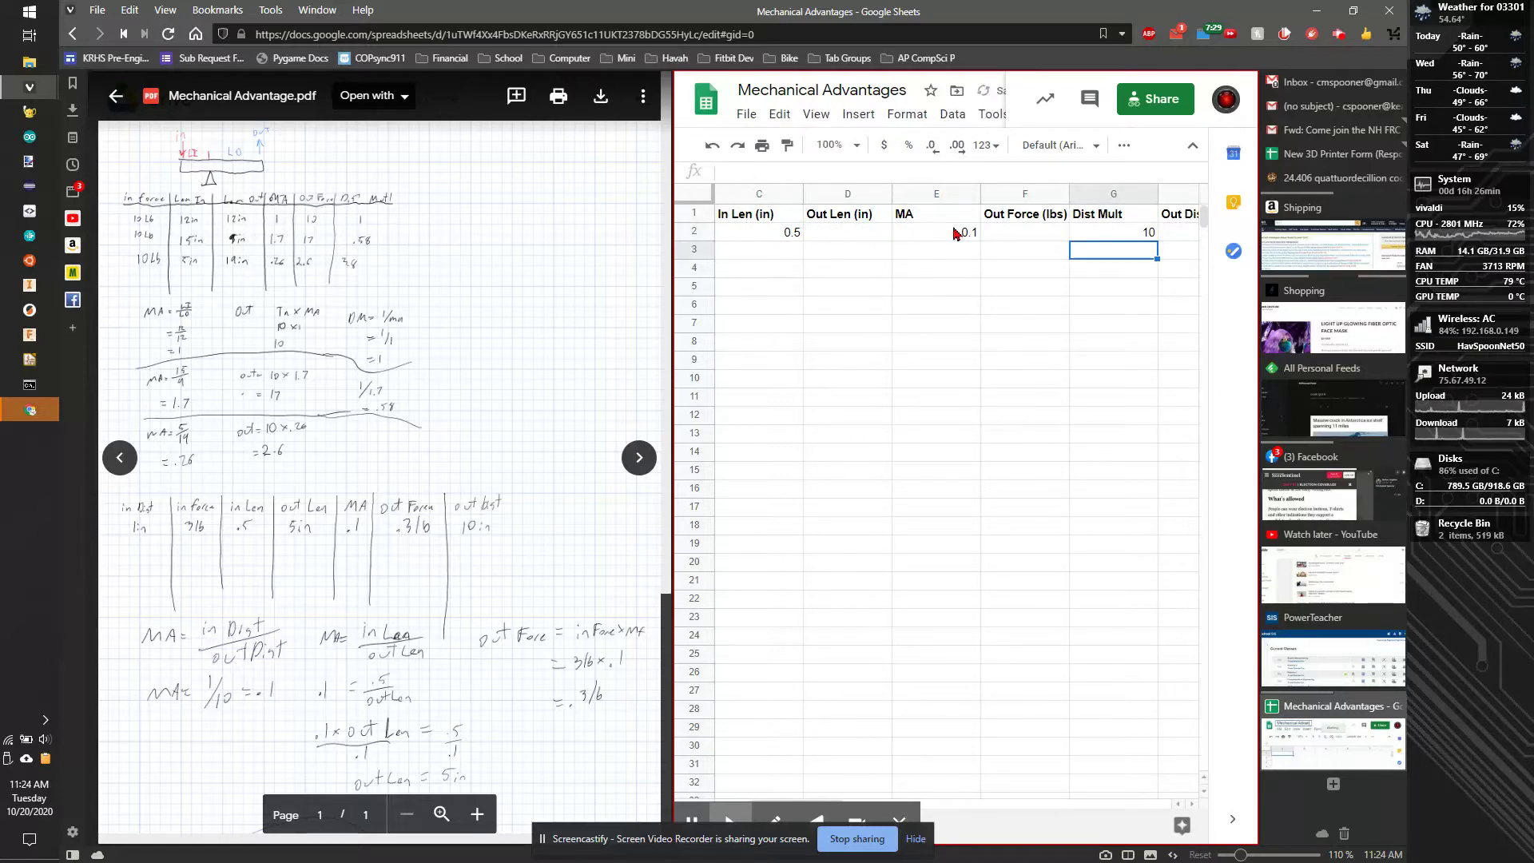
Enter the formula =C2*G2 in Out Len cell D2, multiplying In Len by Dist Mult.
{"action": "left_click", "coordinate": [843, 233]}
{"action": "type", "text": "="}
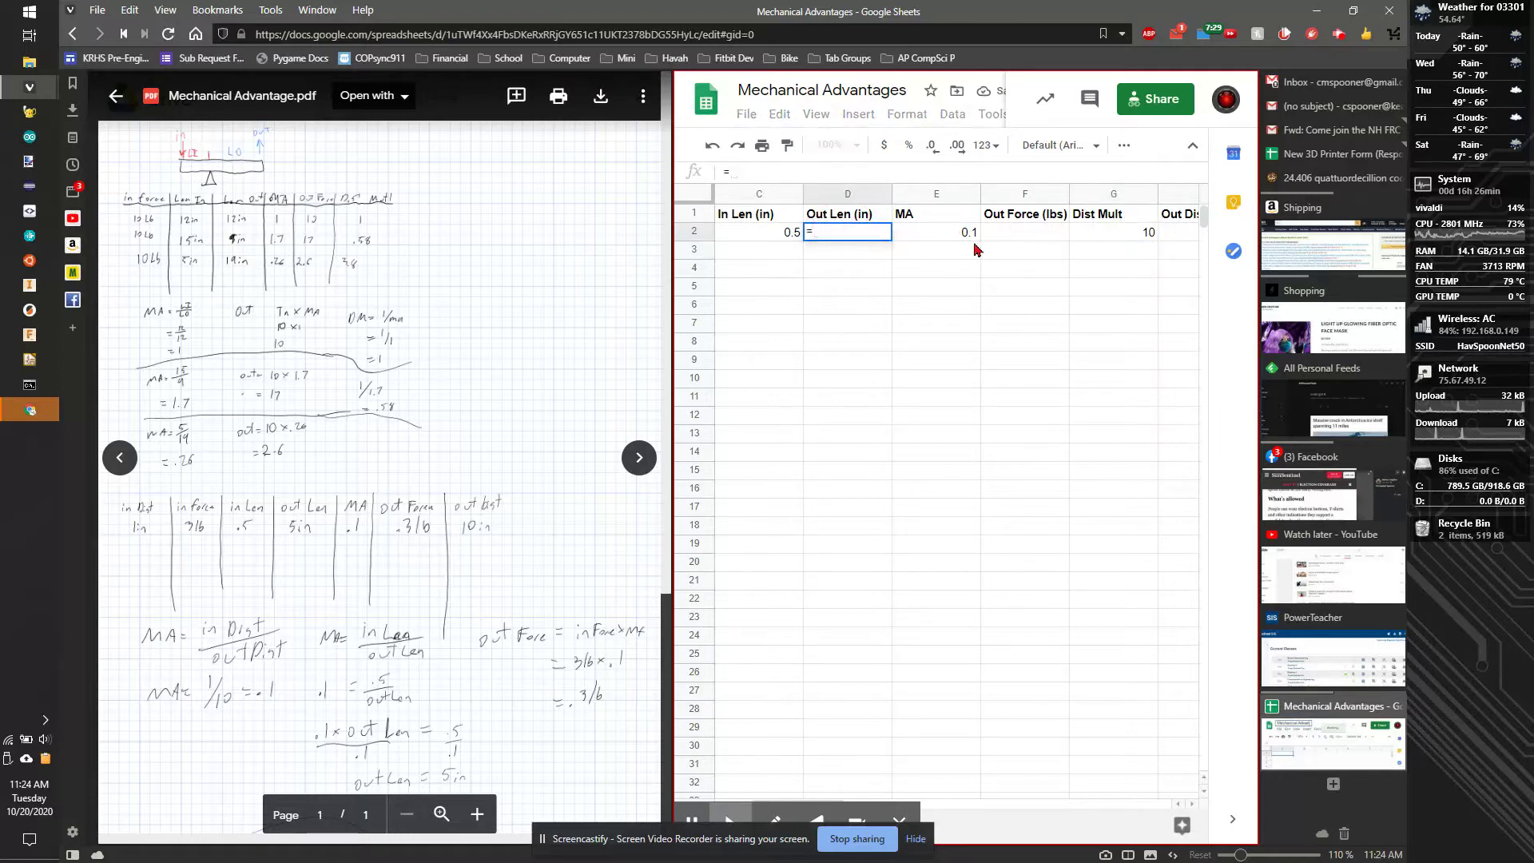
{"action": "left_click", "coordinate": [767, 232]}
{"action": "type", "text": "*"}
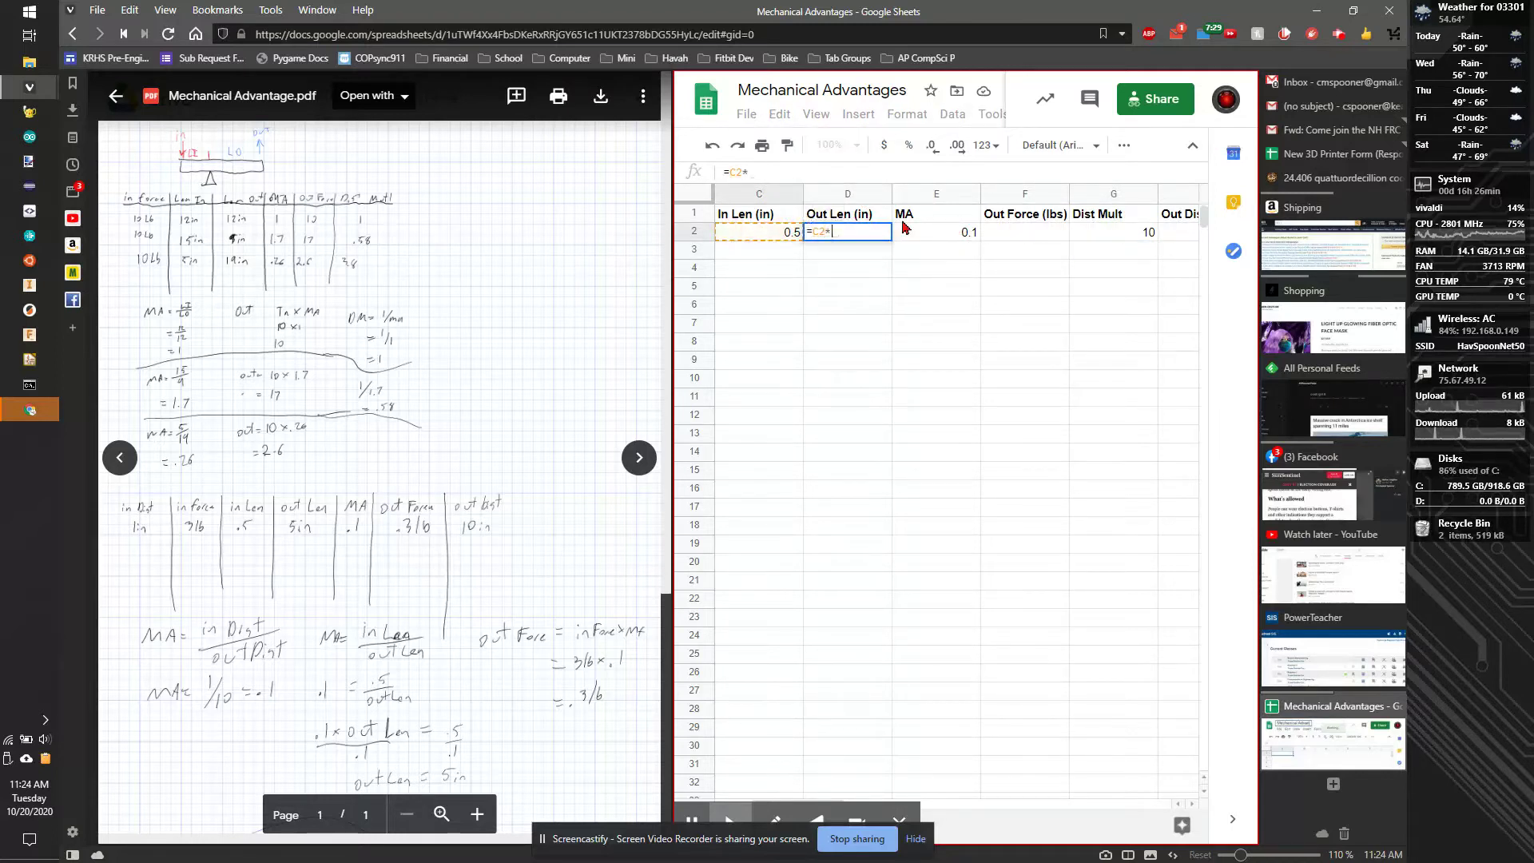
{"action": "left_click", "coordinate": [1117, 232]}
{"action": "key", "text": "Return"}
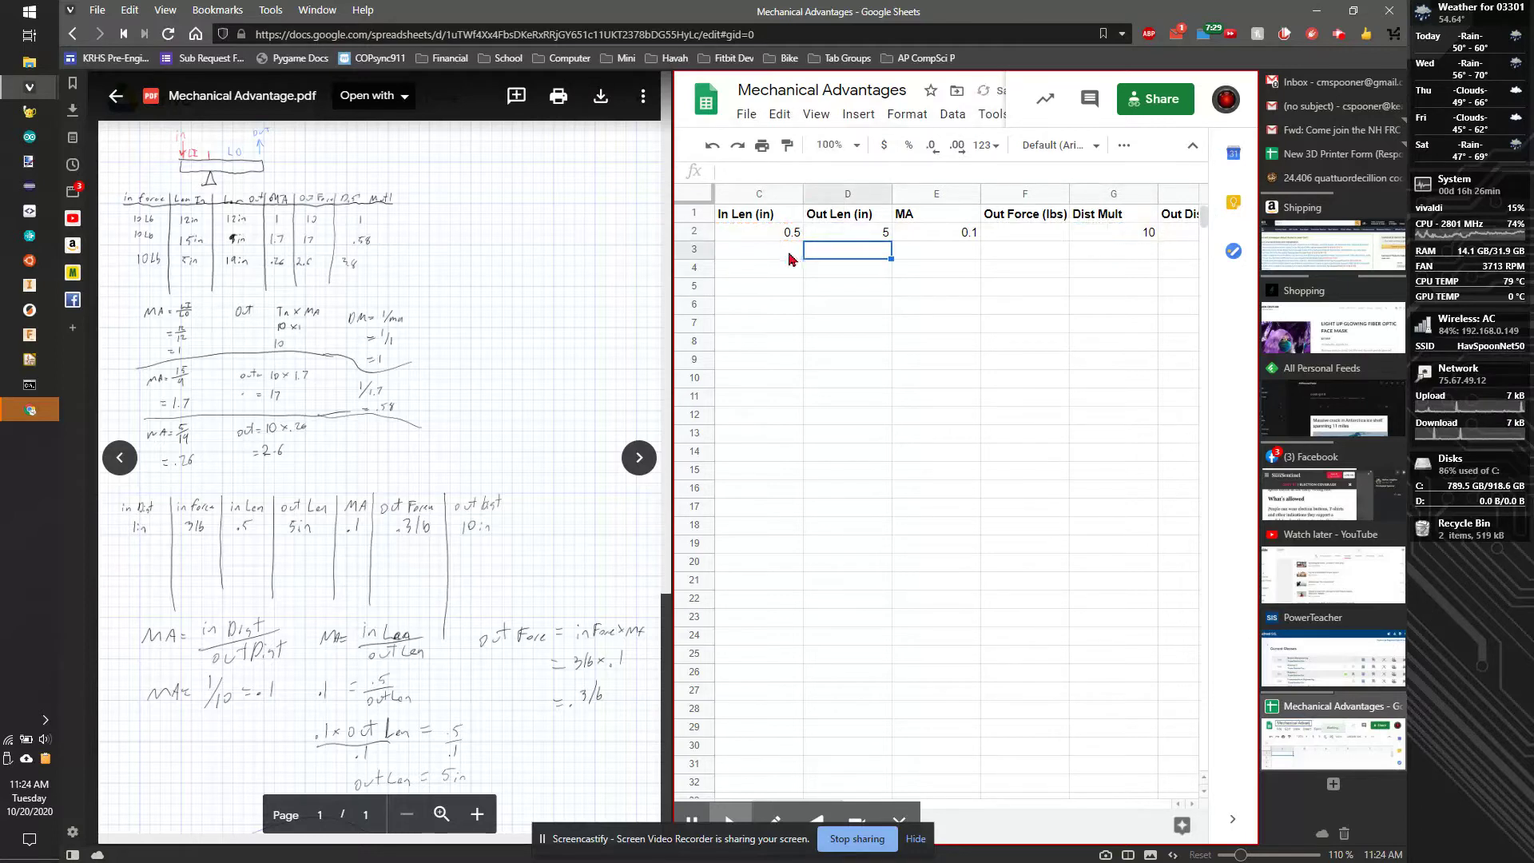
Enter the formula =E2*B2 in Out Force cell F2, multiplying MA by In Force.
{"action": "left_click", "coordinate": [1032, 242]}
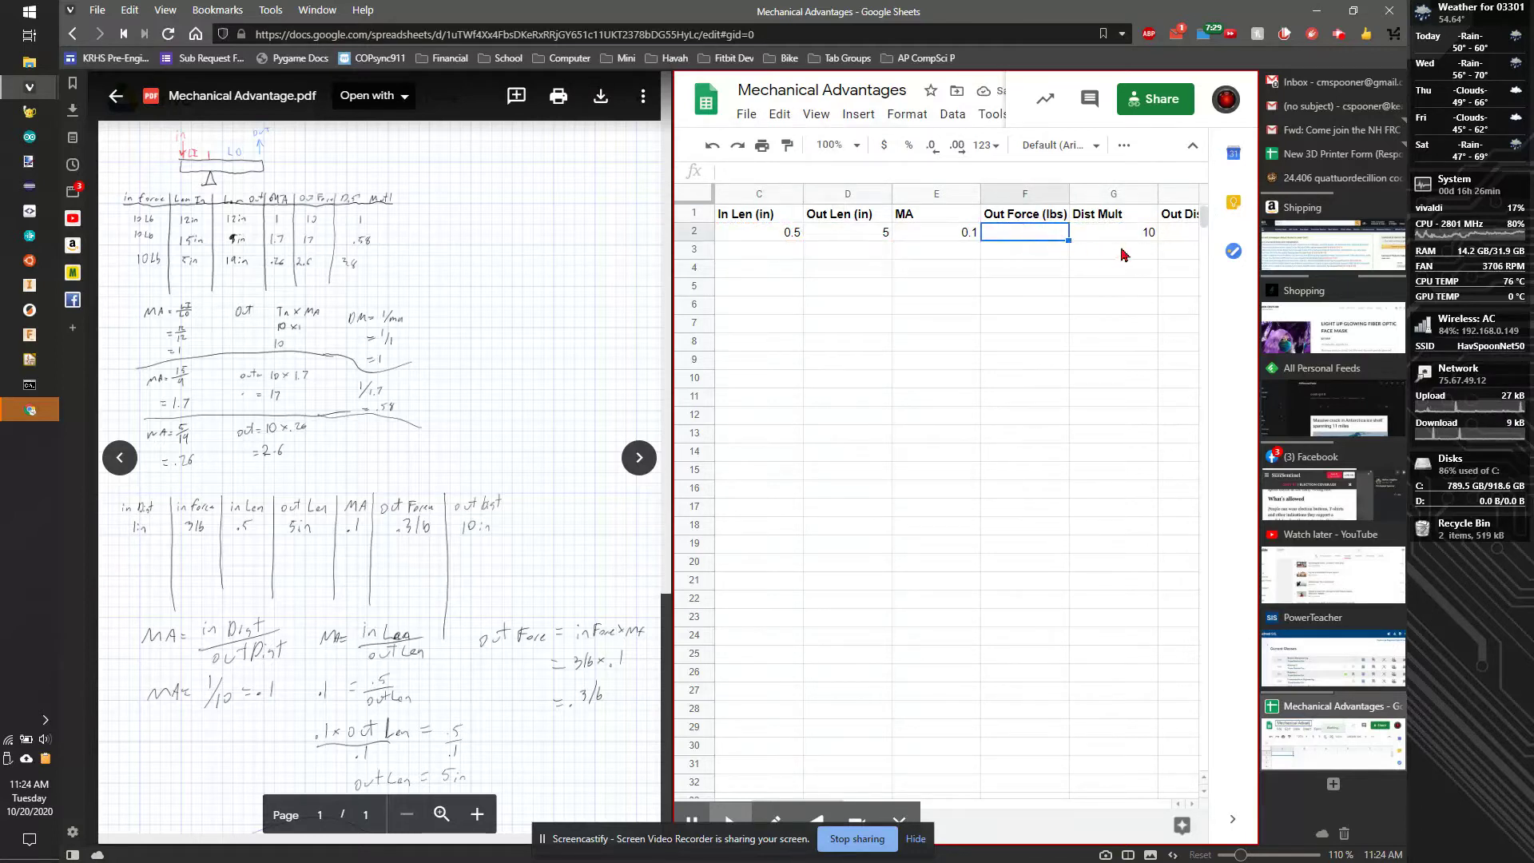
{"action": "type", "text": "="}
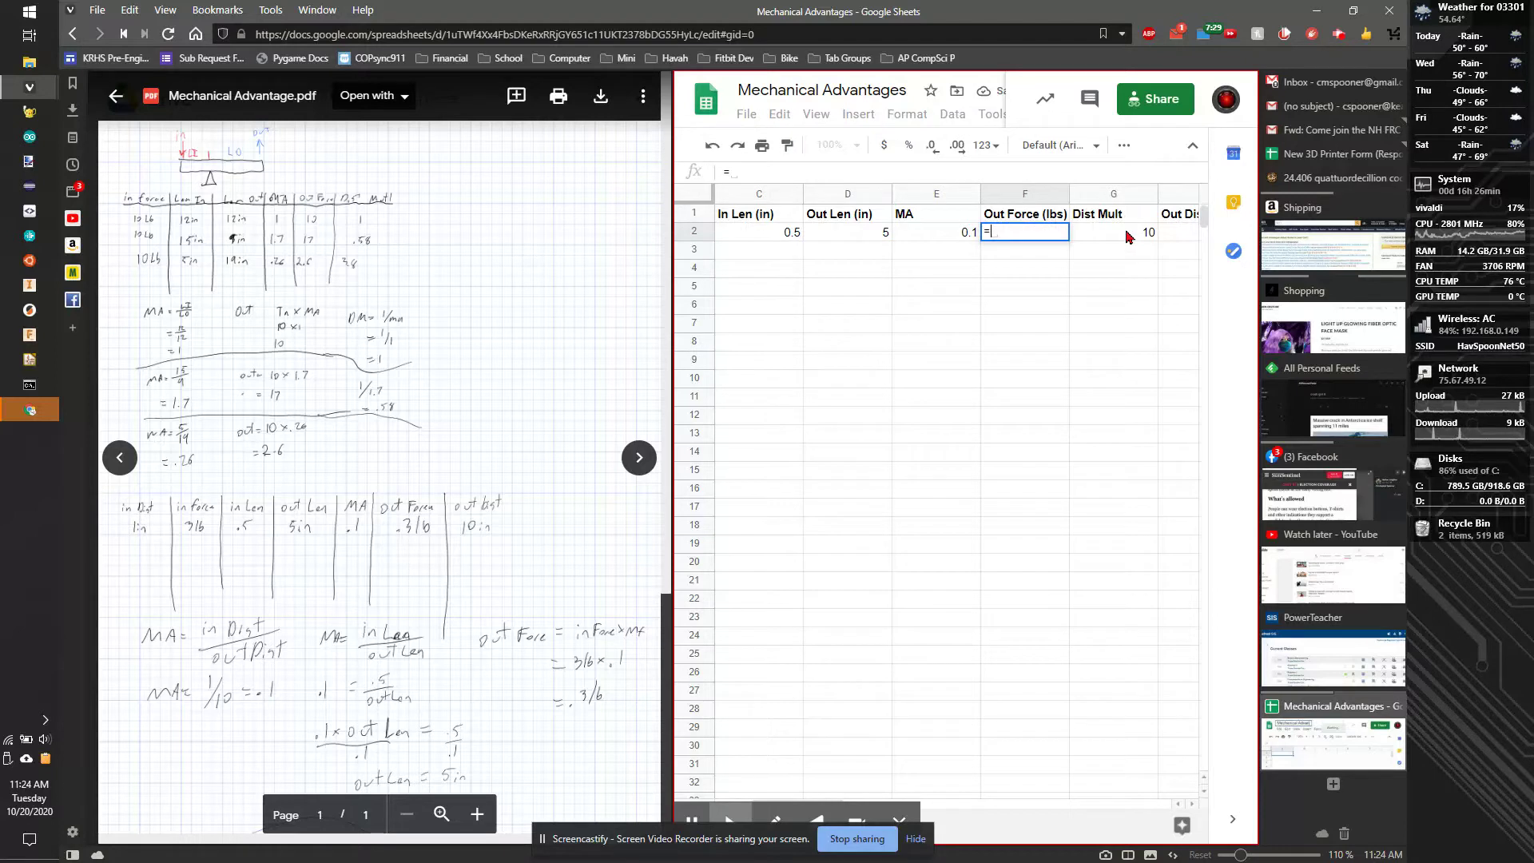
{"action": "left_click", "coordinate": [949, 236]}
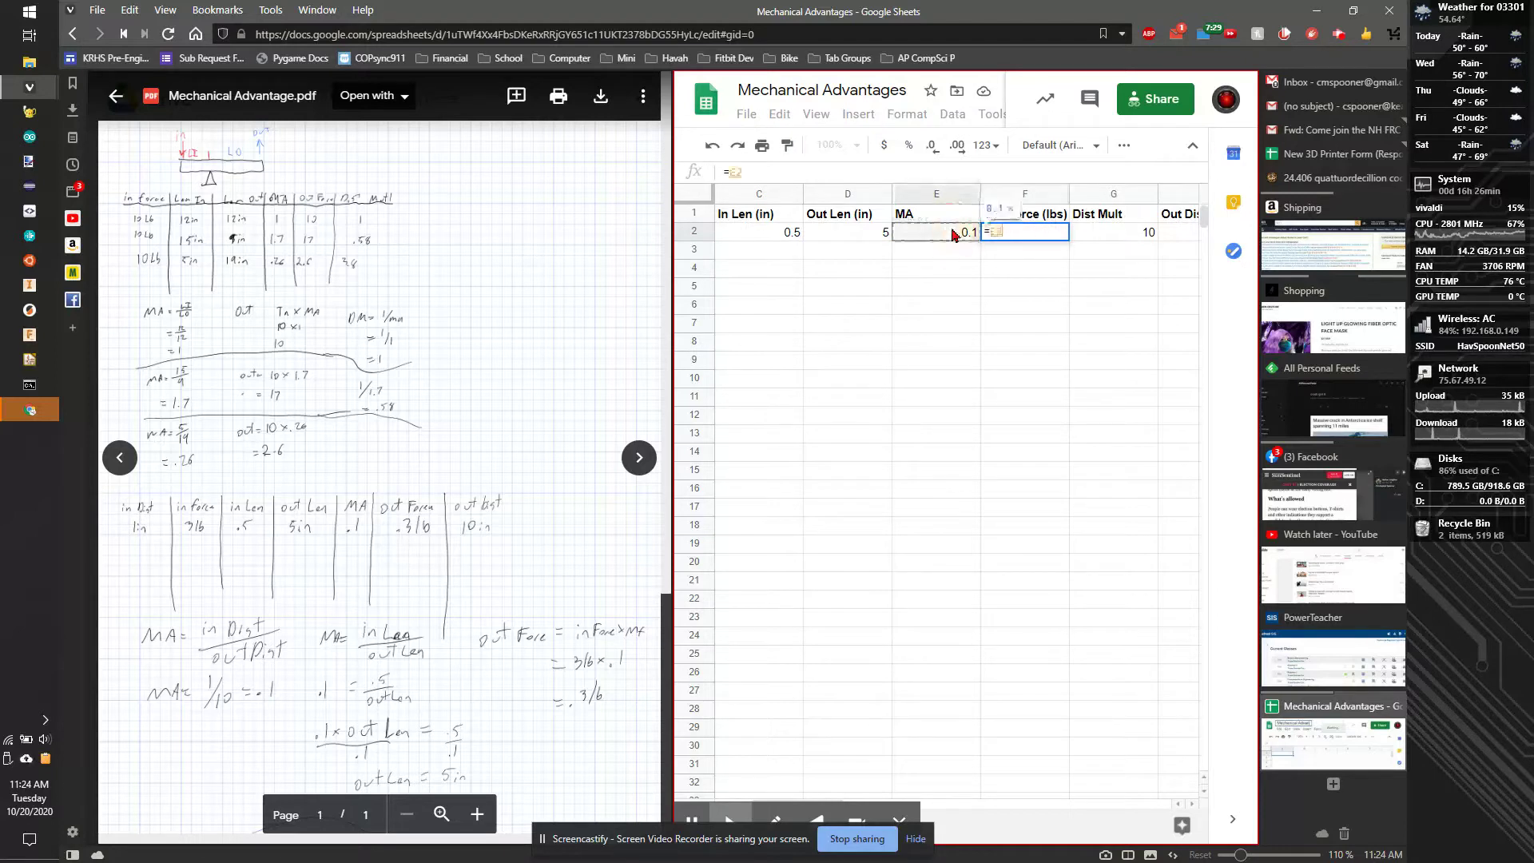
{"action": "type", "text": "*"}
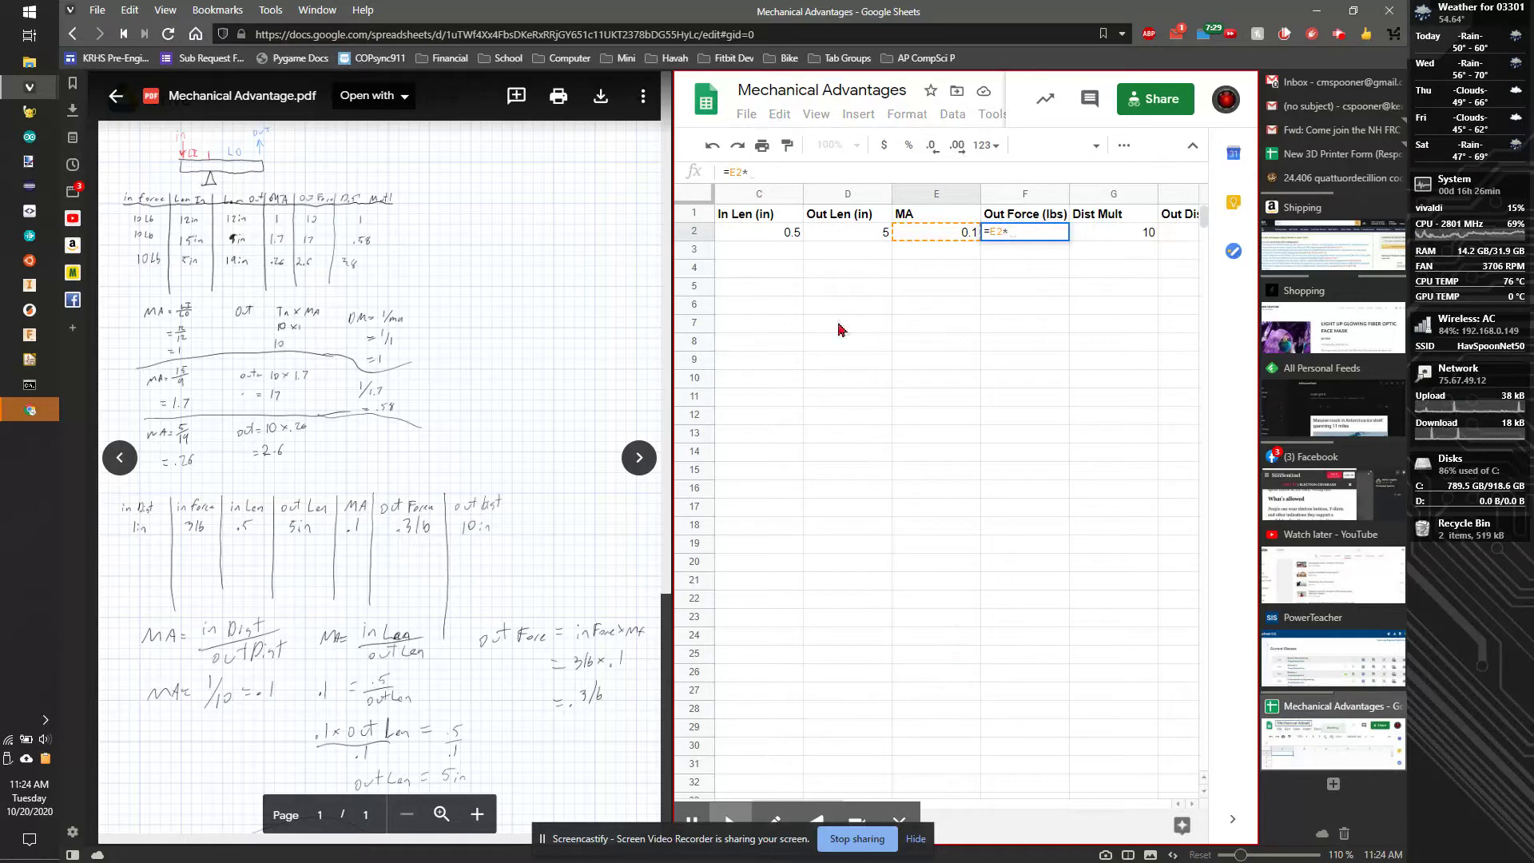
{"action": "type", "text": "E2"}
{"action": "key", "text": "Left"}
{"action": "key", "text": "Left"}
{"action": "key", "text": "Left"}
{"action": "key", "text": "Left"}
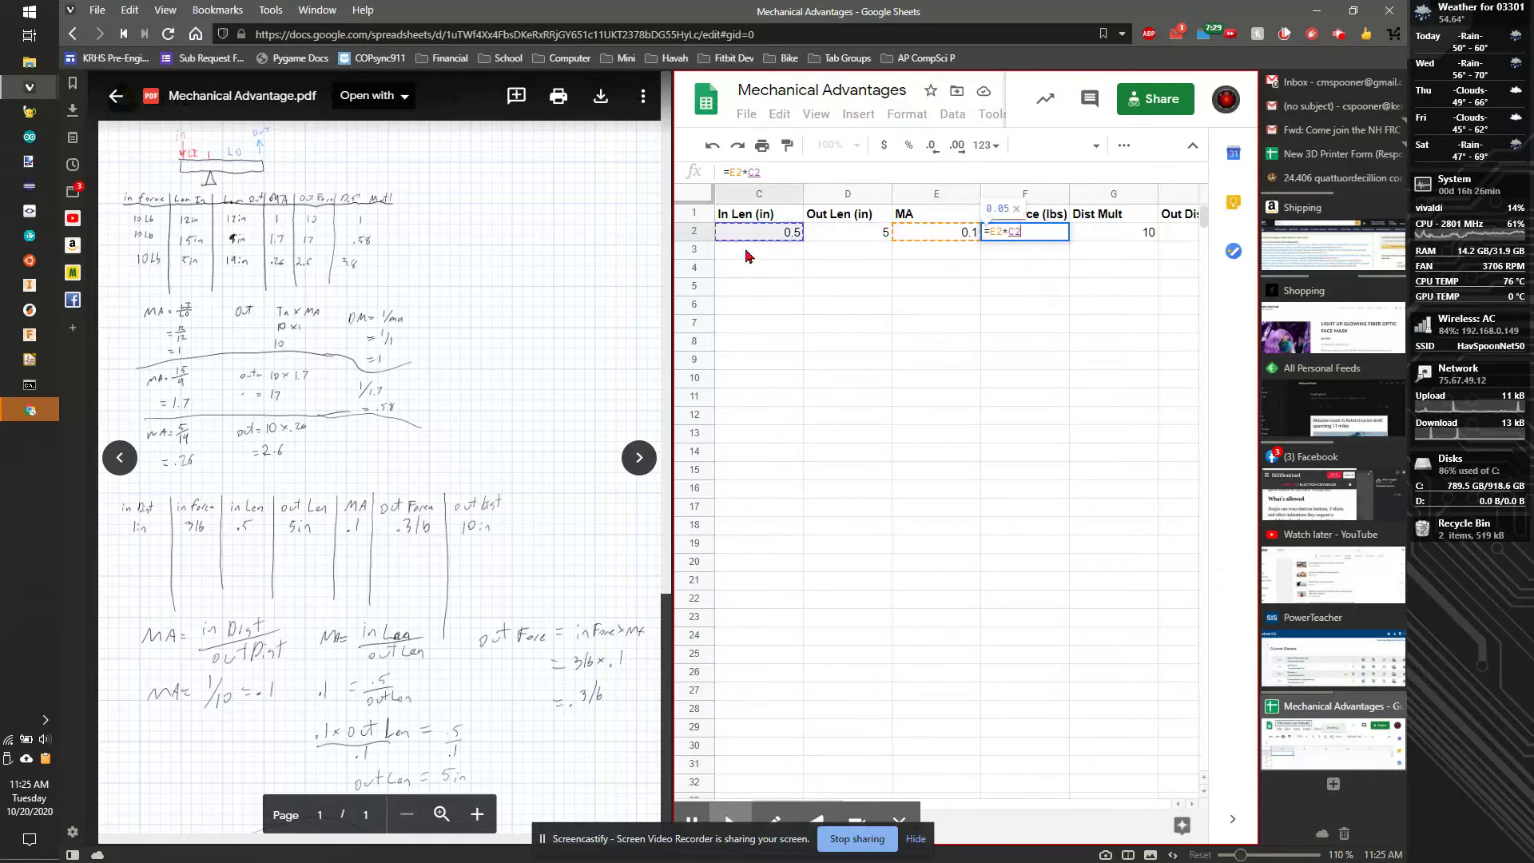
{"action": "key", "text": "Right"}
{"action": "key", "text": "Return"}
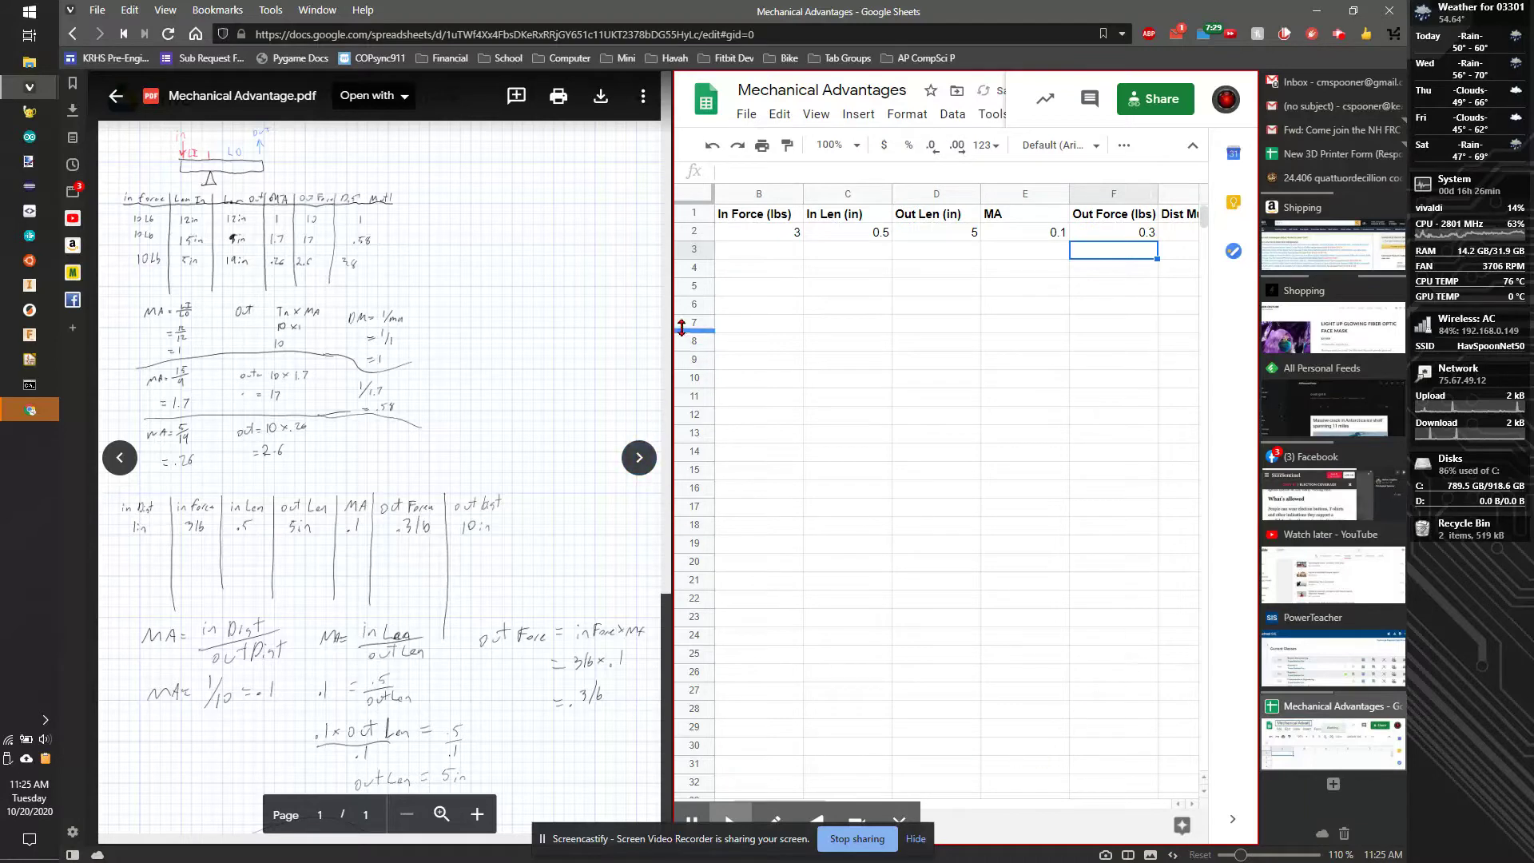
Fill in row 3 with an In Force of 10 in B3, an In Len of 12 in C3 and an Out Len of 12 in D3.
{"action": "left_click", "coordinate": [744, 257]}
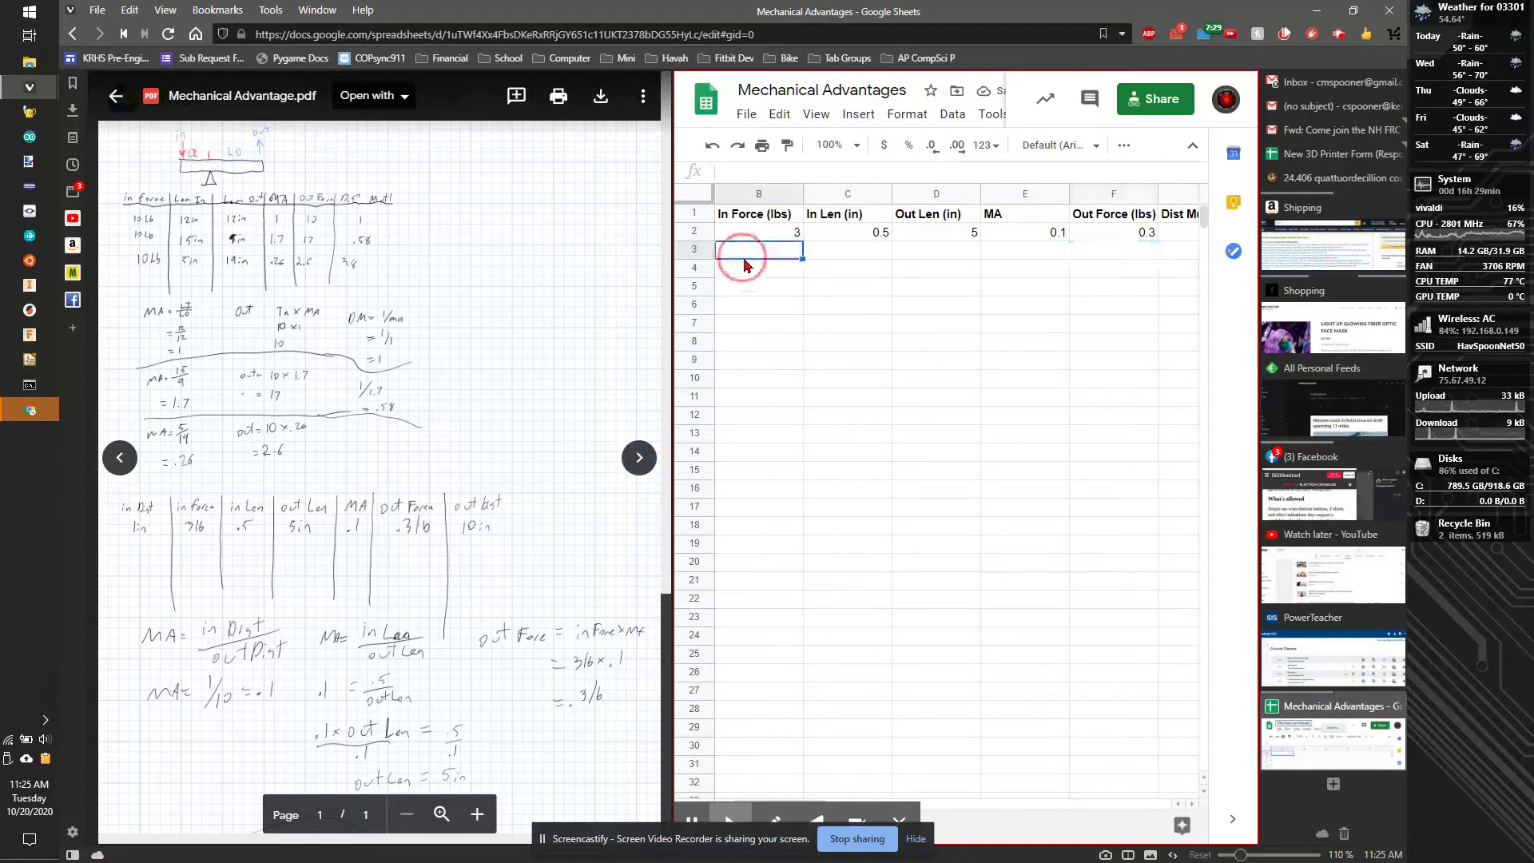
{"action": "left_click", "coordinate": [838, 255]}
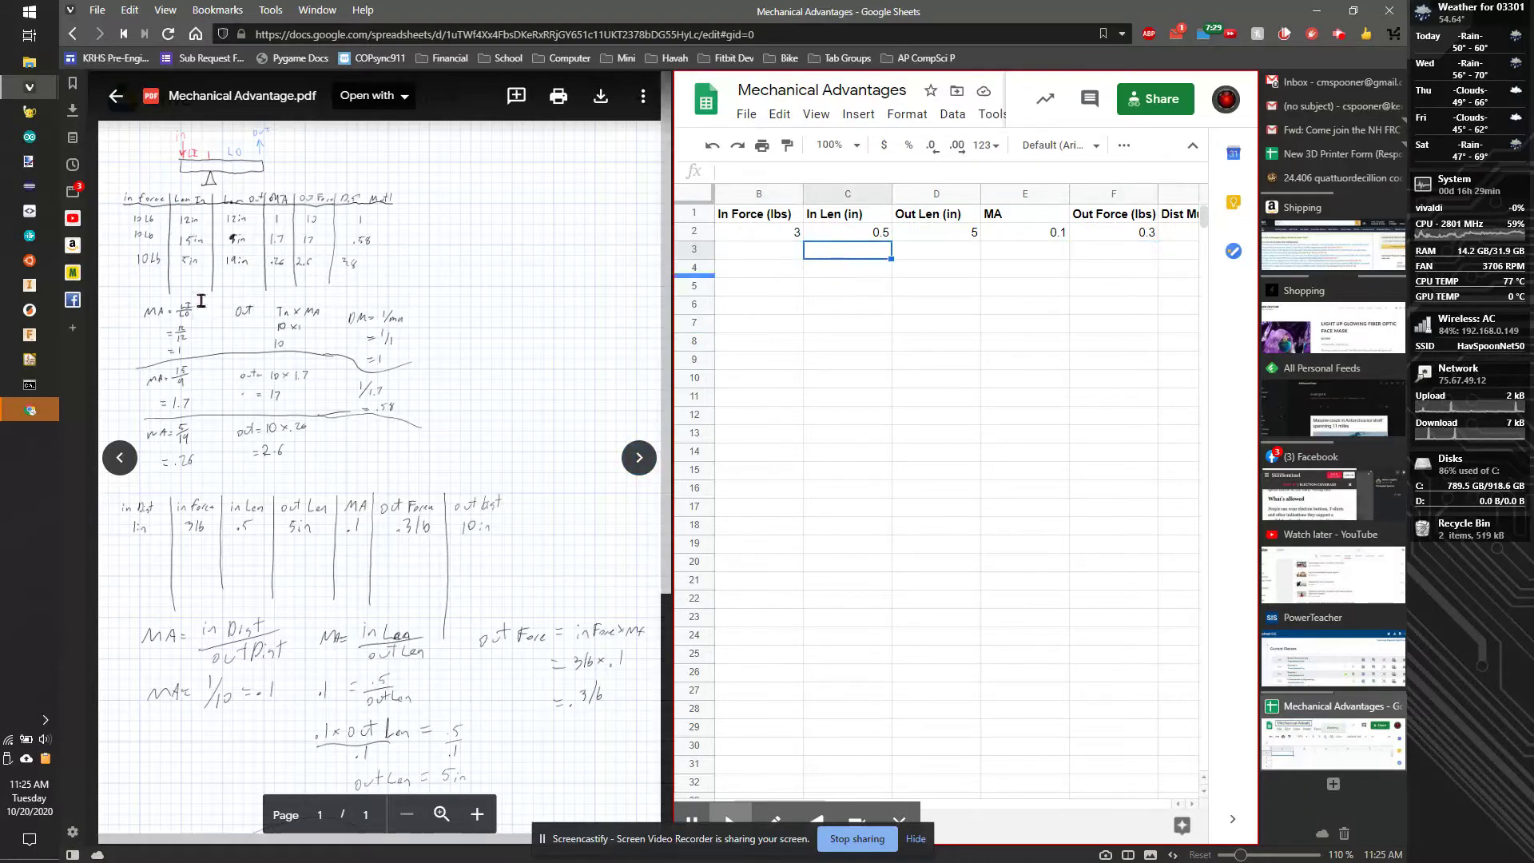
{"action": "left_click", "coordinate": [758, 256]}
{"action": "scroll", "coordinate": [759, 256], "scroll_direction": "left", "scroll_amount": 1}
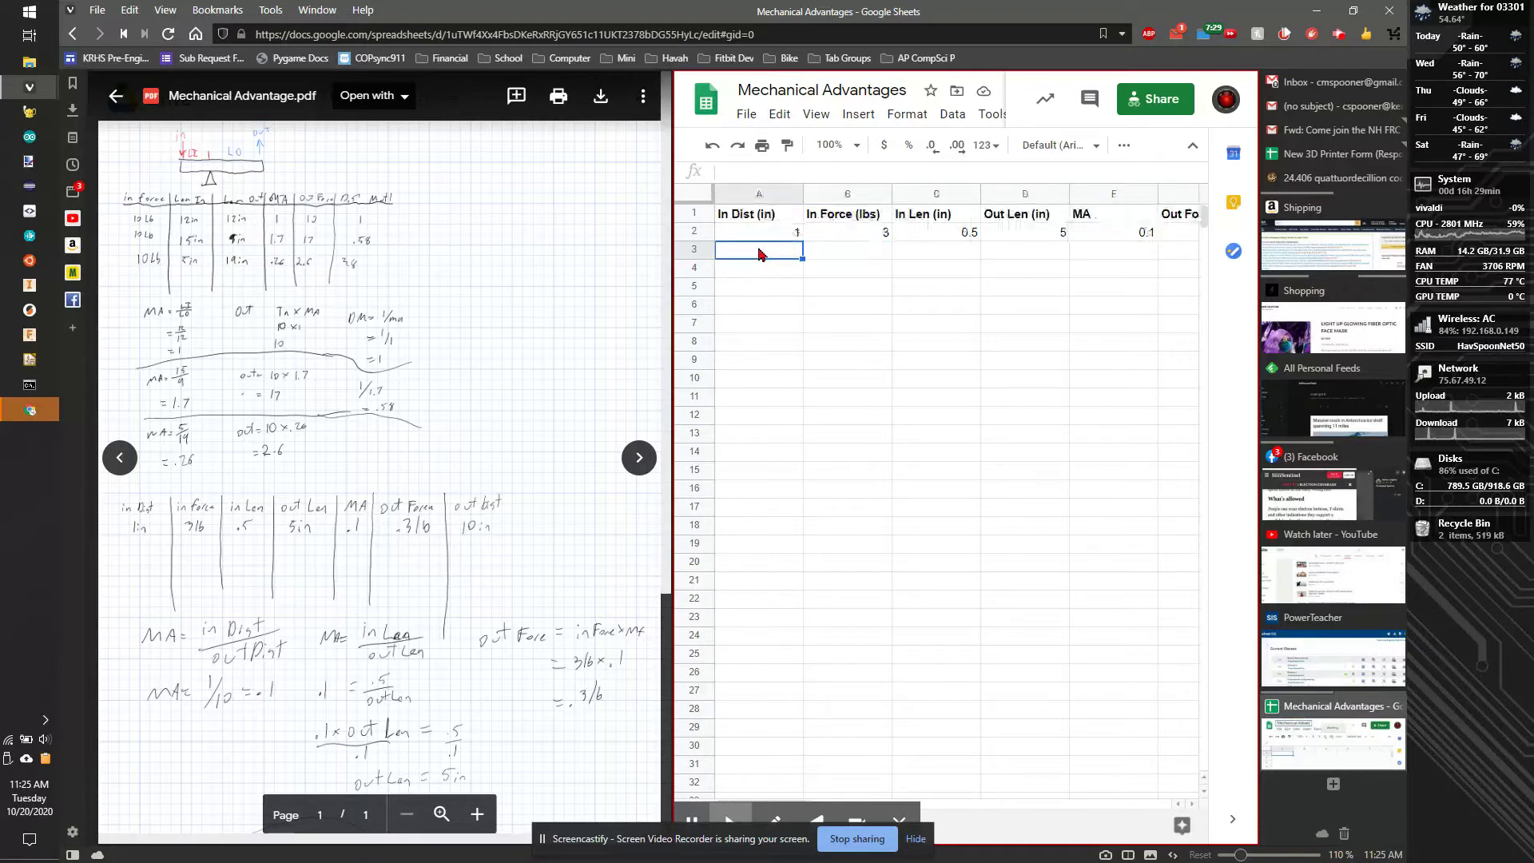
{"action": "type", "text": "10"}
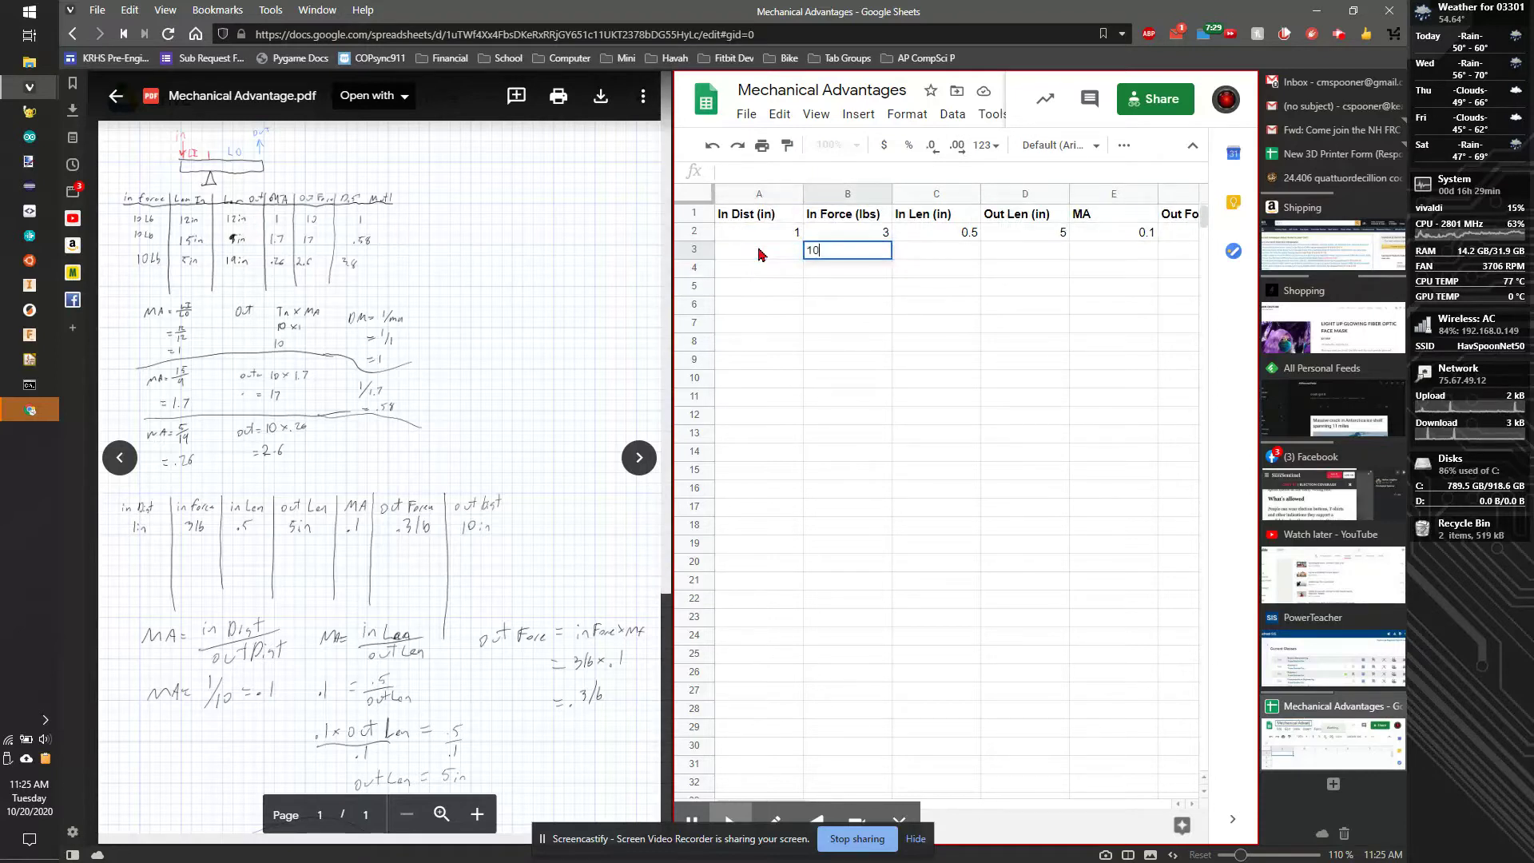
{"action": "key", "text": "Tab"}
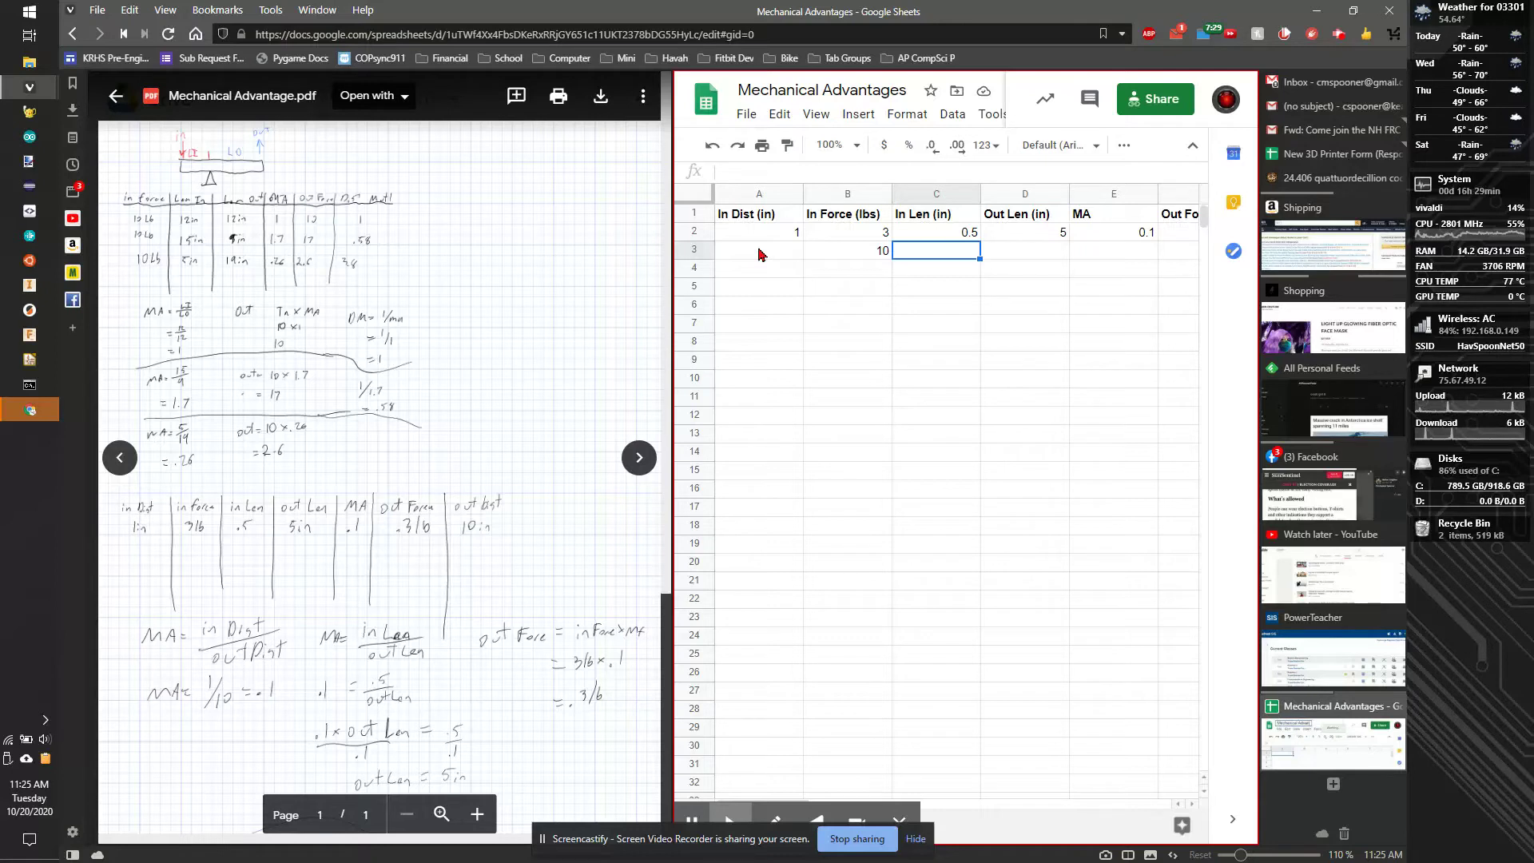
{"action": "type", "text": "12"}
{"action": "key", "text": "Tab"}
{"action": "type", "text": "1"}
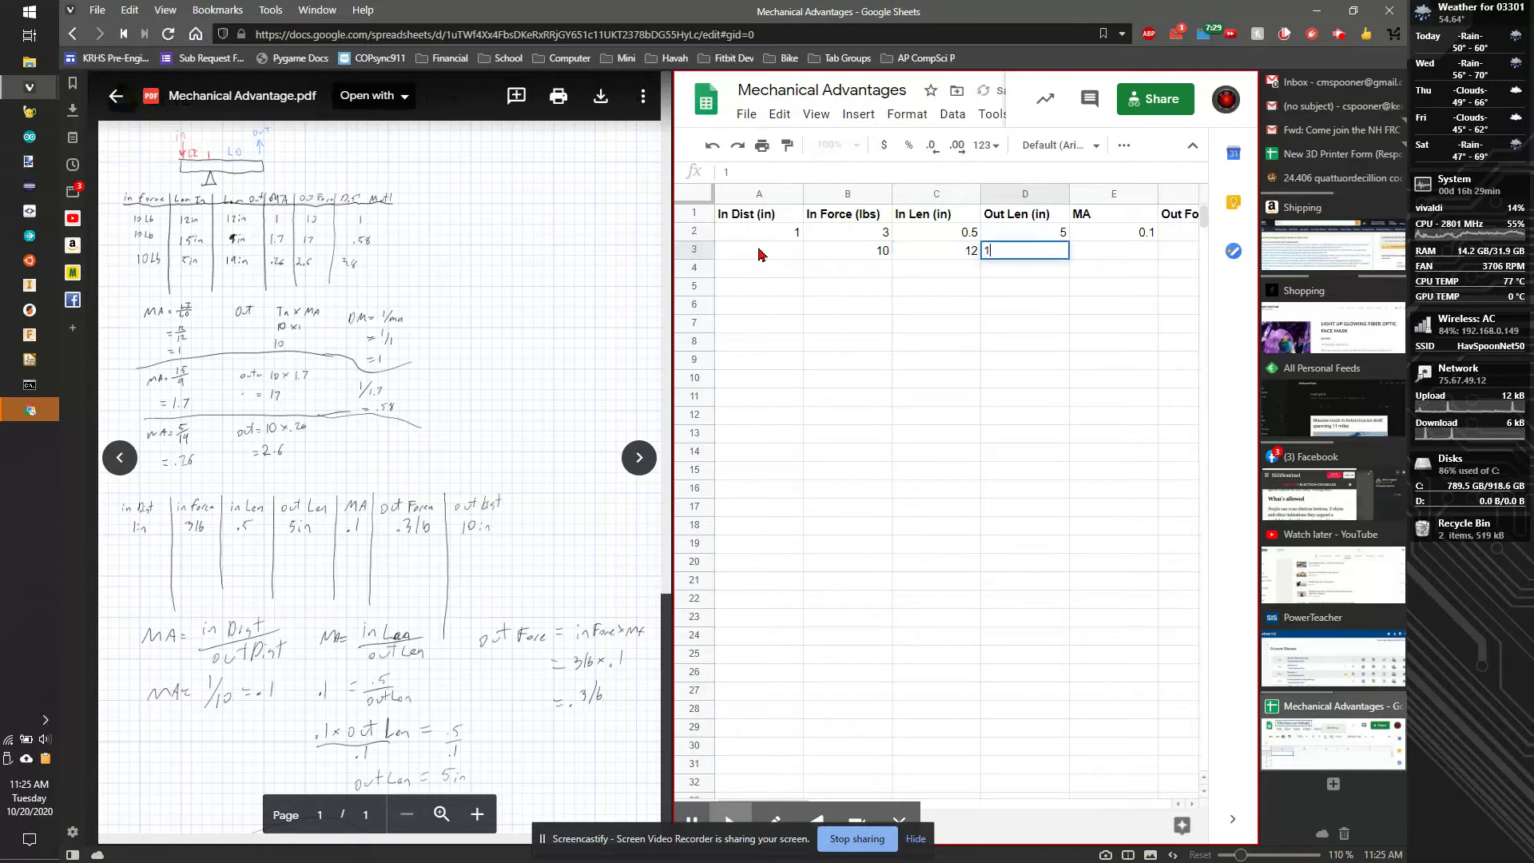
{"action": "key", "text": "Tab"}
Enter the formula =C3/D3 in MA cell E3, dividing In Len by Out Len.
{"action": "type", "text": "="}
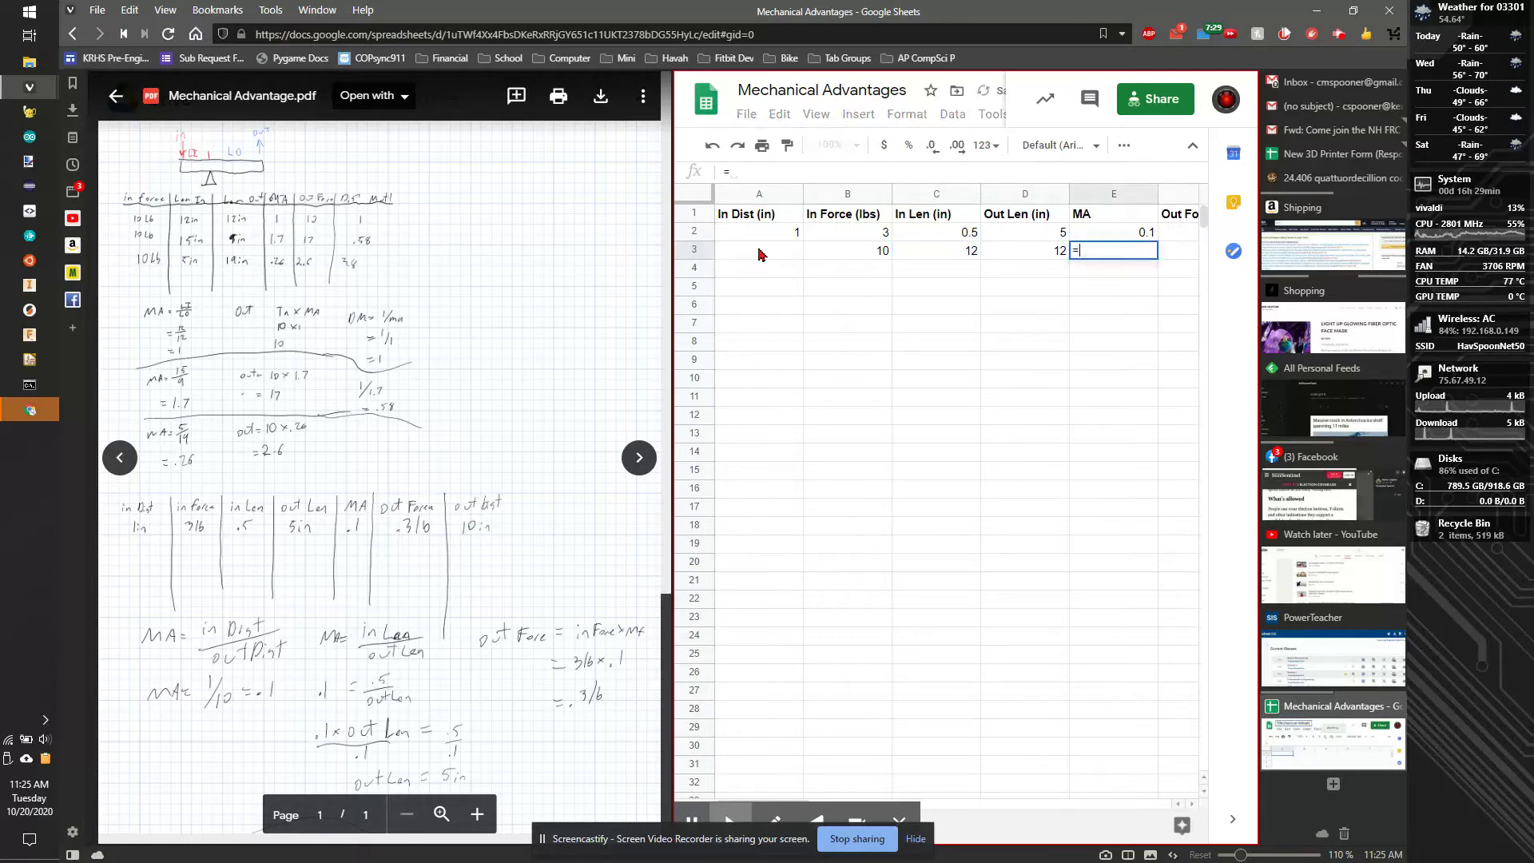
{"action": "left_click", "coordinate": [914, 254]}
{"action": "type", "text": "/"}
{"action": "left_click", "coordinate": [1014, 261]}
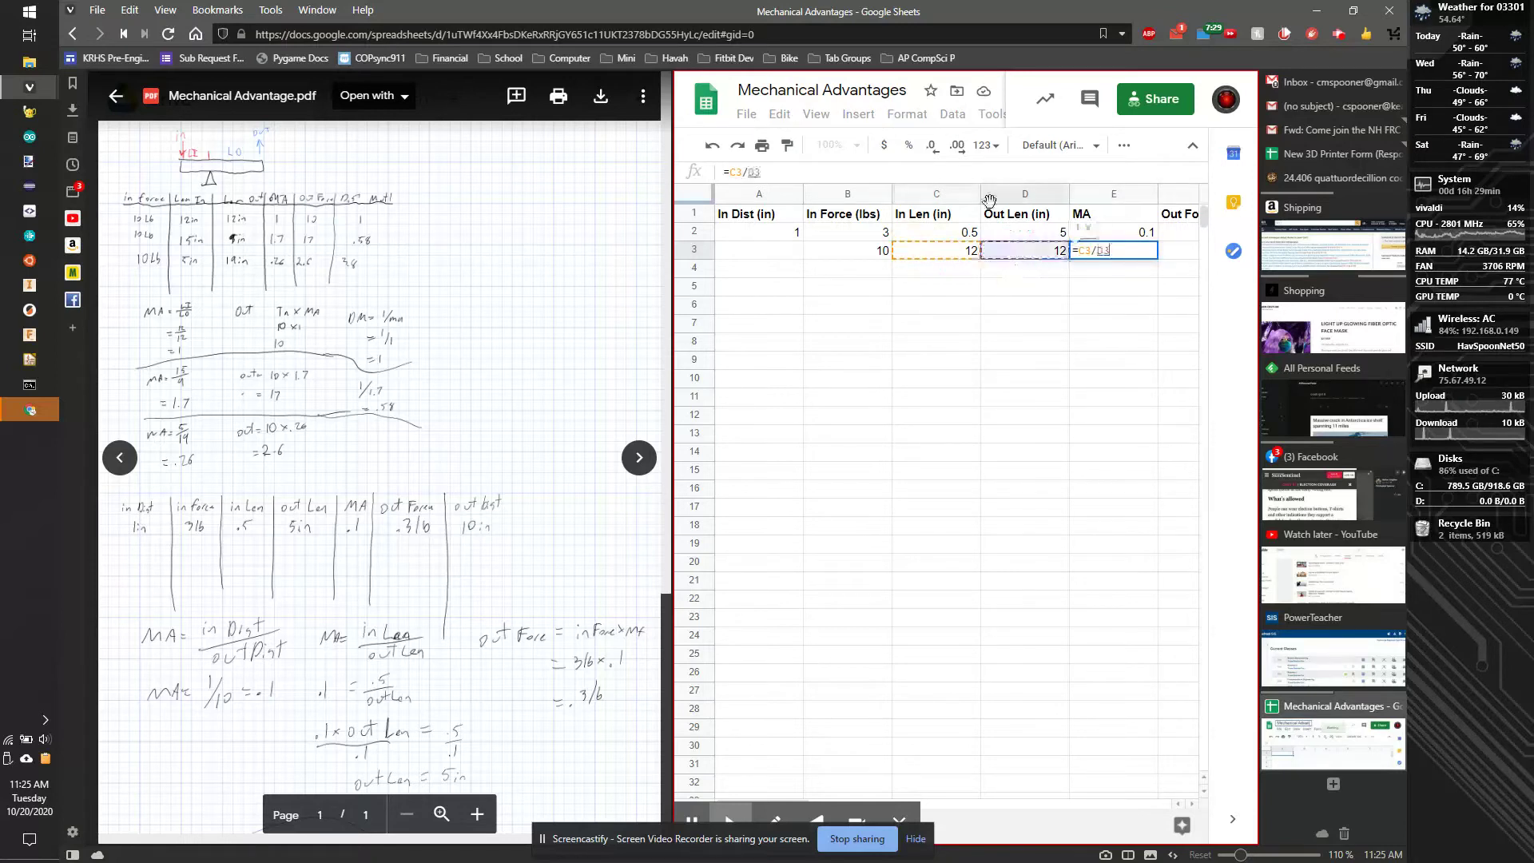
{"action": "key", "text": "Return"}
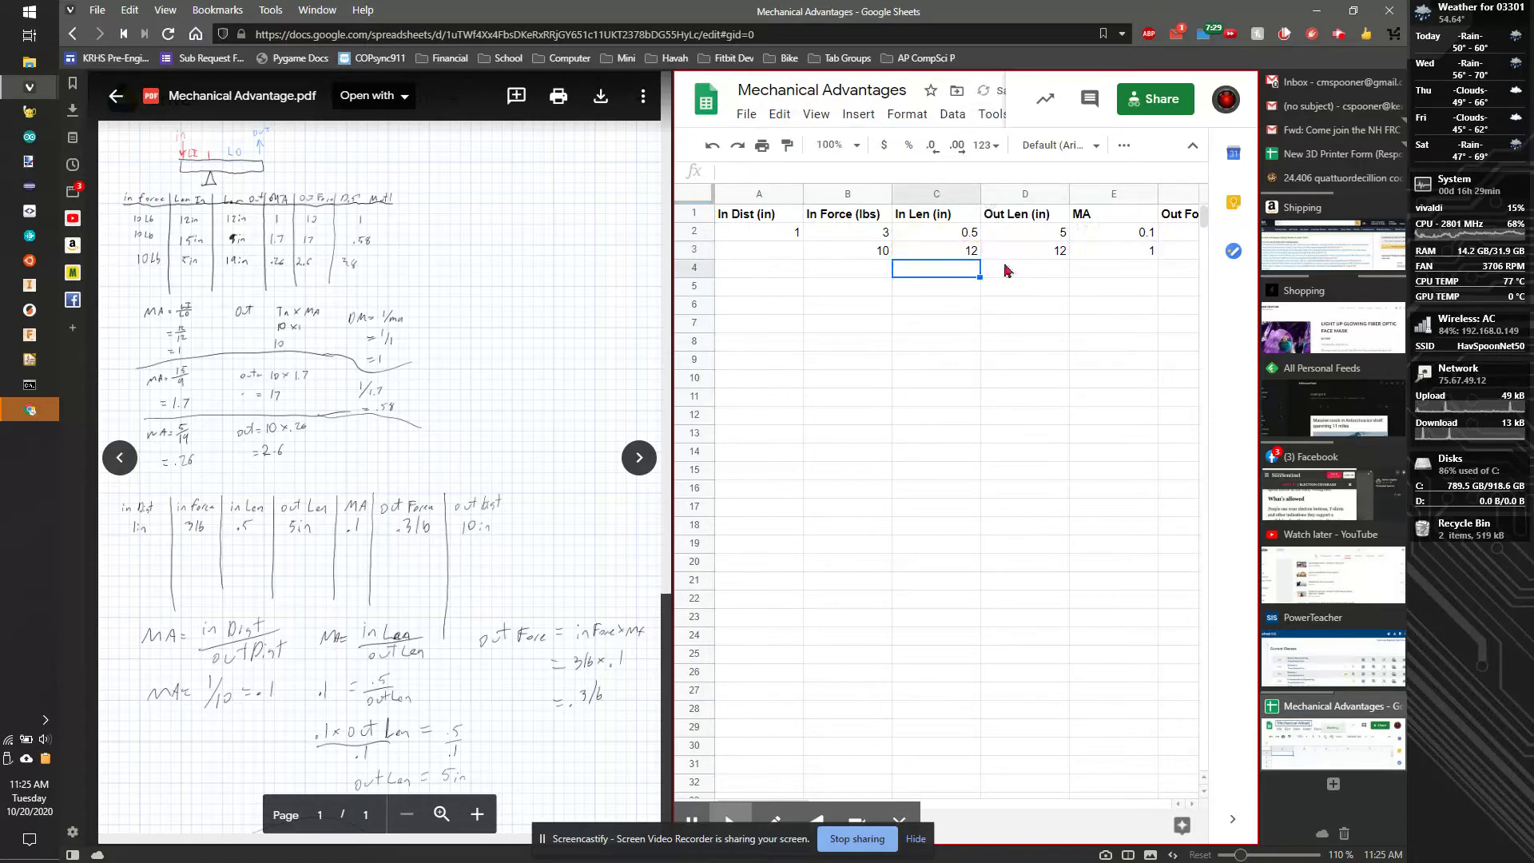
{"action": "left_click", "coordinate": [633, 301]}
{"action": "mouse_move", "coordinate": [1122, 751]}
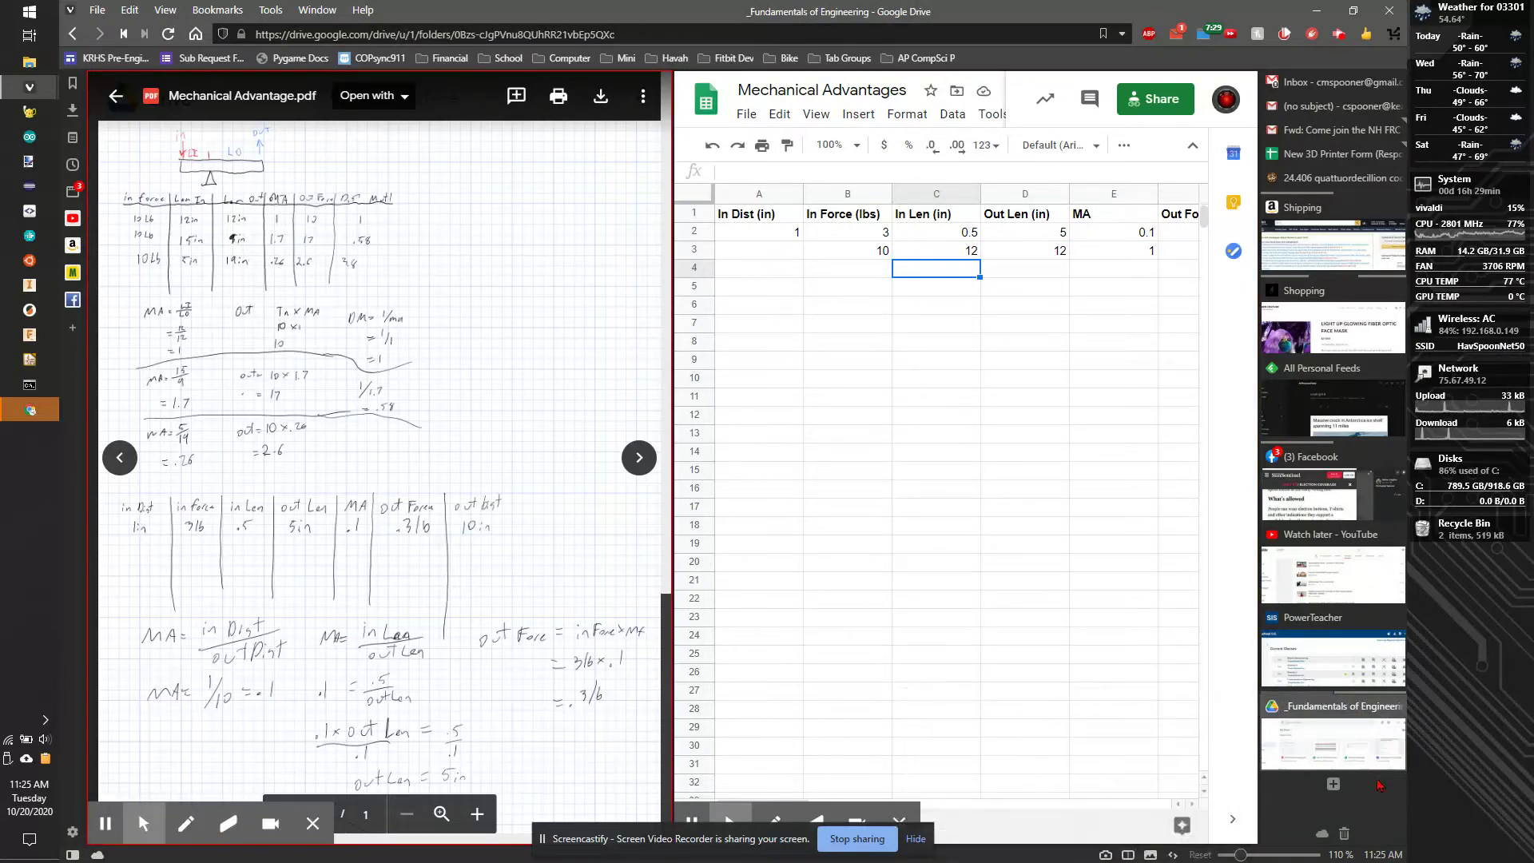
Rearrange the tiled pages so the notes PDF is stacked above the spreadsheet, showing all columns through Out Dist.
{"action": "left_click", "coordinate": [1130, 855]}
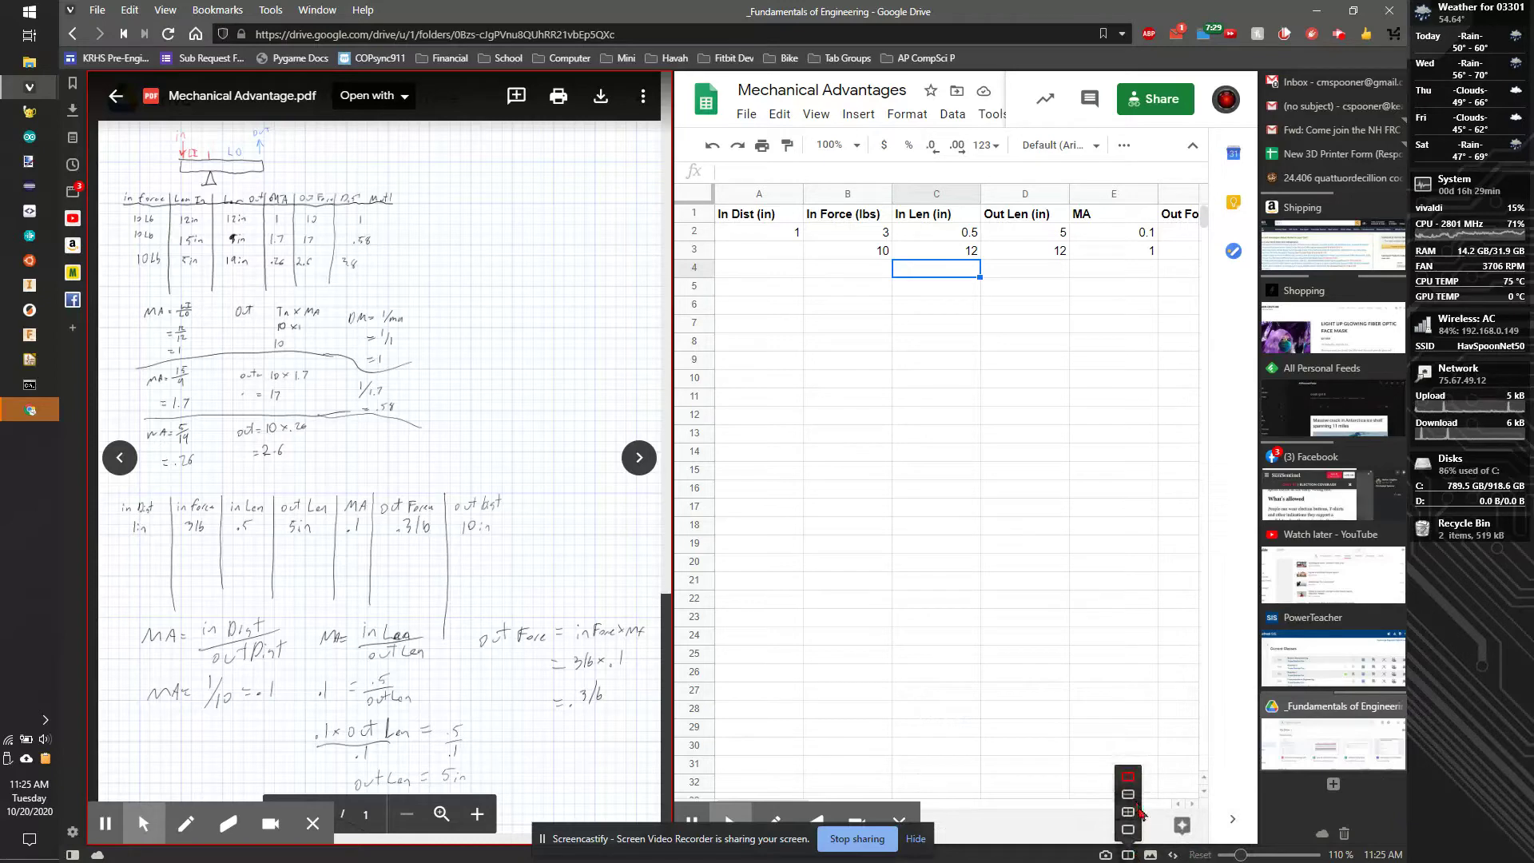
{"action": "left_click", "coordinate": [1127, 799]}
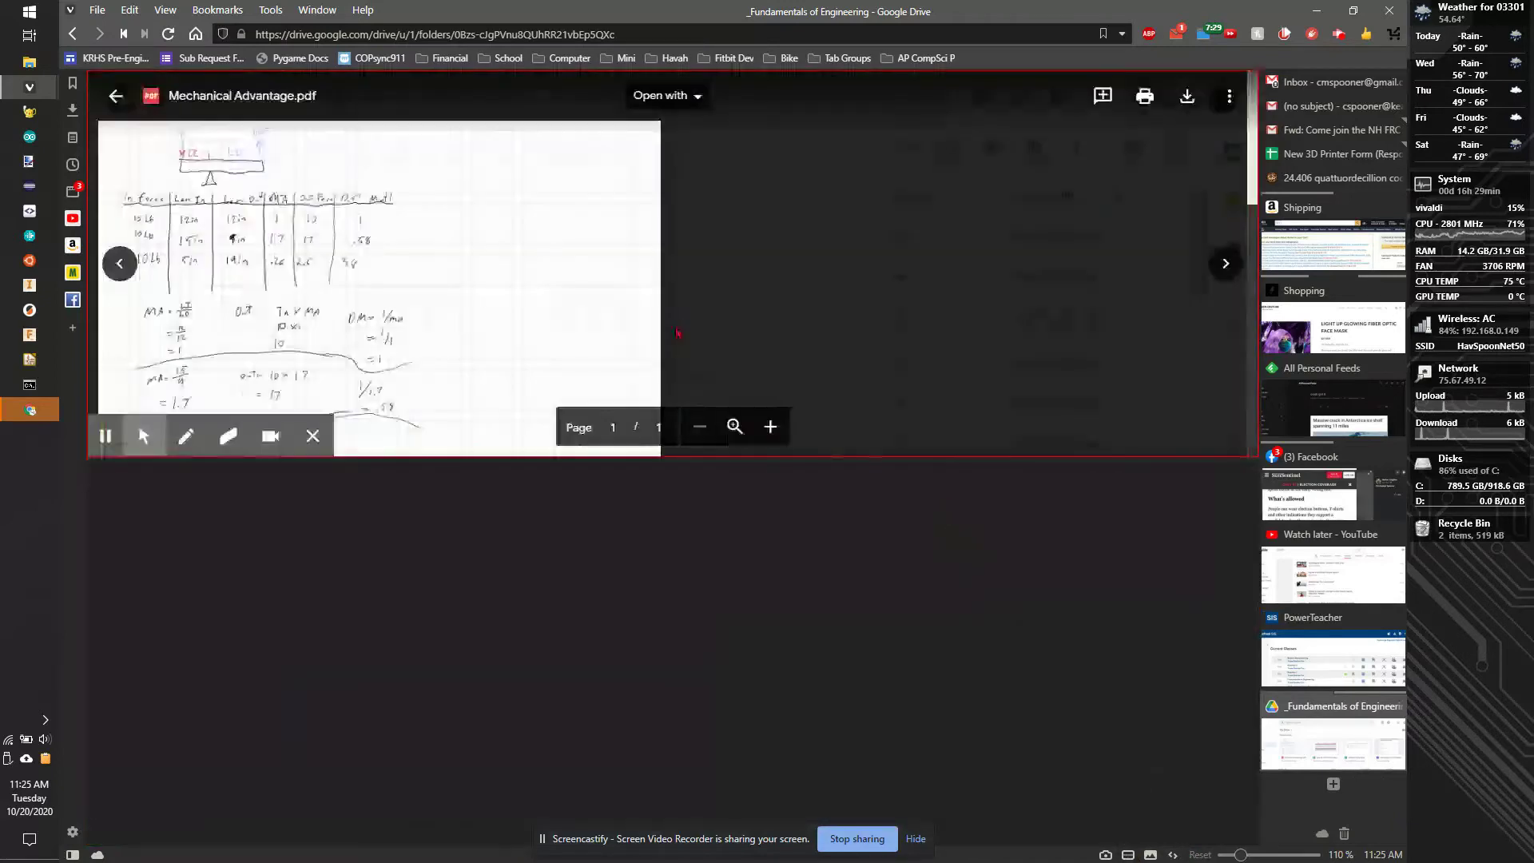
{"action": "scroll", "coordinate": [657, 678], "scroll_direction": "down", "scroll_amount": 1}
{"action": "scroll", "coordinate": [653, 660], "scroll_direction": "up", "scroll_amount": 1}
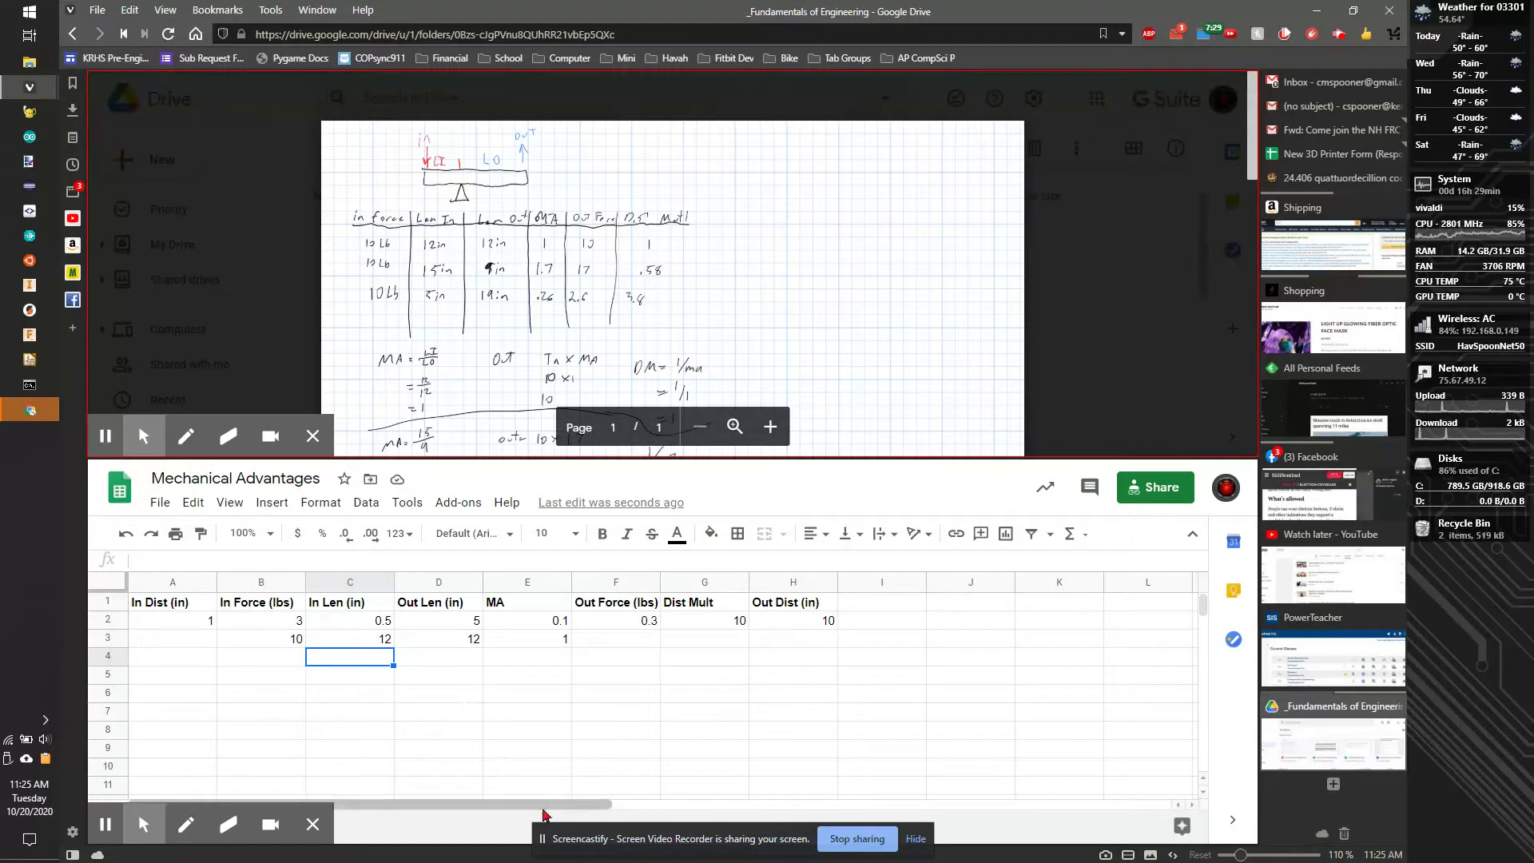
{"action": "left_click", "coordinate": [559, 818]}
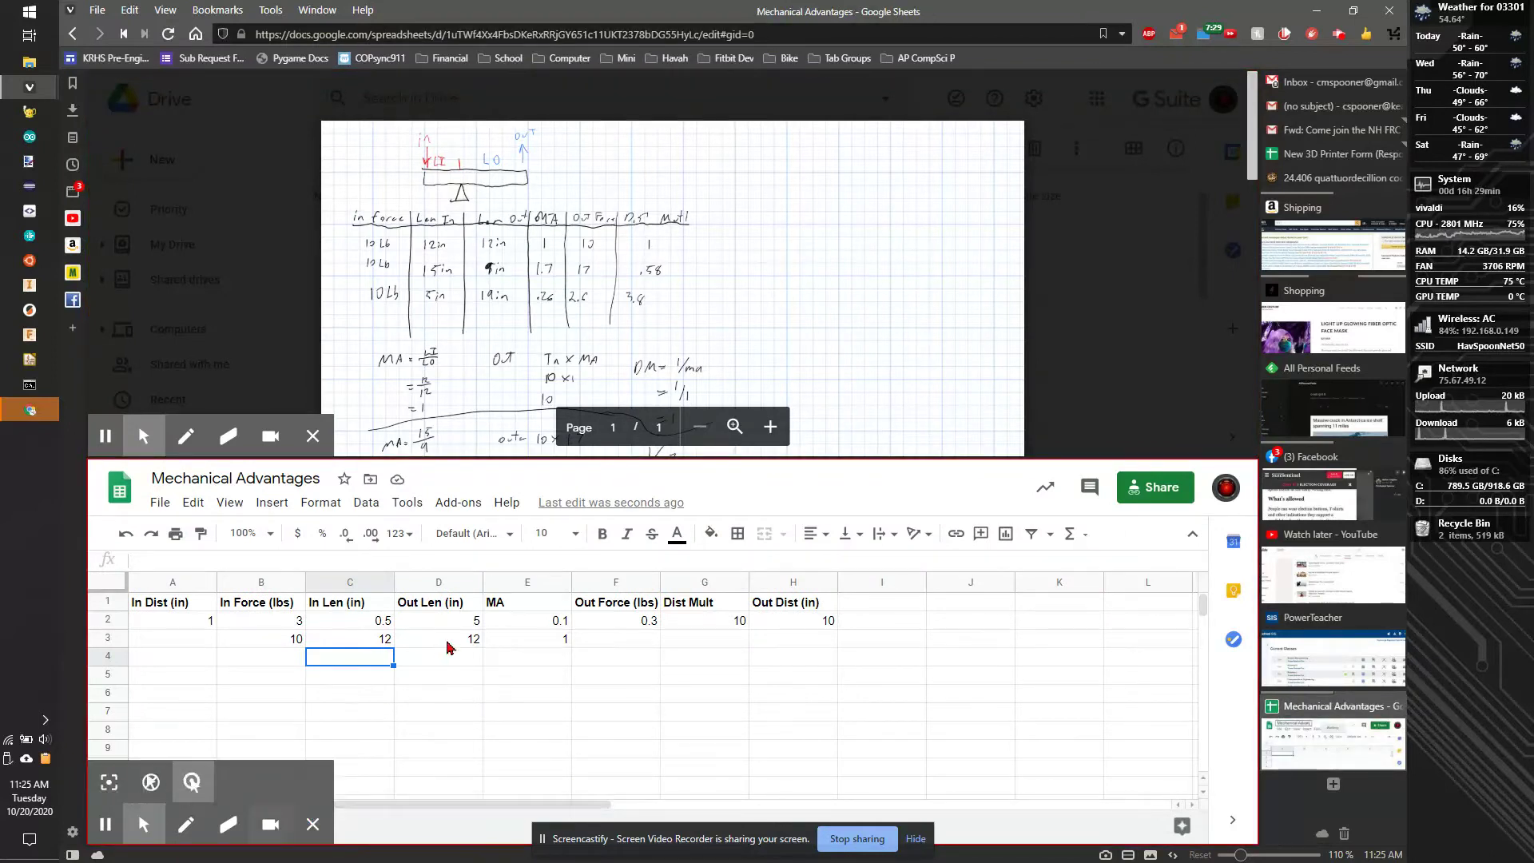
Enter the formula =E3*B3 in Out Force cell F3, multiplying MA by In Force.
{"action": "left_click", "coordinate": [607, 640]}
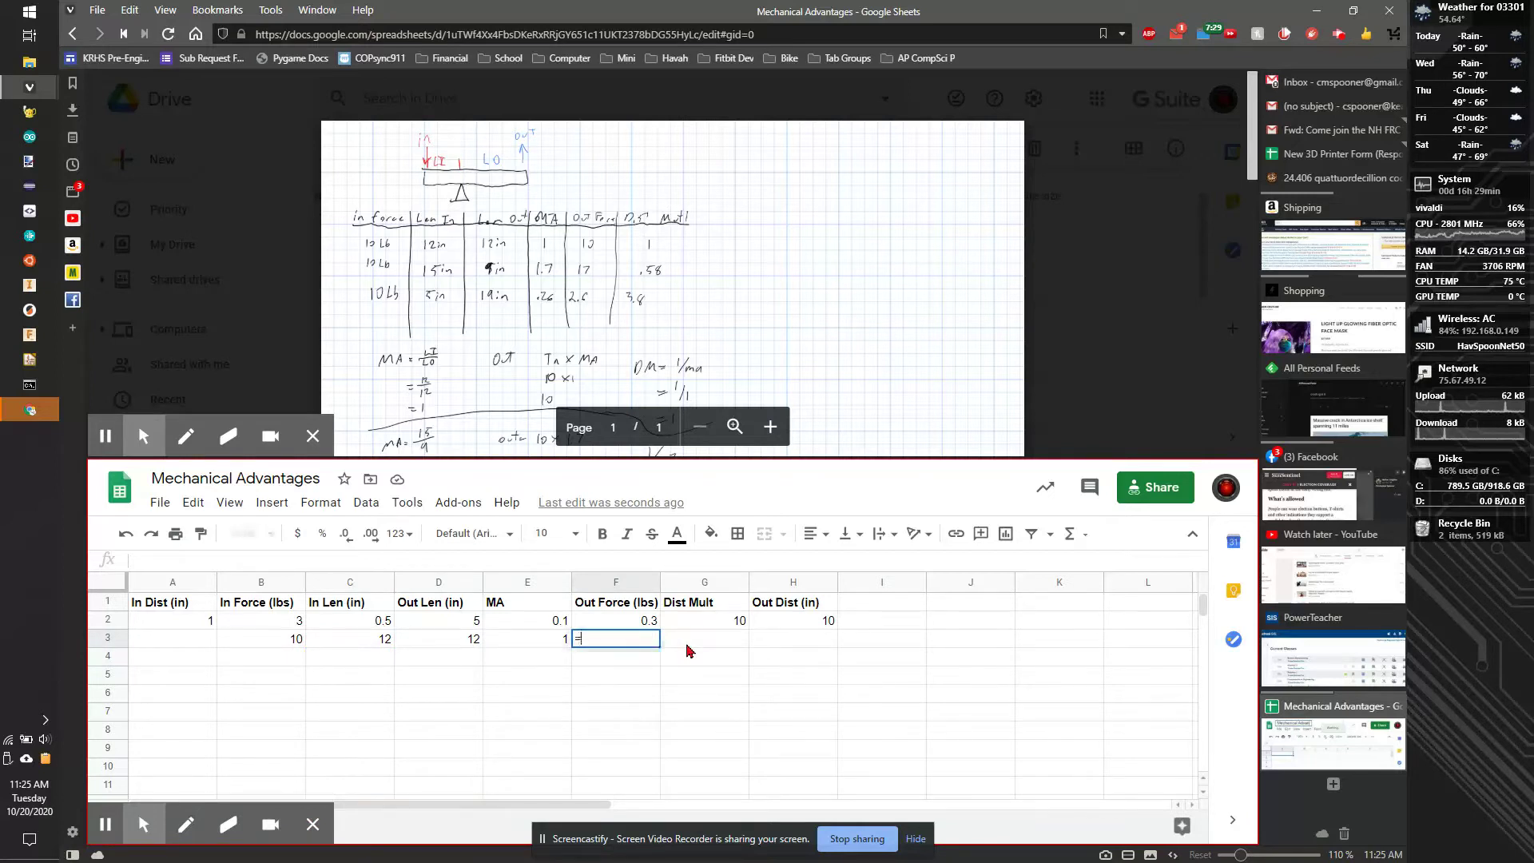
{"action": "type", "text": "="}
{"action": "left_click", "coordinate": [514, 647]}
{"action": "type", "text": "*"}
{"action": "left_click", "coordinate": [278, 657]}
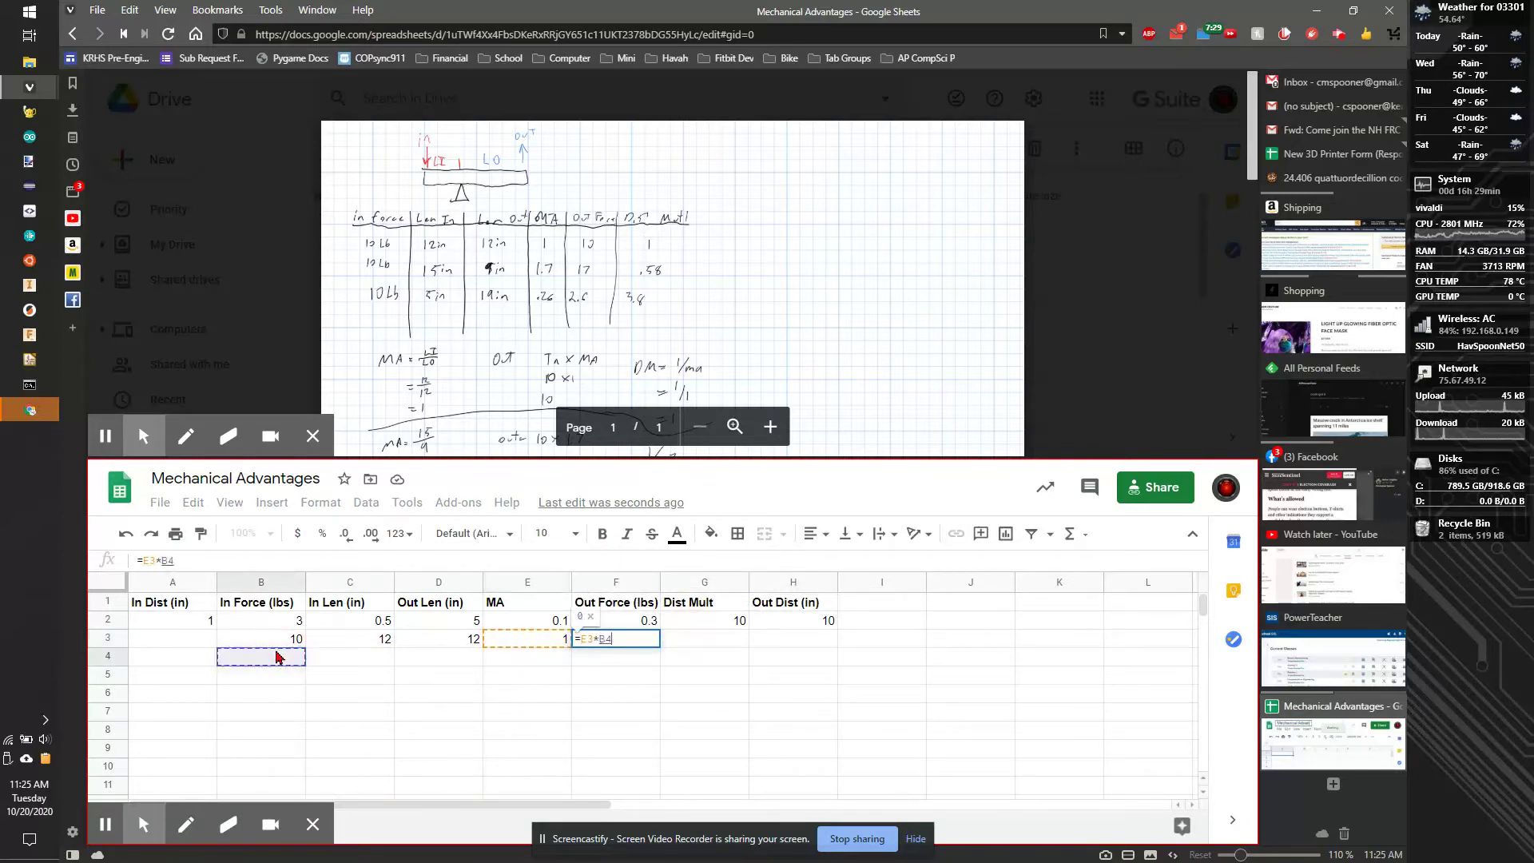
{"action": "left_click", "coordinate": [290, 640]}
{"action": "key", "text": "Return"}
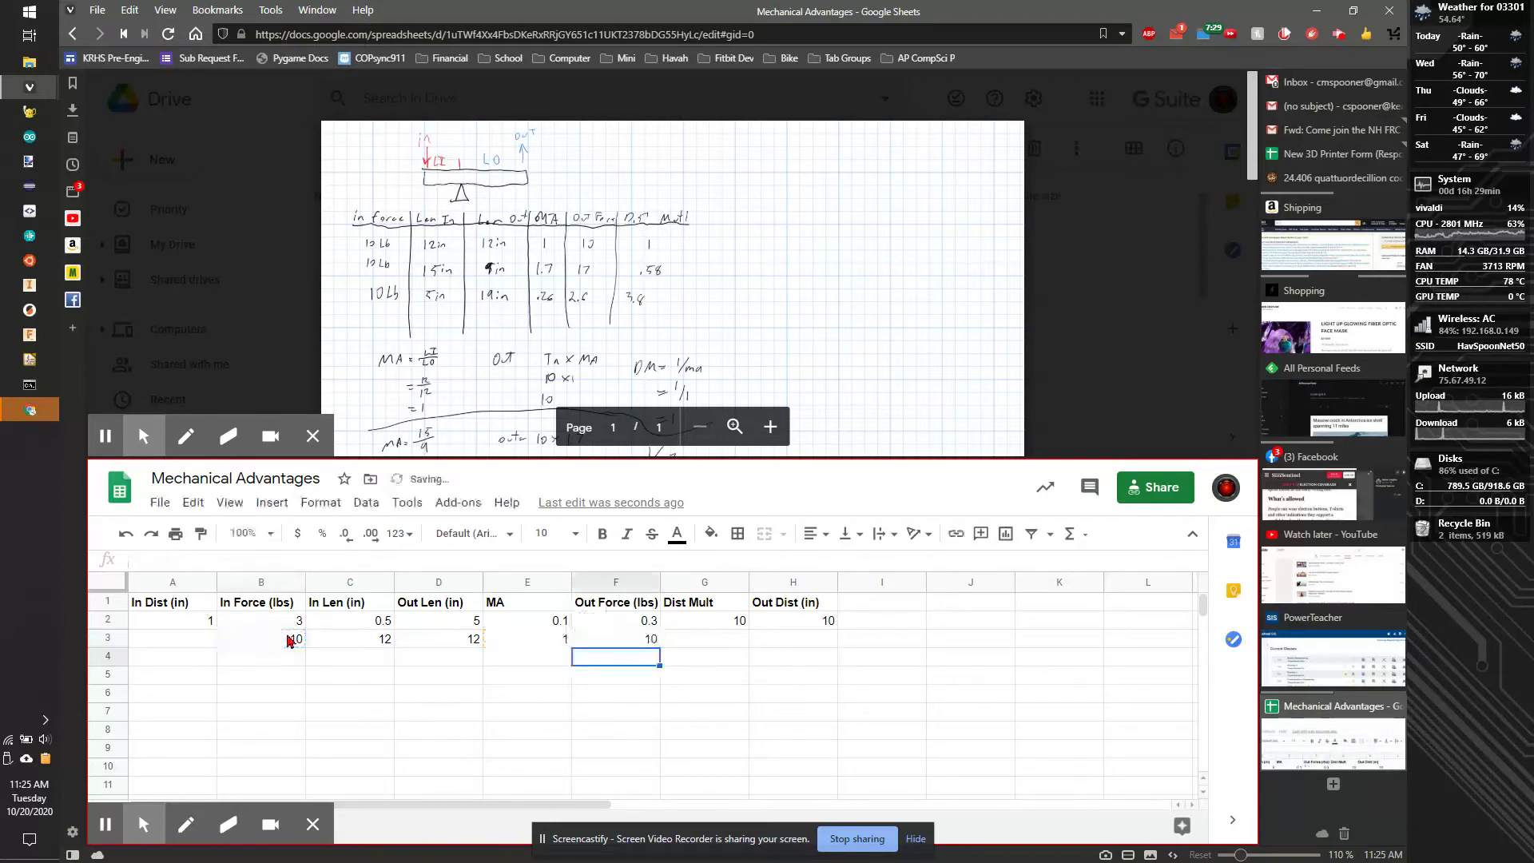
Try the formula =1/F3 in Dist Mult cell G3, dividing 1 by Out Force.
{"action": "left_click", "coordinate": [706, 647]}
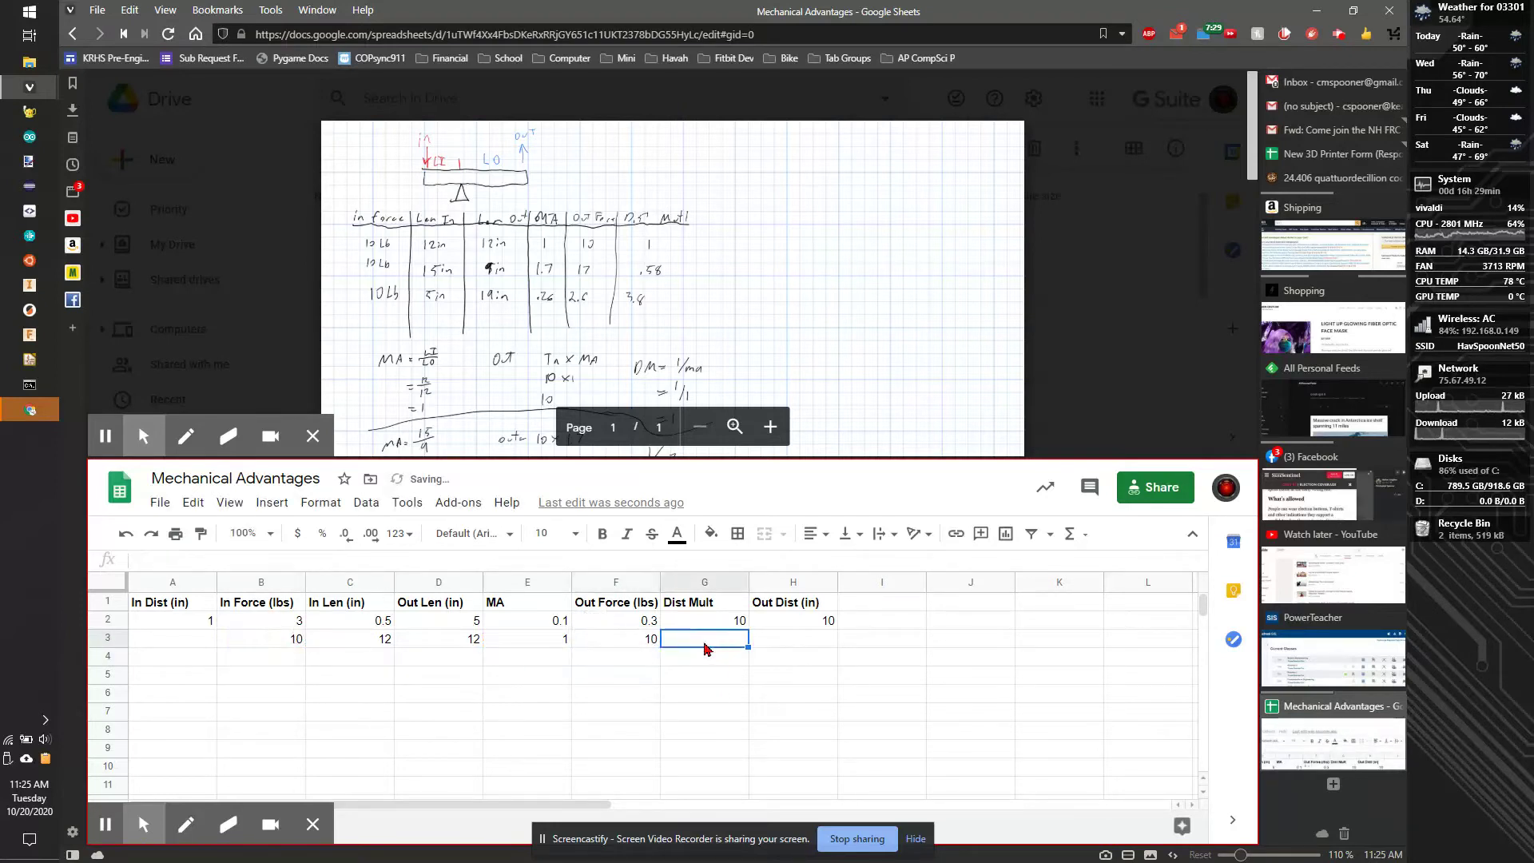
{"action": "type", "text": "="}
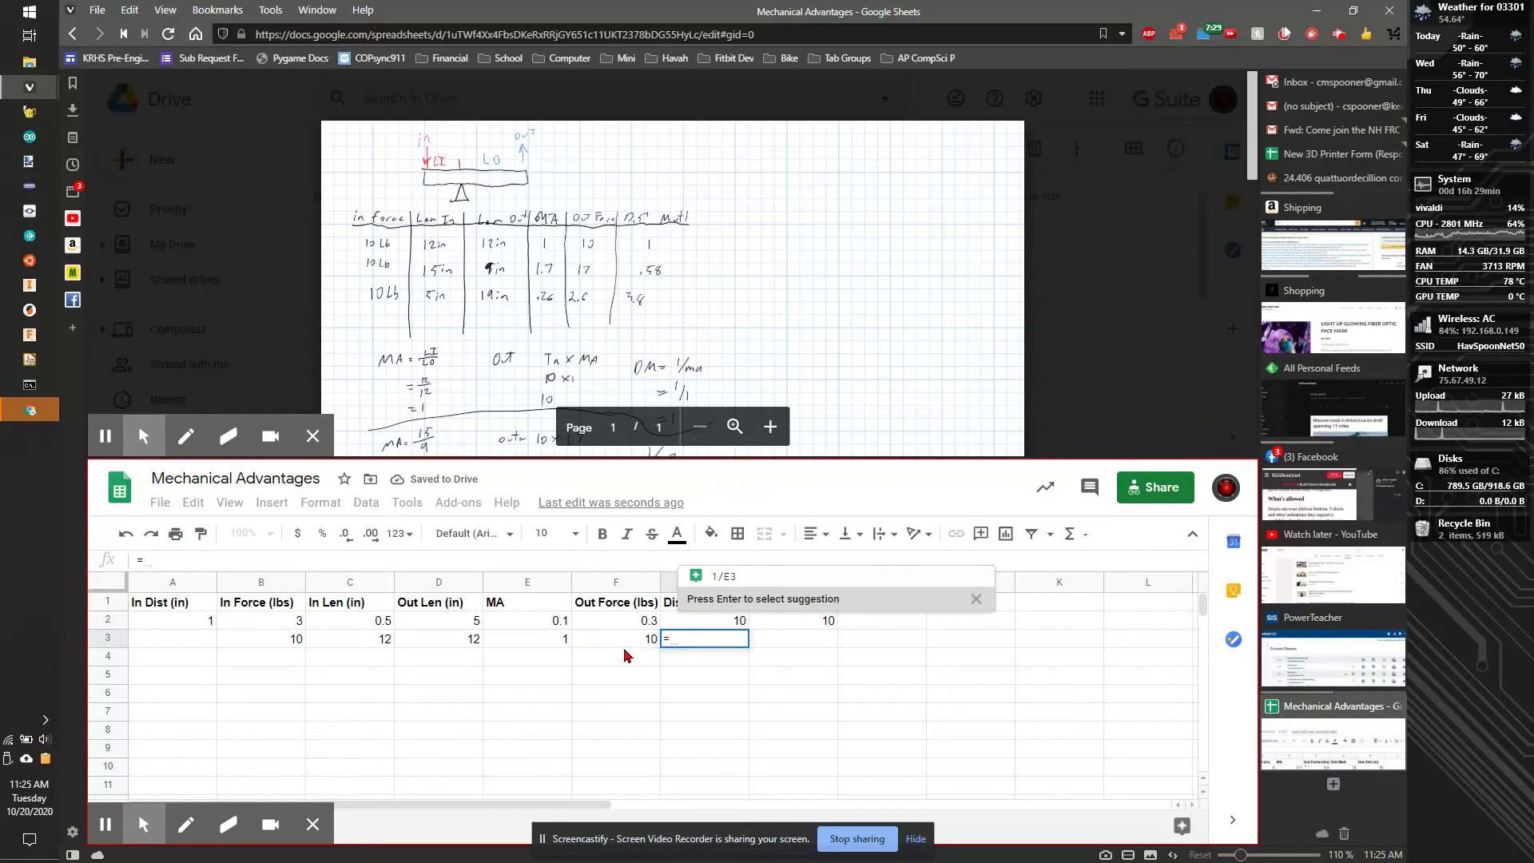
{"action": "type", "text": "1/"}
{"action": "left_click", "coordinate": [630, 641]}
{"action": "key", "text": "Return"}
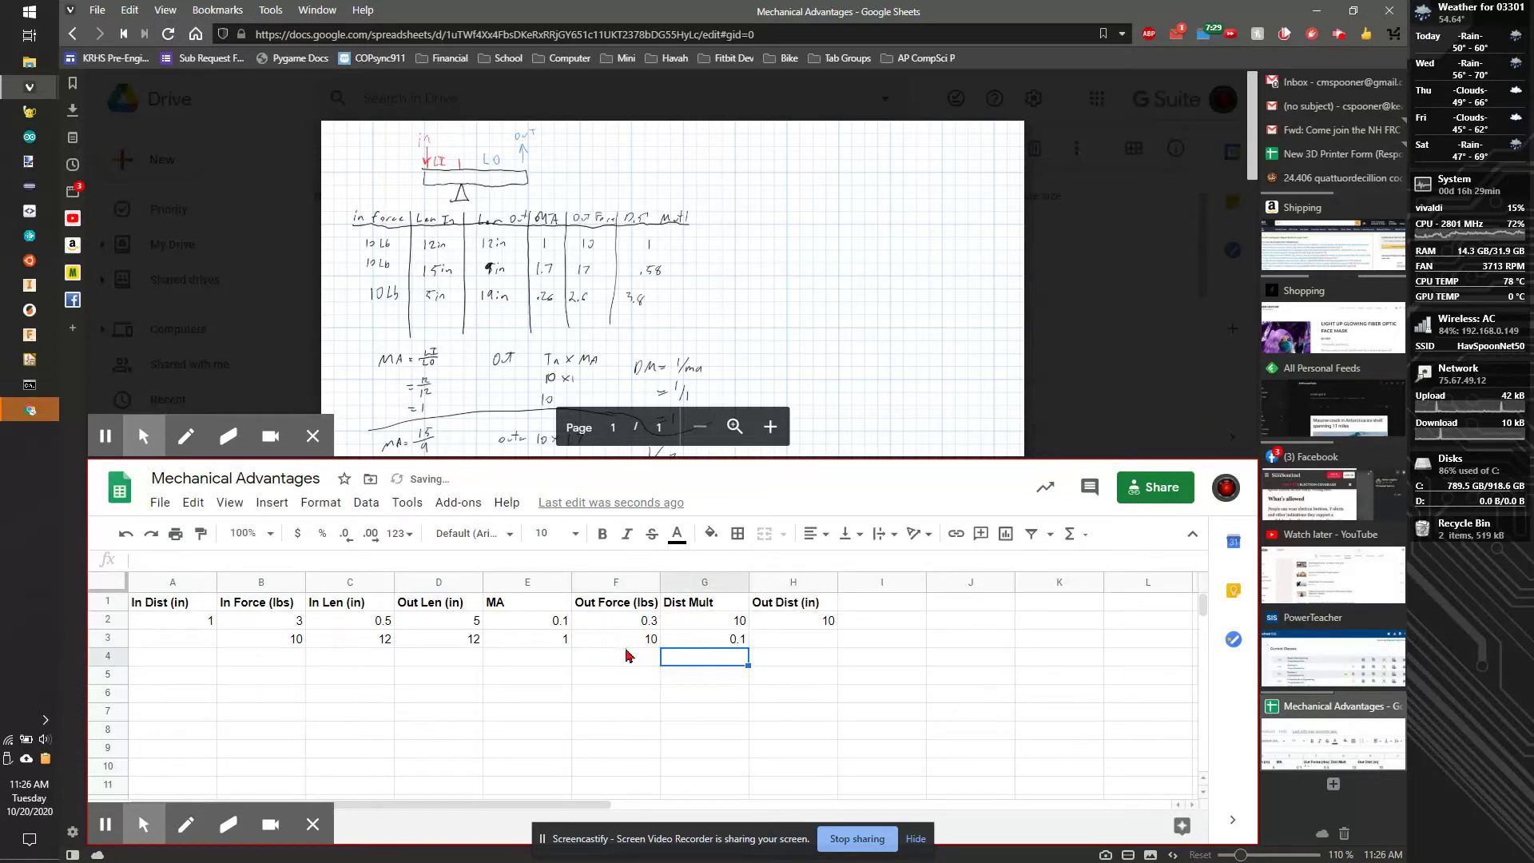
Replace the formula in Dist Mult cell G3 with =1/E3, dividing 1 by MA.
{"action": "left_click", "coordinate": [673, 638]}
{"action": "type", "text": "="}
{"action": "left_click_drag", "start_coordinate": [548, 621], "coordinate": [557, 649]}
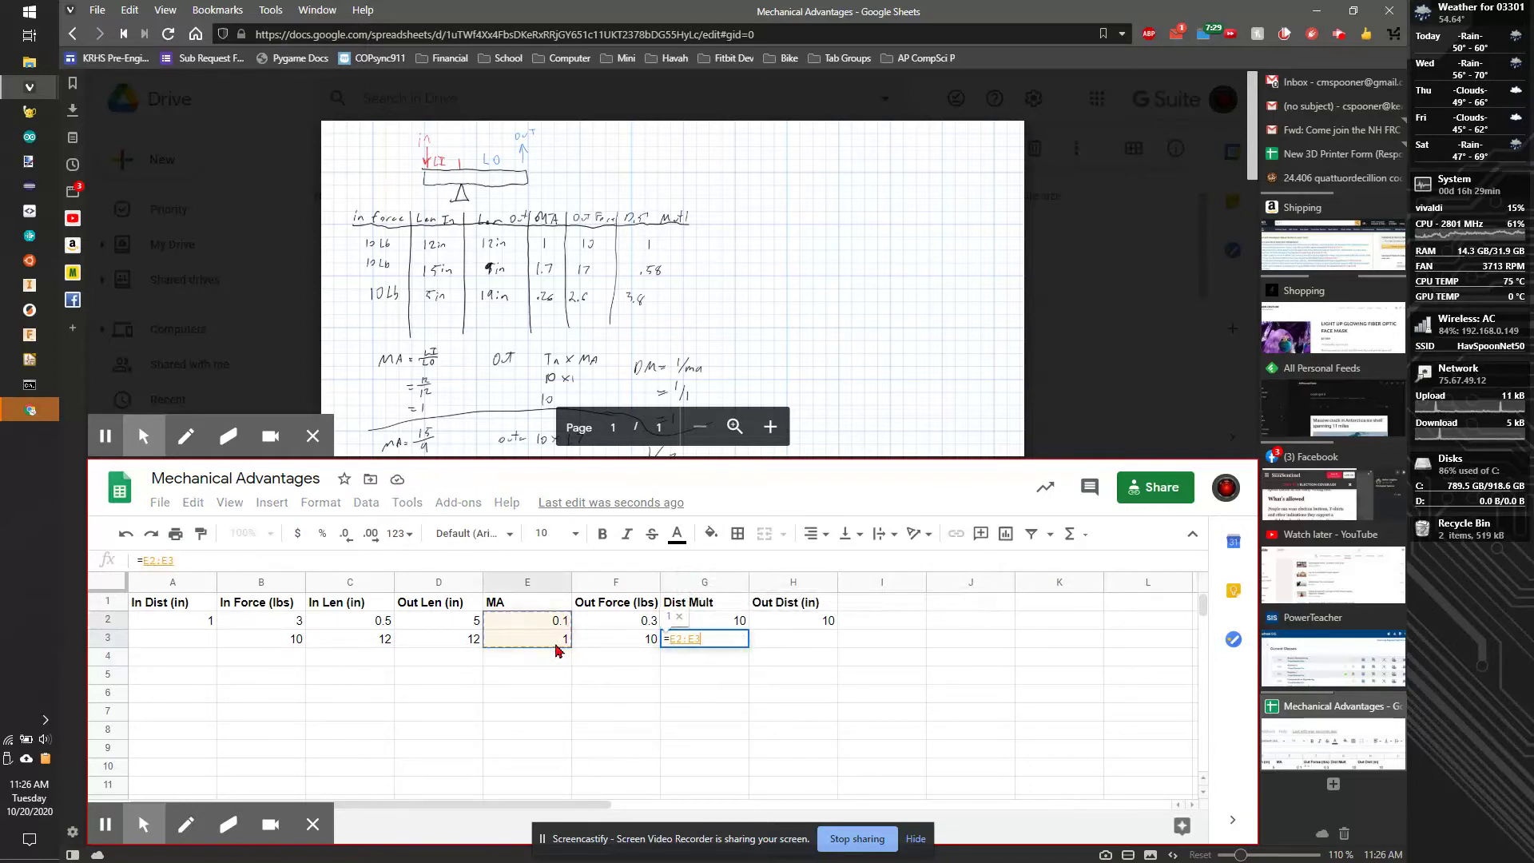
{"action": "left_click", "coordinate": [641, 658]}
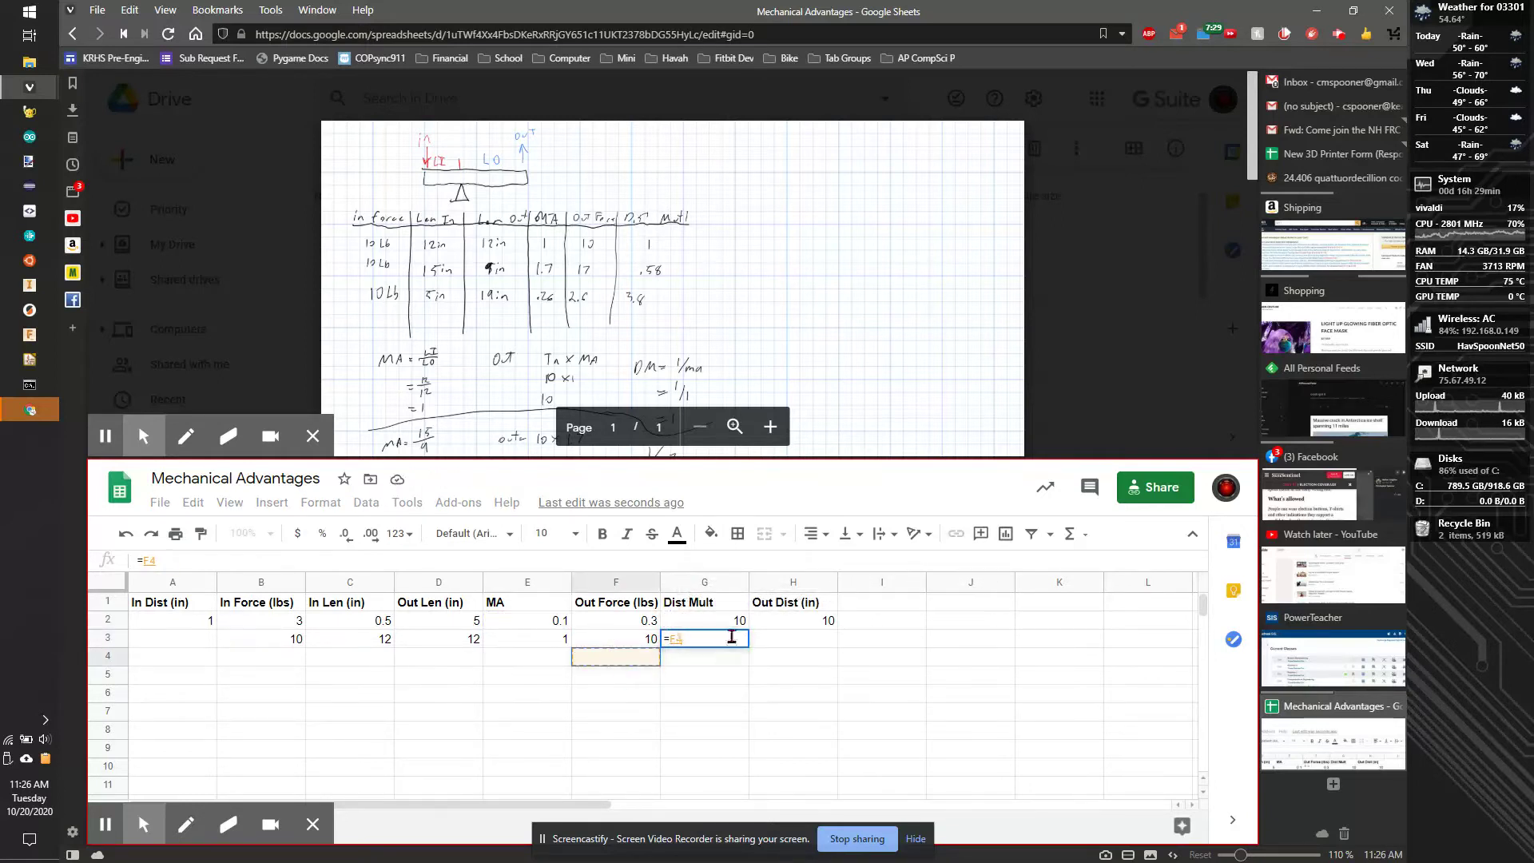
{"action": "key", "text": "BackSpace"}
{"action": "key", "text": "BackSpace"}
{"action": "type", "text": "1/"}
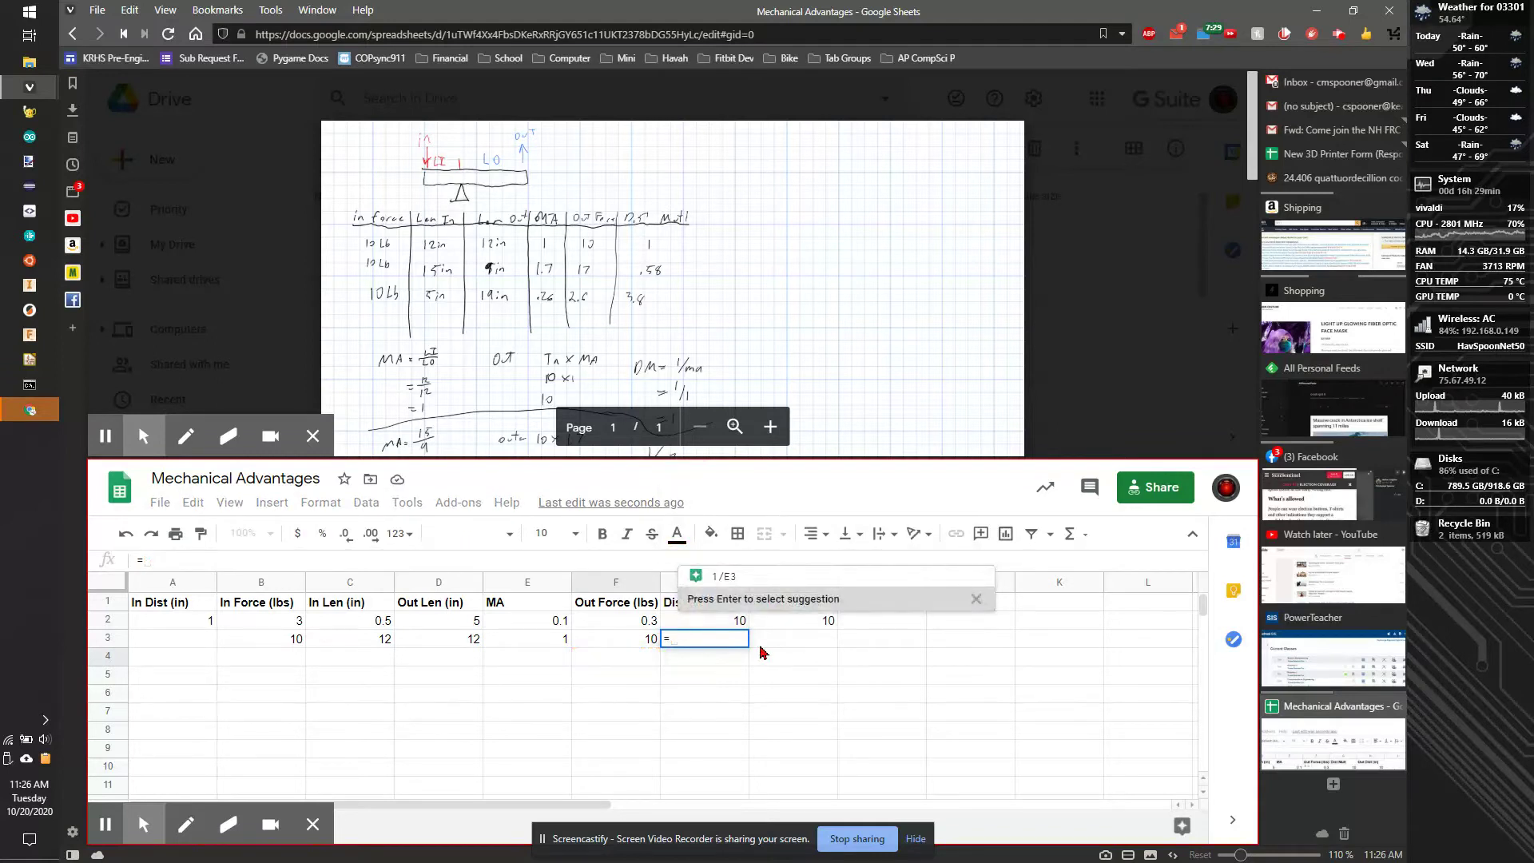
{"action": "left_click", "coordinate": [497, 641]}
{"action": "key", "text": "Return"}
Enter an In Dist of 12 in cell A3.
{"action": "left_click", "coordinate": [787, 640]}
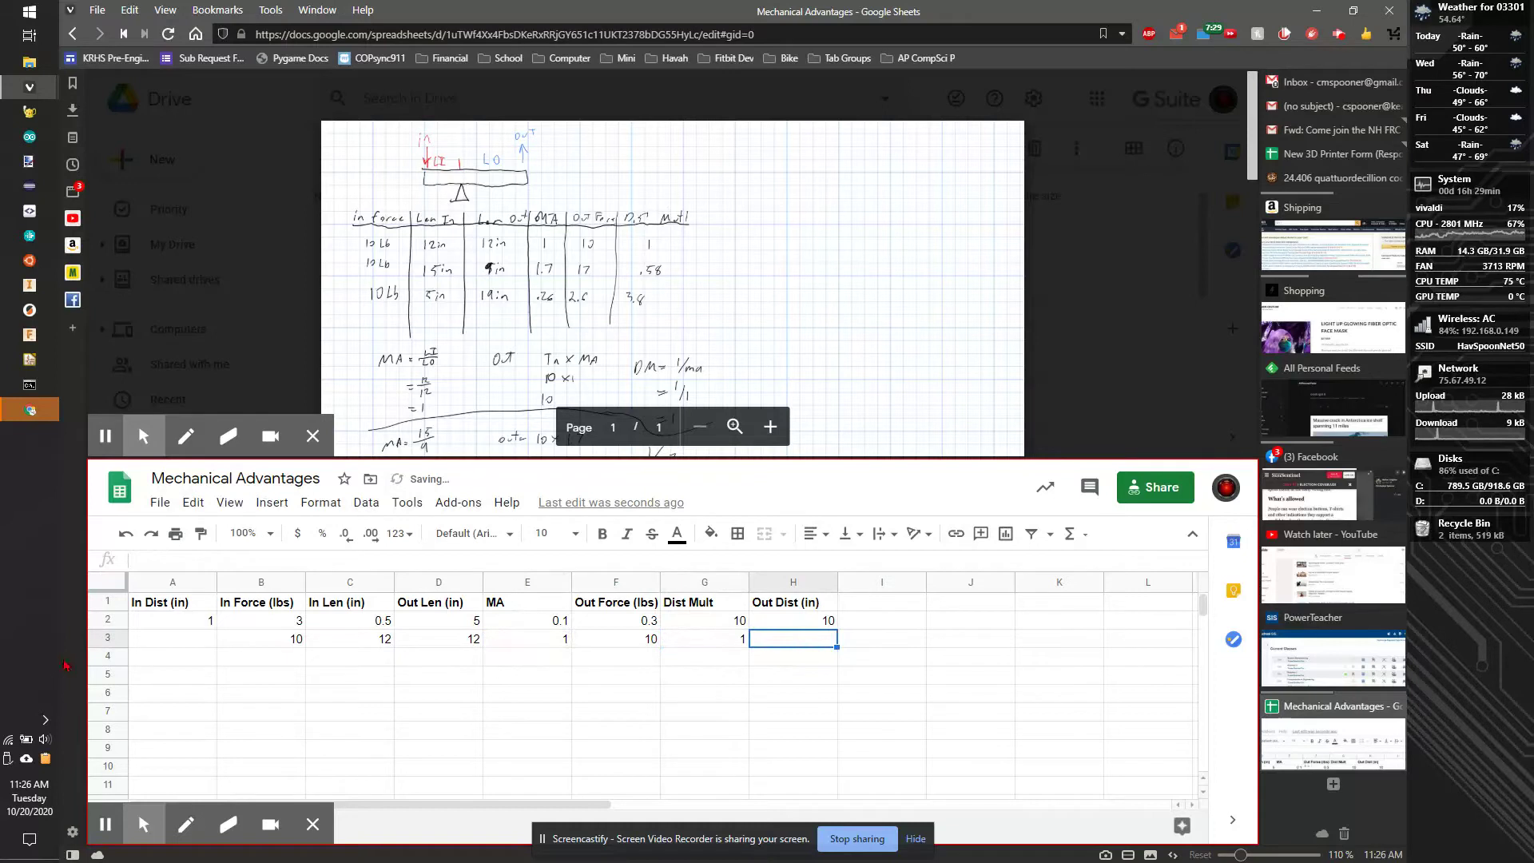
{"action": "left_click", "coordinate": [197, 644]}
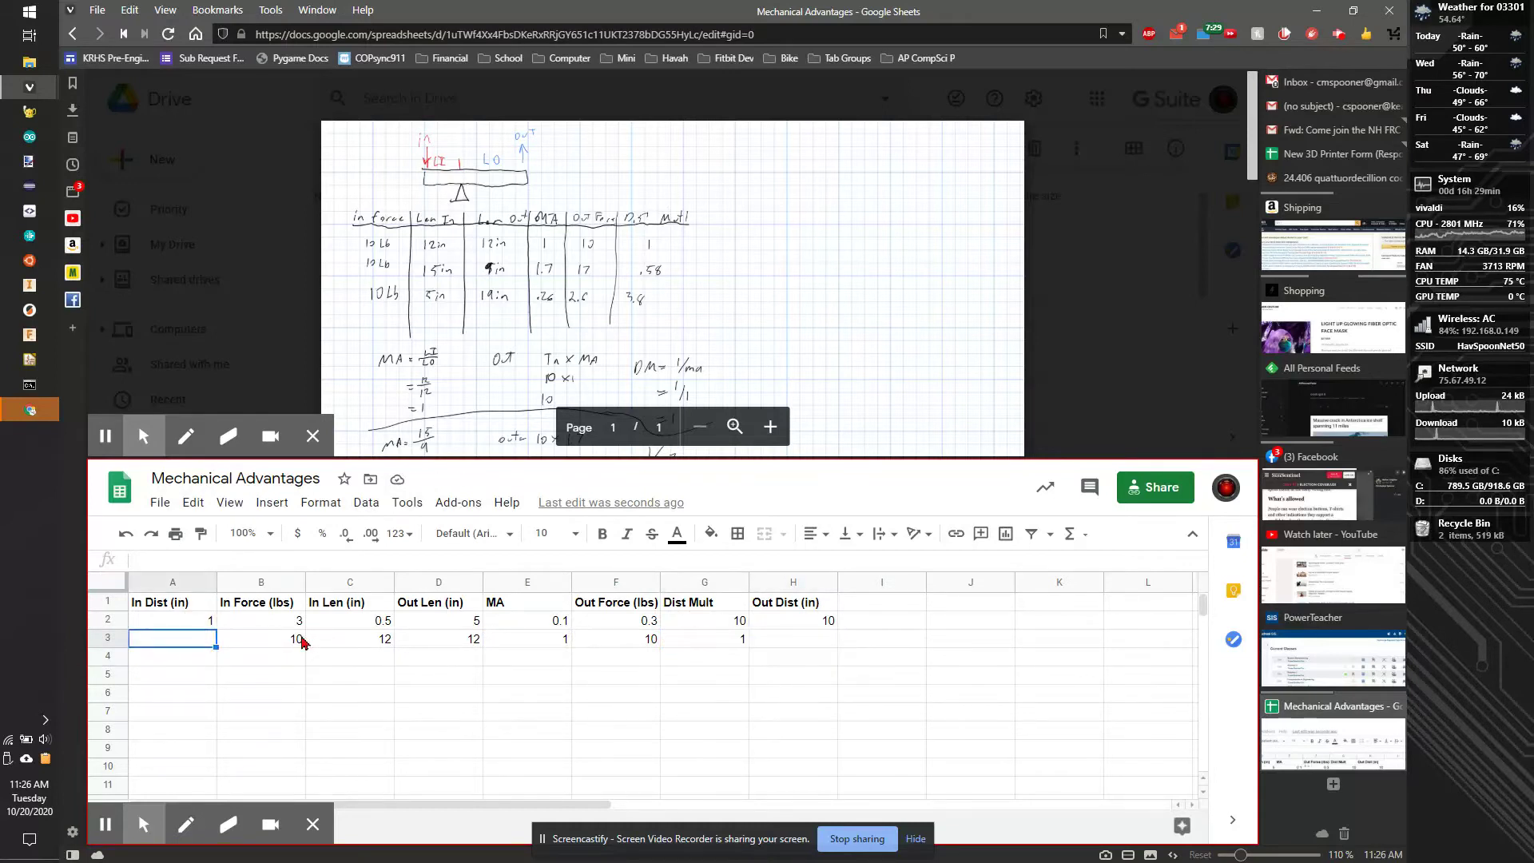
{"action": "type", "text": "12"}
{"action": "key", "text": "Tab"}
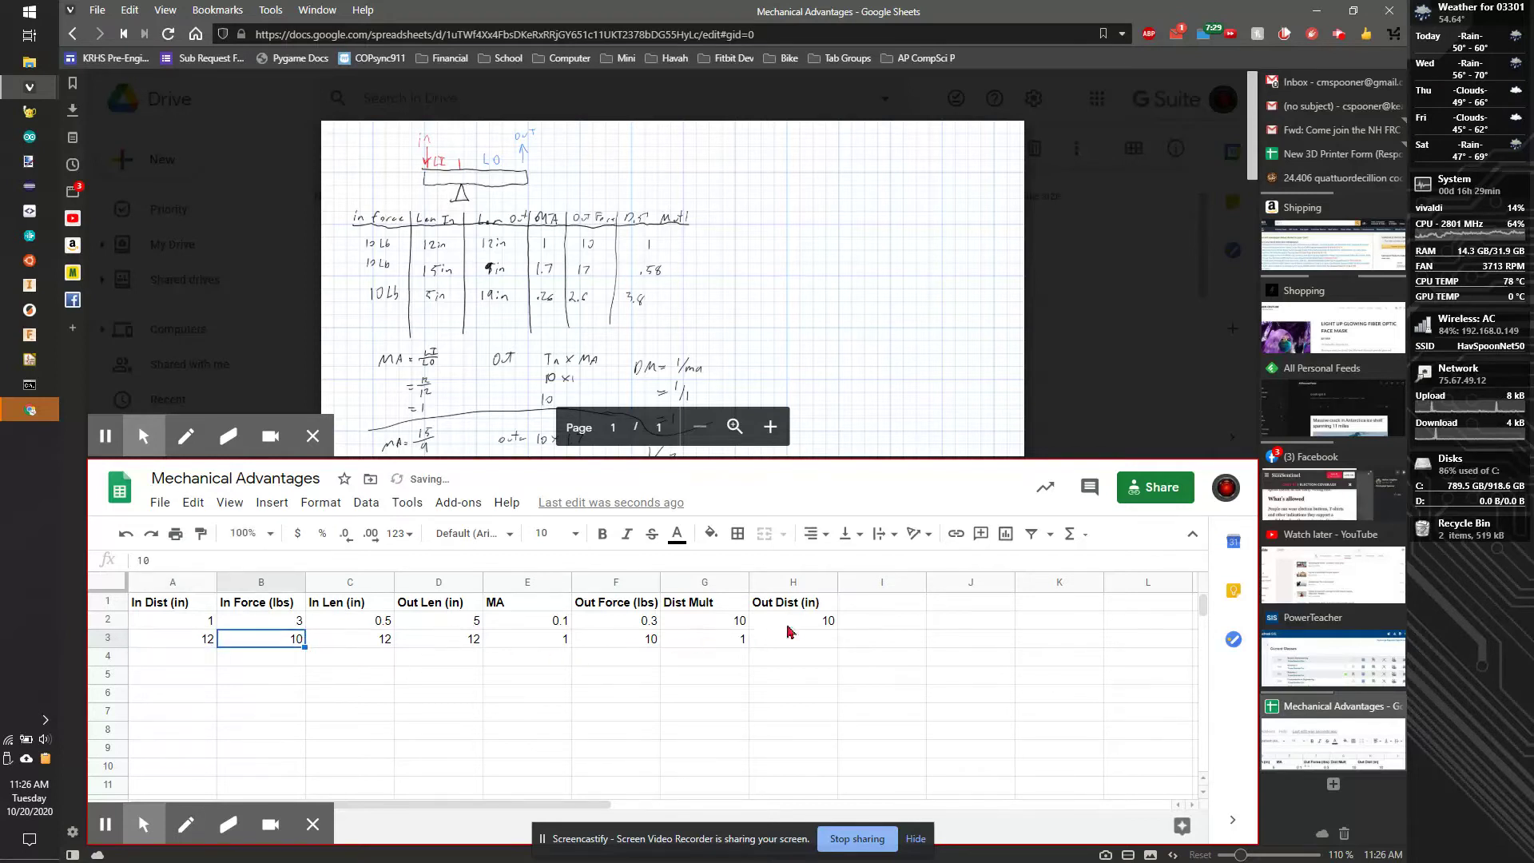
Enter the formula =A3*G3 in Out Dist cell H3, multiplying In Dist by Dist Mult.
{"action": "left_click", "coordinate": [803, 640]}
{"action": "type", "text": "="}
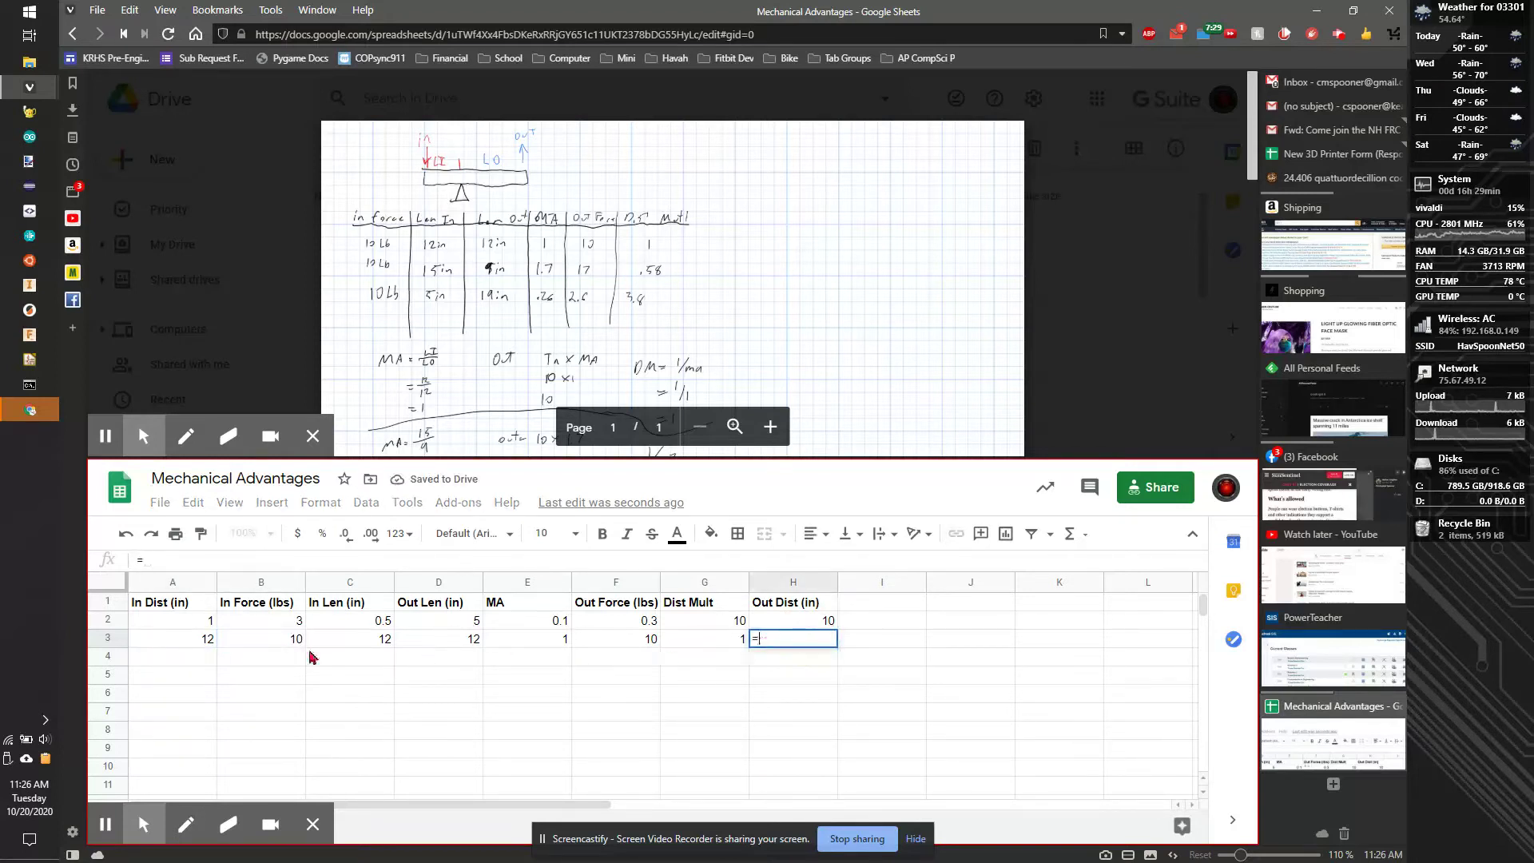
{"action": "left_click", "coordinate": [188, 643]}
{"action": "type", "text": "*"}
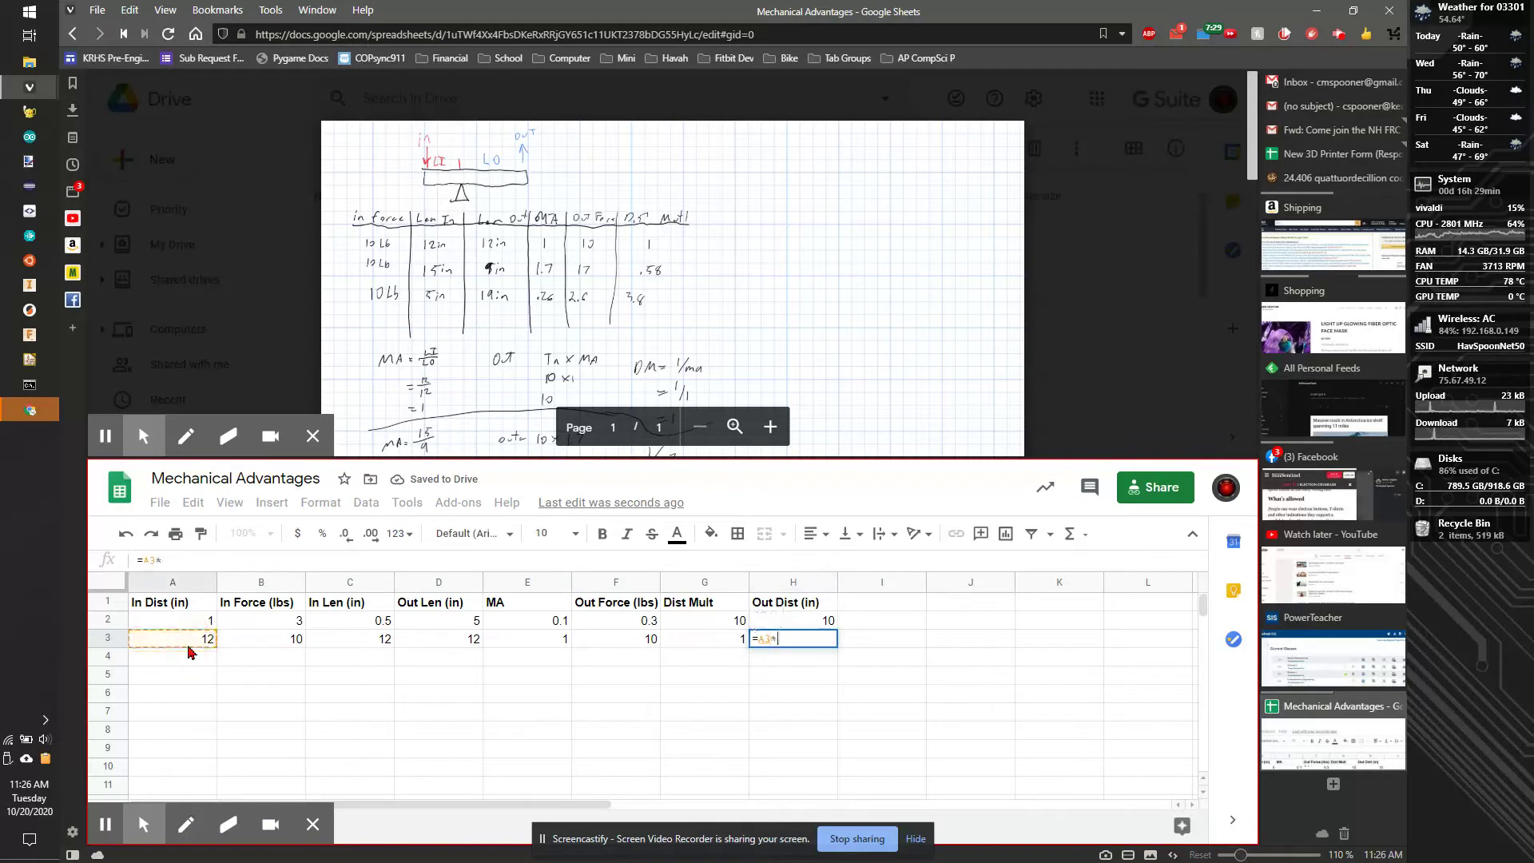
{"action": "left_click", "coordinate": [655, 640]}
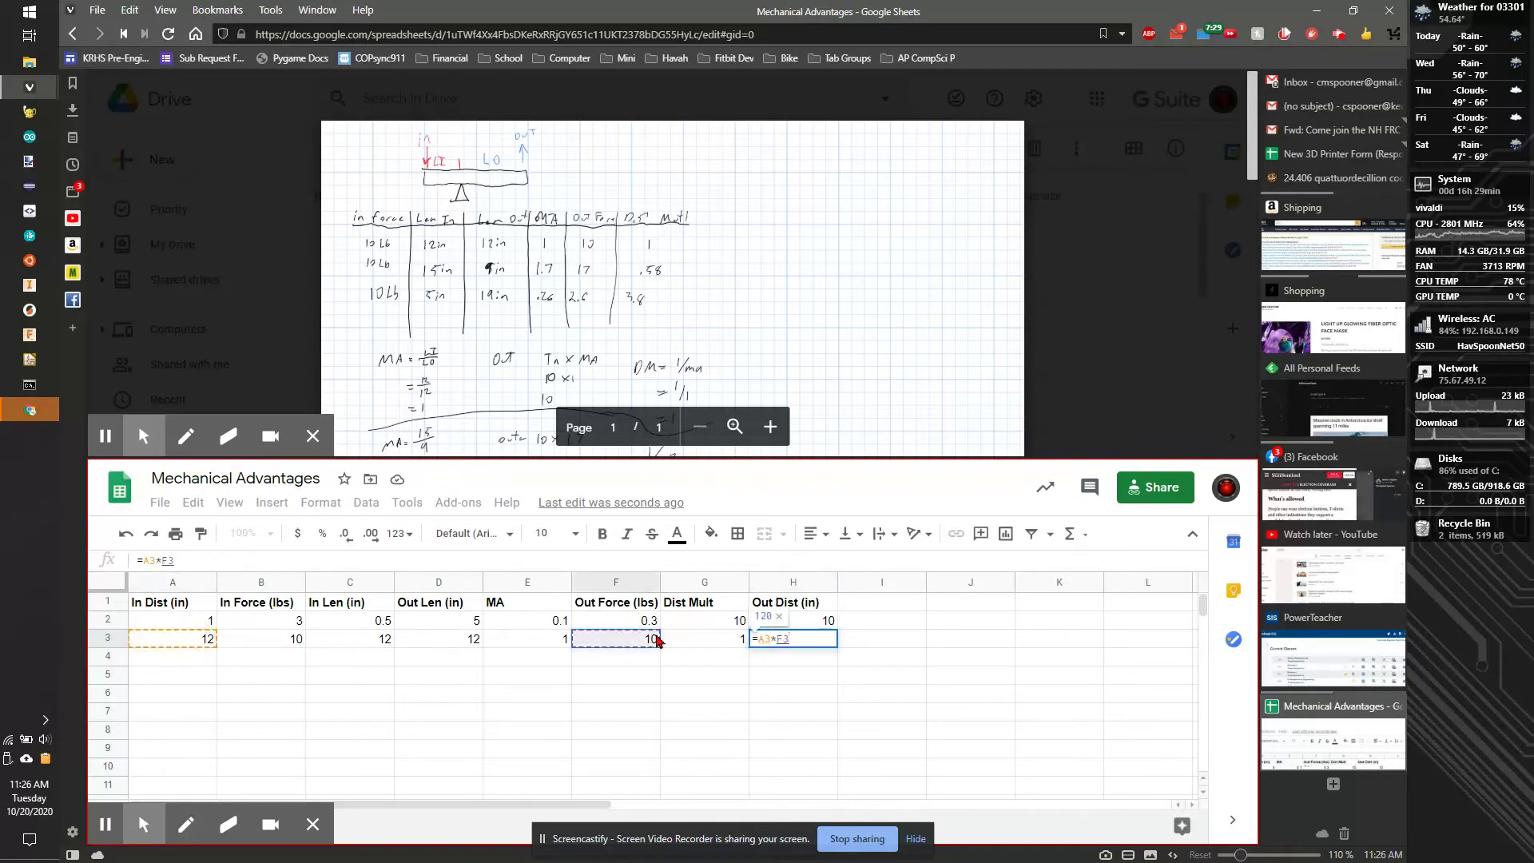
{"action": "left_click", "coordinate": [710, 646]}
{"action": "key", "text": "Return"}
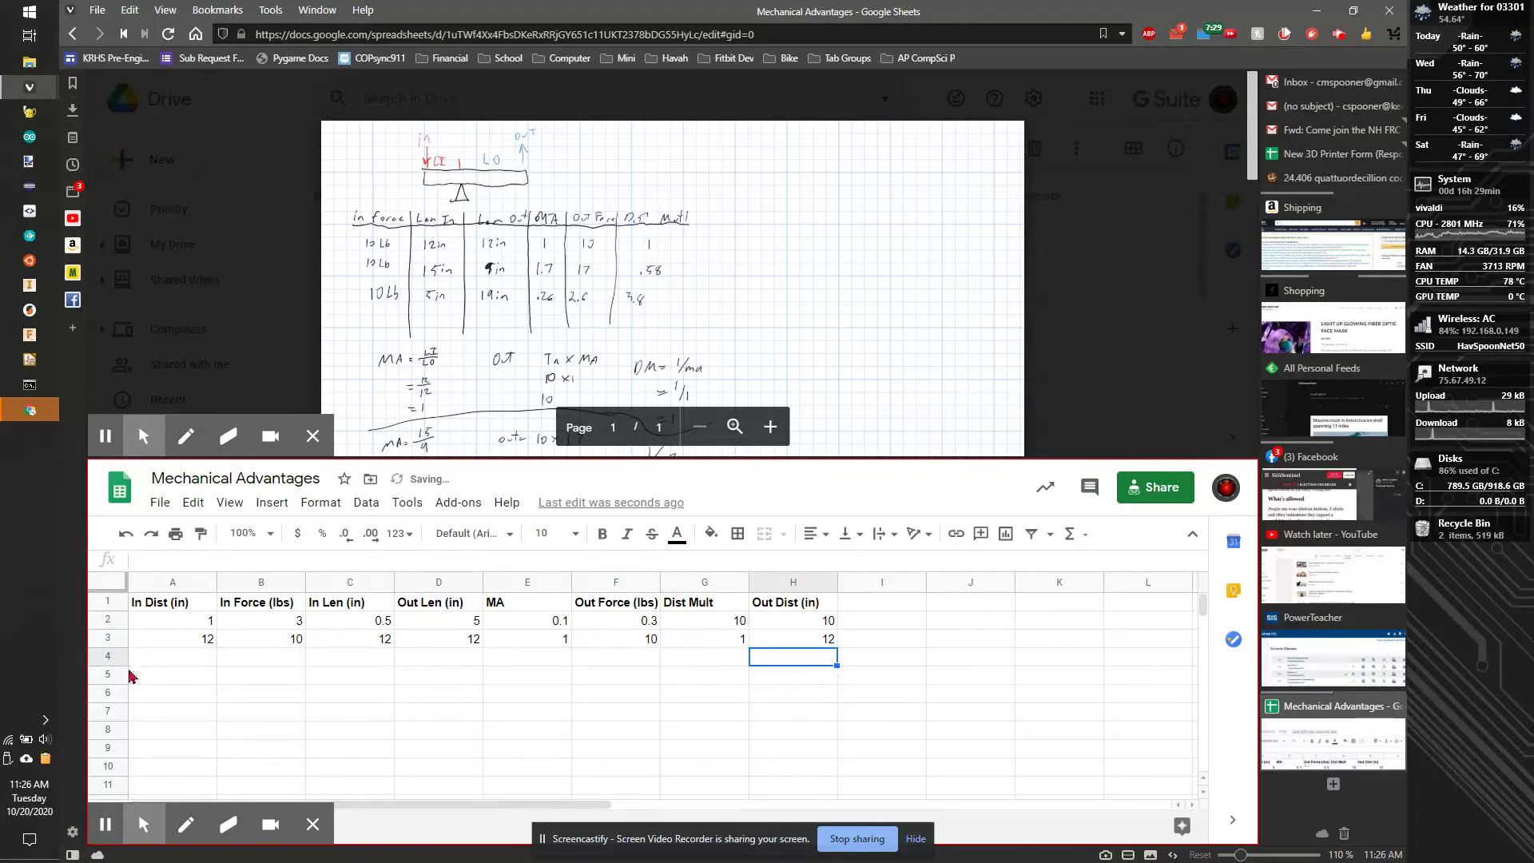
Start row 4 with an In Dist of 1.5 in cell A4.
{"action": "left_click", "coordinate": [189, 668]}
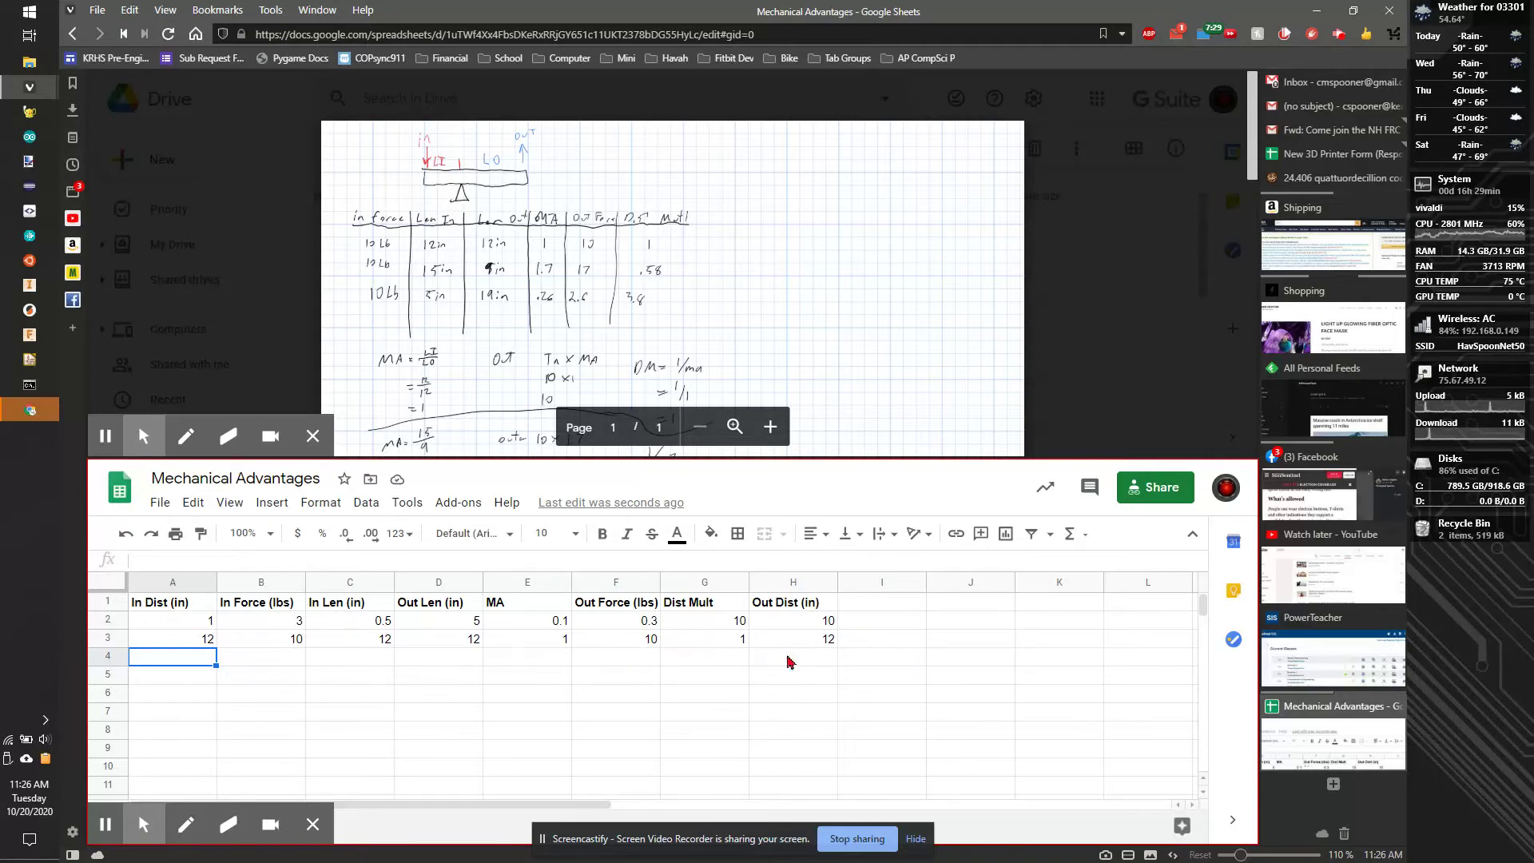
{"action": "left_click", "coordinate": [175, 655]}
{"action": "type", "text": "11"}
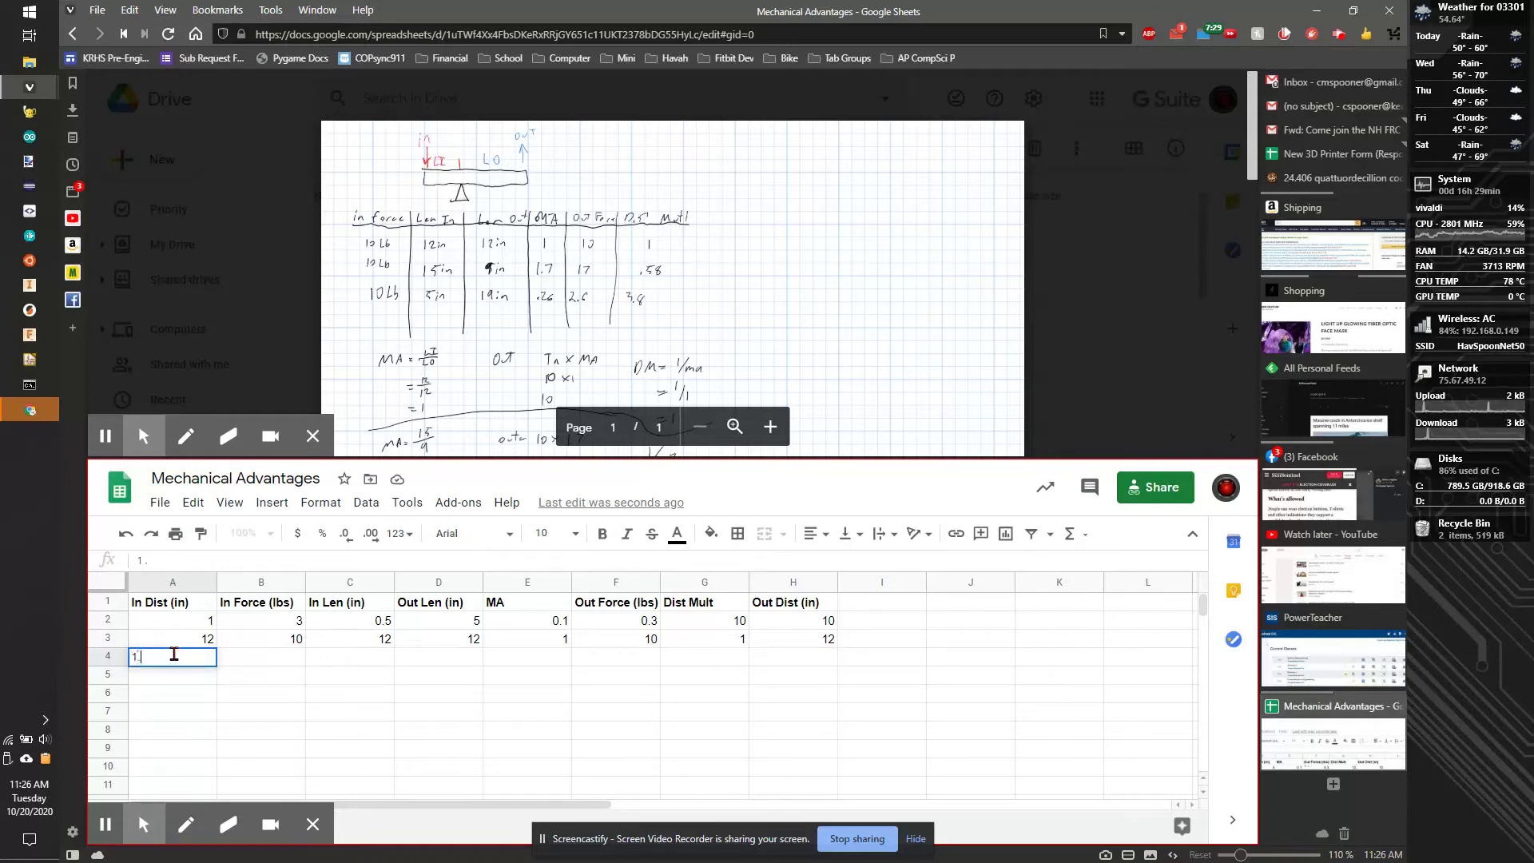
{"action": "type", "text": ".5"}
{"action": "key", "text": "Tab"}
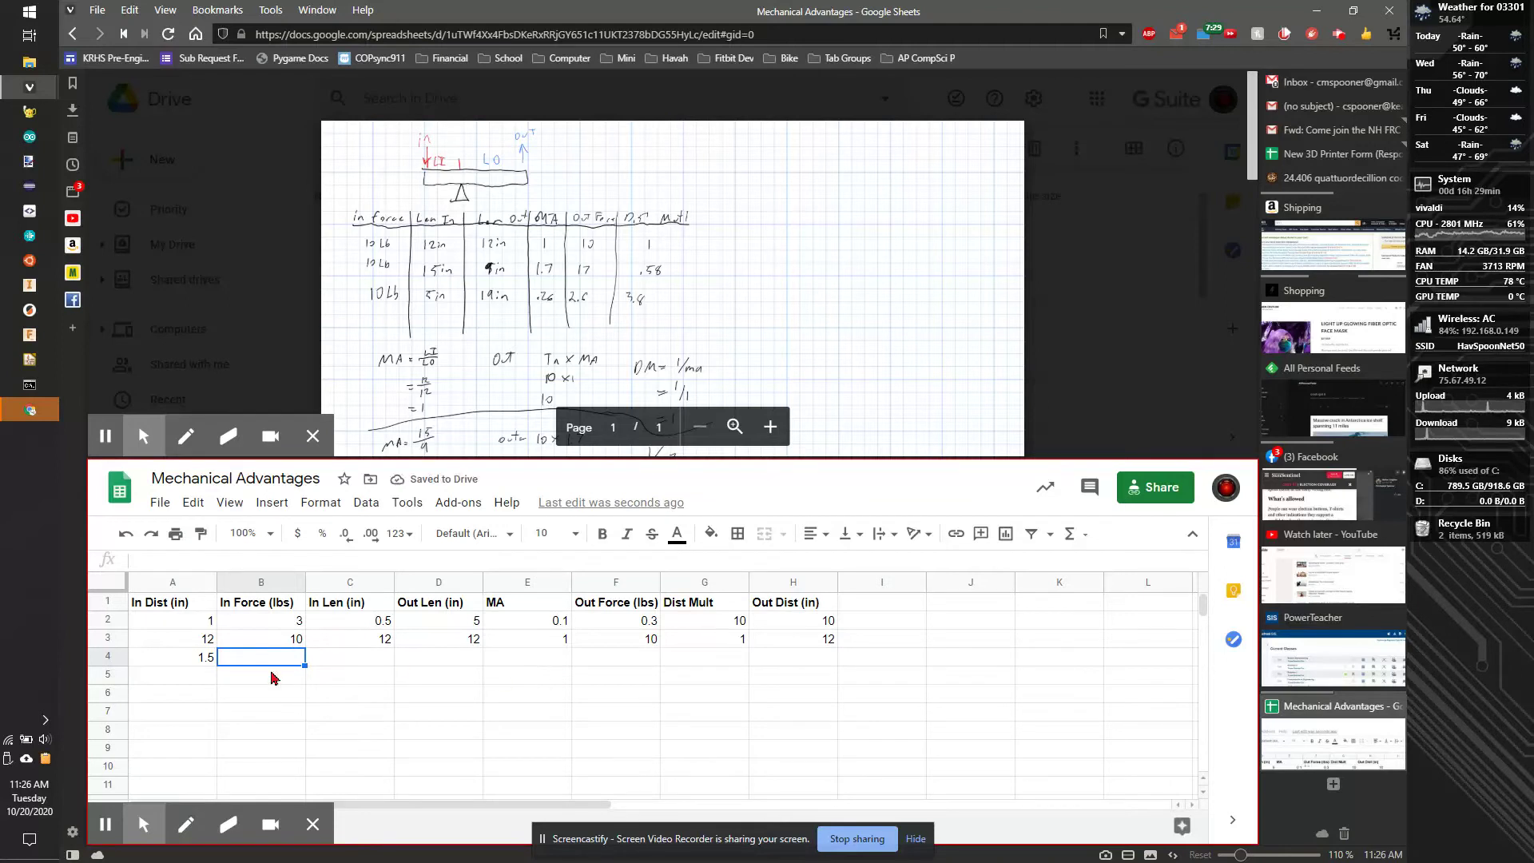
Enter an Out Force of 3 in F4 and an Out Dist of 20 in H4.
{"action": "key", "text": "Right"}
{"action": "key", "text": "Right"}
{"action": "key", "text": "Left"}
{"action": "key", "text": "Right"}
{"action": "key", "text": "Right"}
{"action": "key", "text": "Right"}
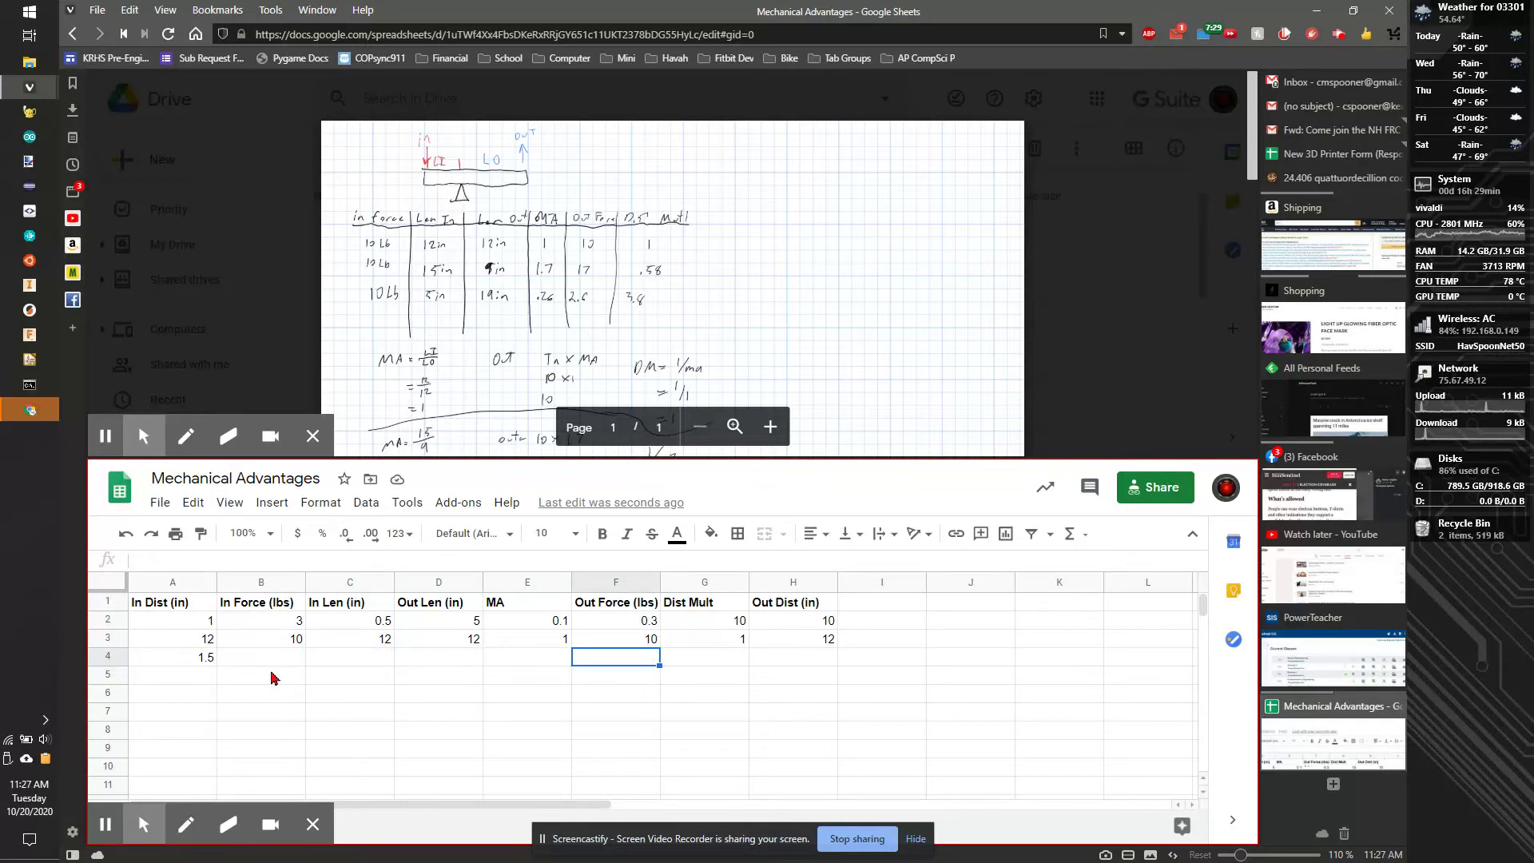
{"action": "type", "text": "3"}
{"action": "key", "text": "Right"}
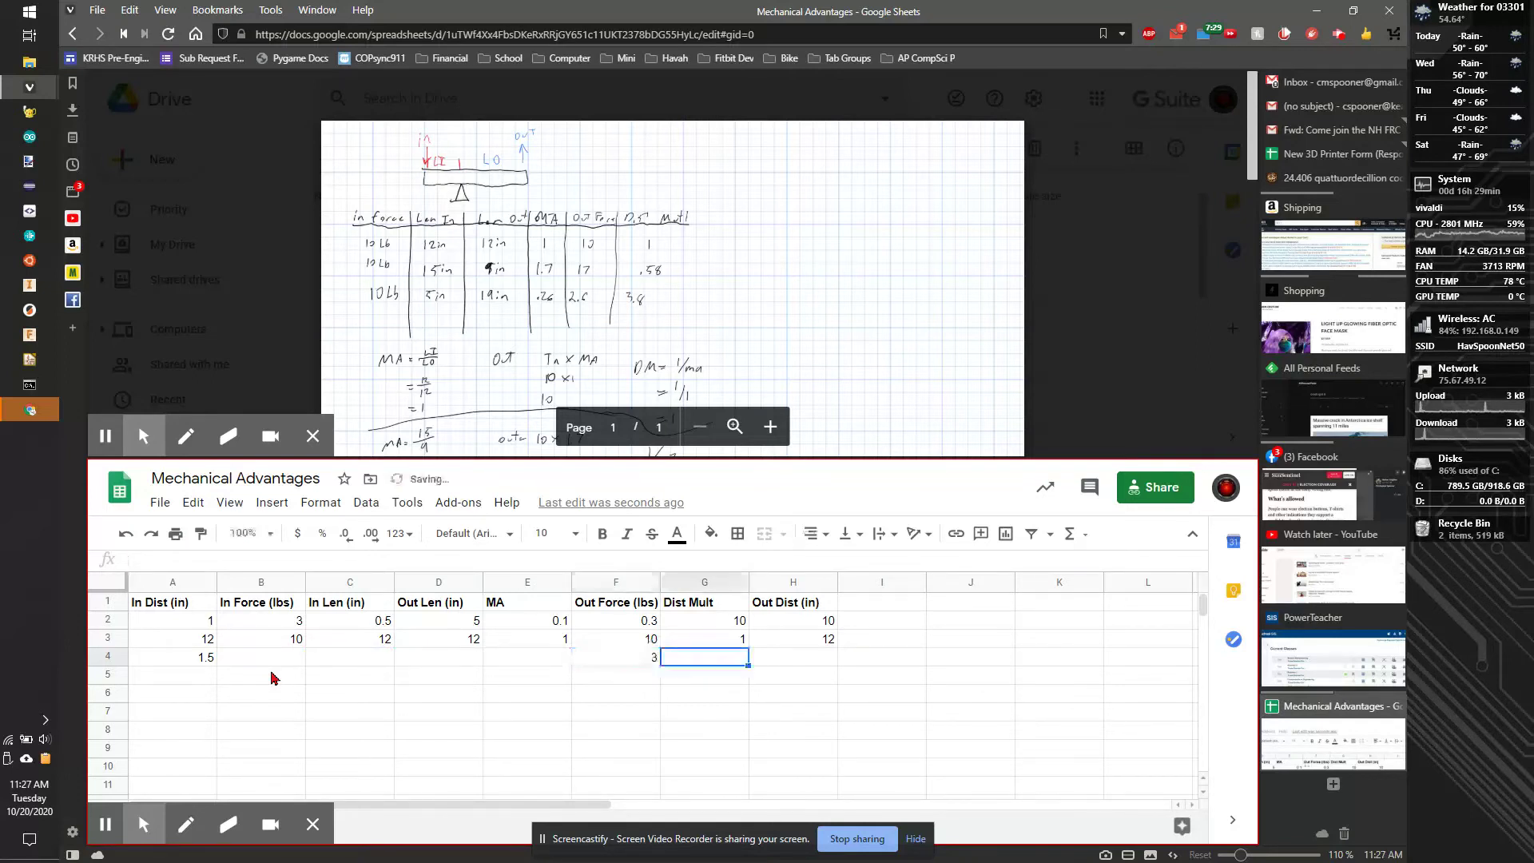
{"action": "key", "text": "Right"}
{"action": "type", "text": "20"}
{"action": "key", "text": "Left"}
{"action": "key", "text": "Left"}
{"action": "key", "text": "Left"}
{"action": "key", "text": "Left"}
{"action": "key", "text": "Left"}
{"action": "key", "text": "Left"}
{"action": "key", "text": "Left"}
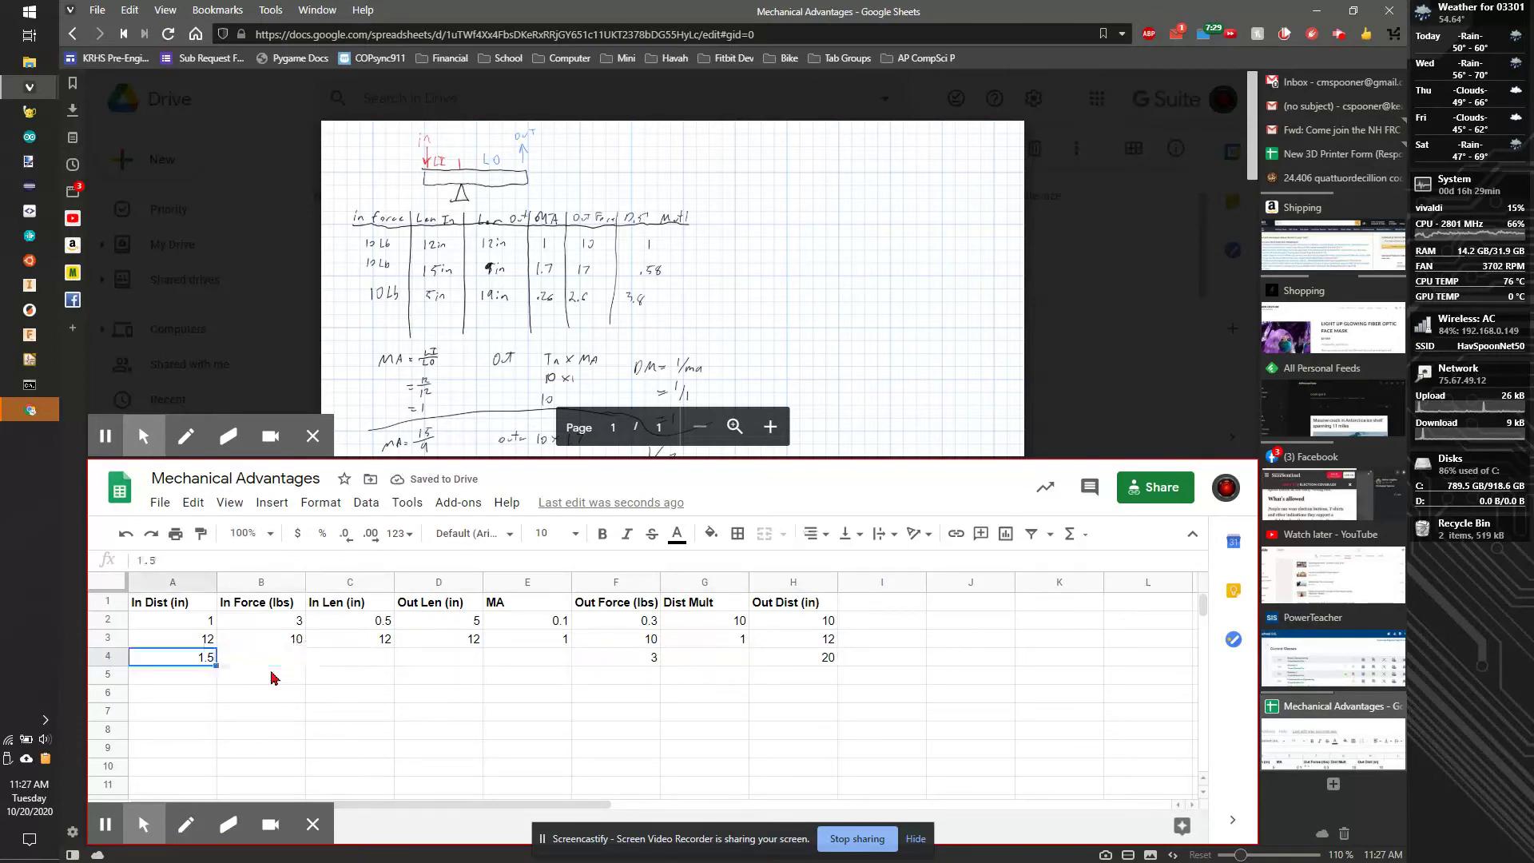
{"action": "key", "text": "Right"}
{"action": "key", "text": "Left"}
{"action": "key", "text": "Right"}
{"action": "key", "text": "Right"}
{"action": "key", "text": "Right"}
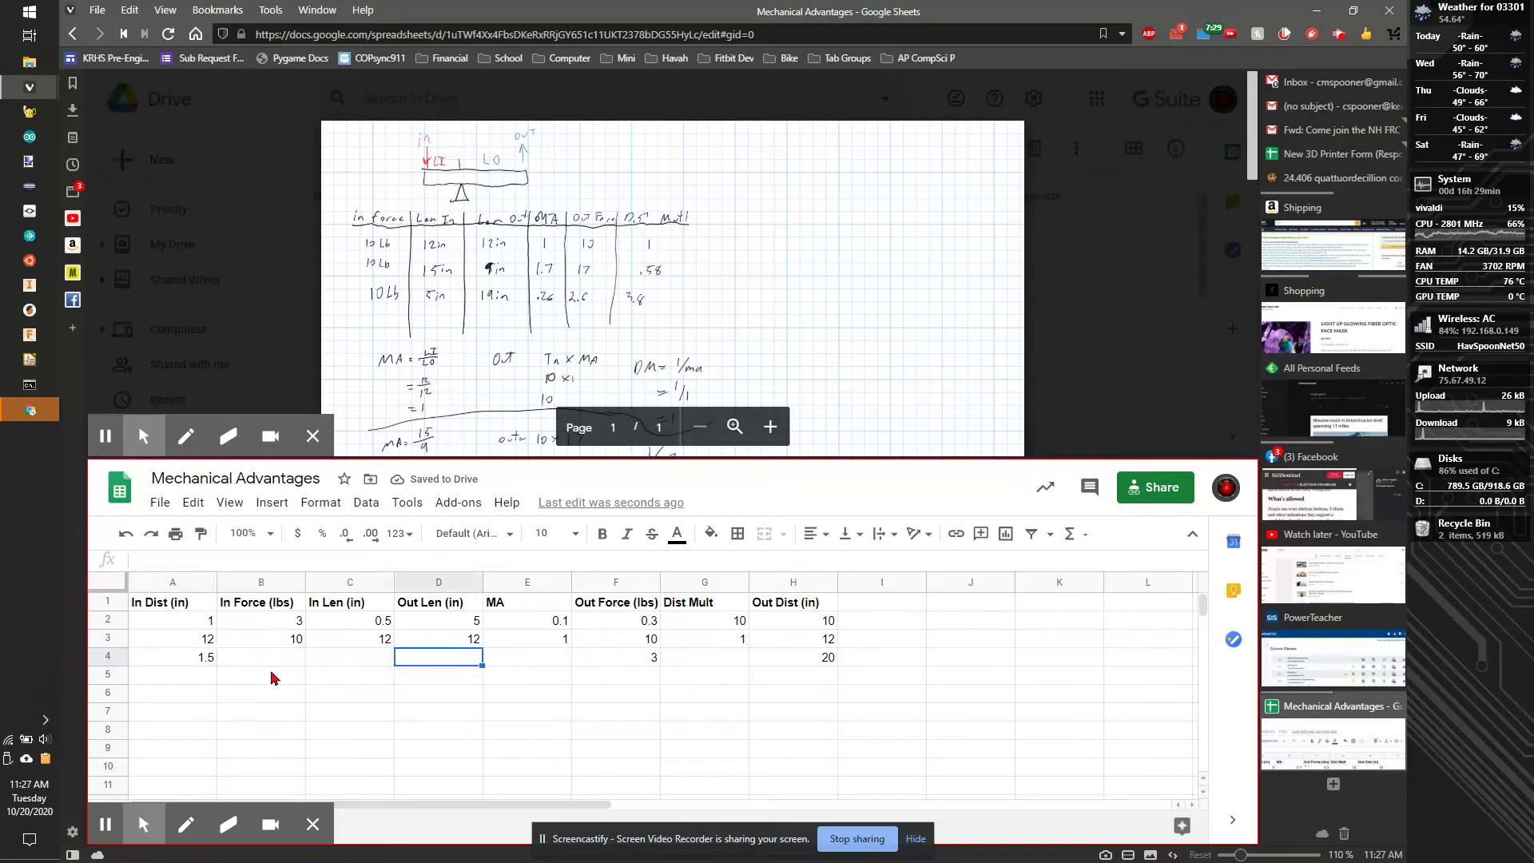
{"action": "key", "text": "Right"}
{"action": "key", "text": "Right"}
{"action": "key", "text": "Right"}
{"action": "key", "text": "Left"}
{"action": "key", "text": "Right"}
{"action": "key", "text": "Right"}
{"action": "key", "text": "Left"}
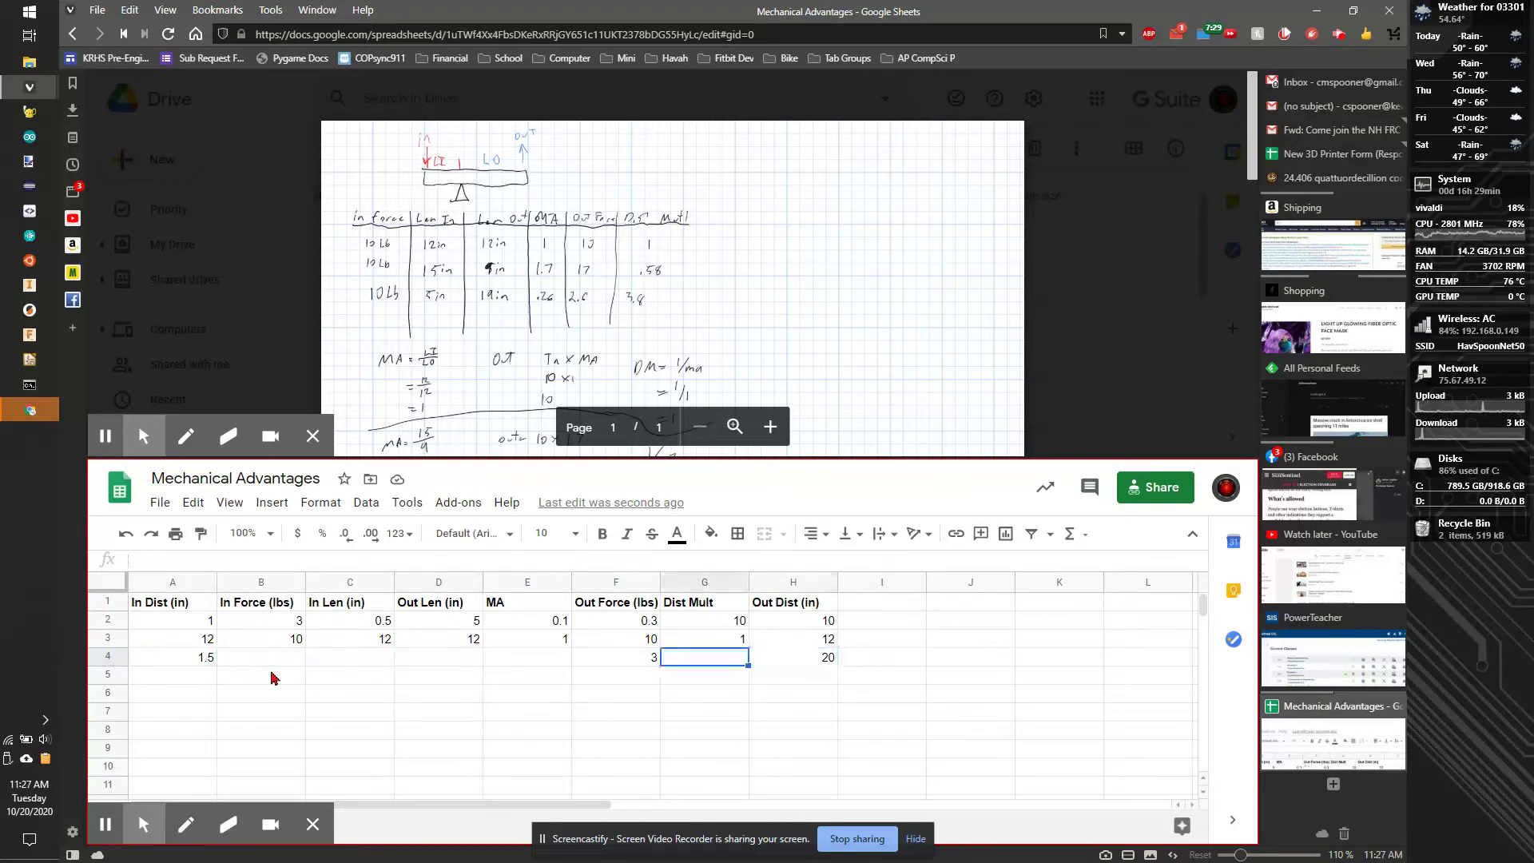
Enter the formula =A4/H4 in MA cell E4, dividing In Dist by Out Dist, and check it.
{"action": "key", "text": "Left"}
{"action": "key", "text": "Left"}
{"action": "type", "text": "="}
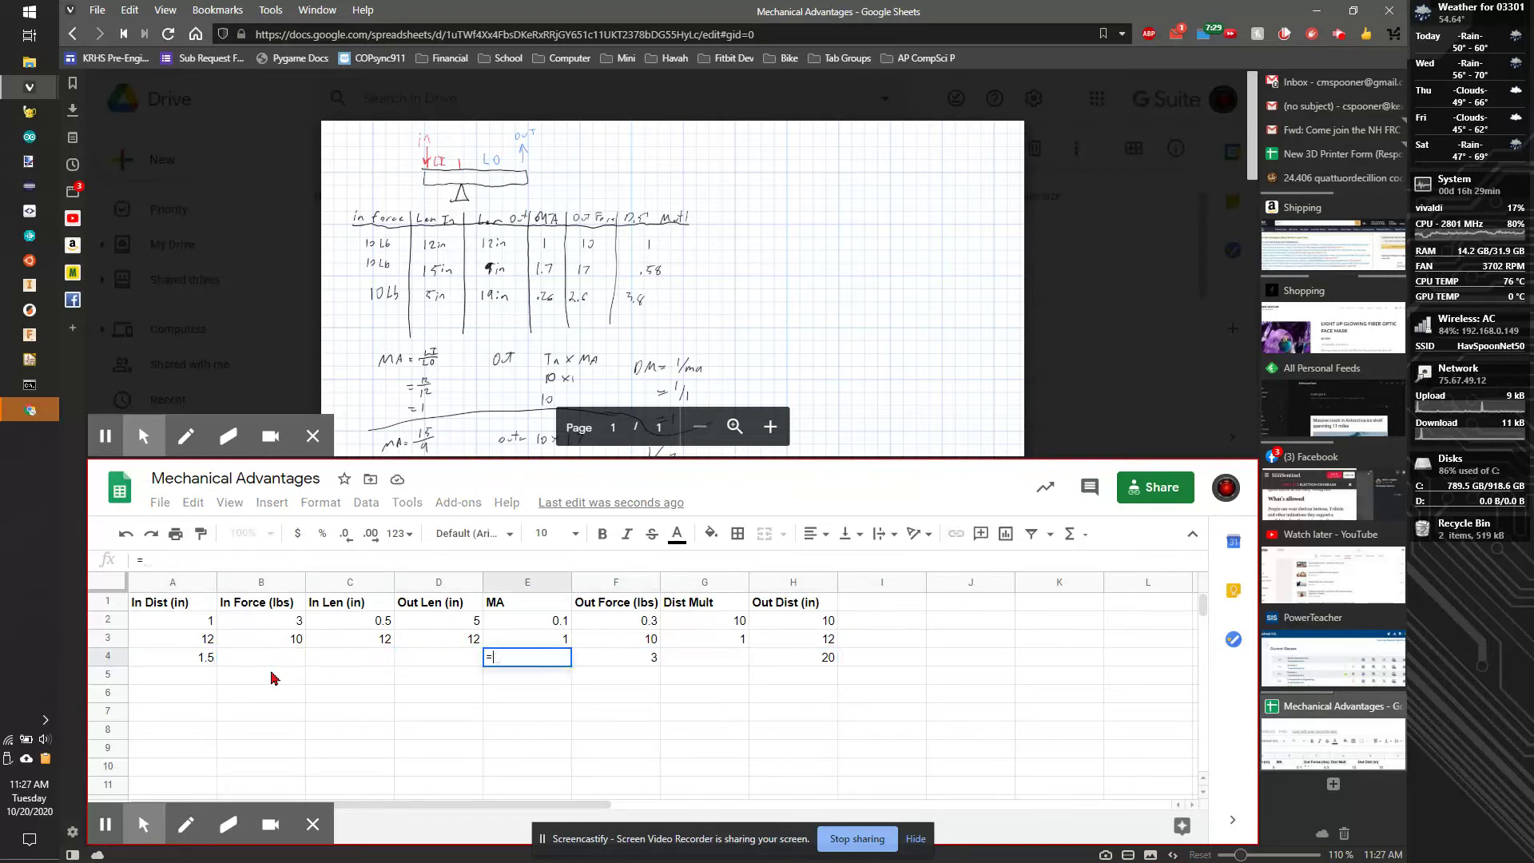
{"action": "left_click", "coordinate": [154, 659]}
{"action": "type", "text": "/"}
{"action": "left_click", "coordinate": [783, 659]}
{"action": "key", "text": "Return"}
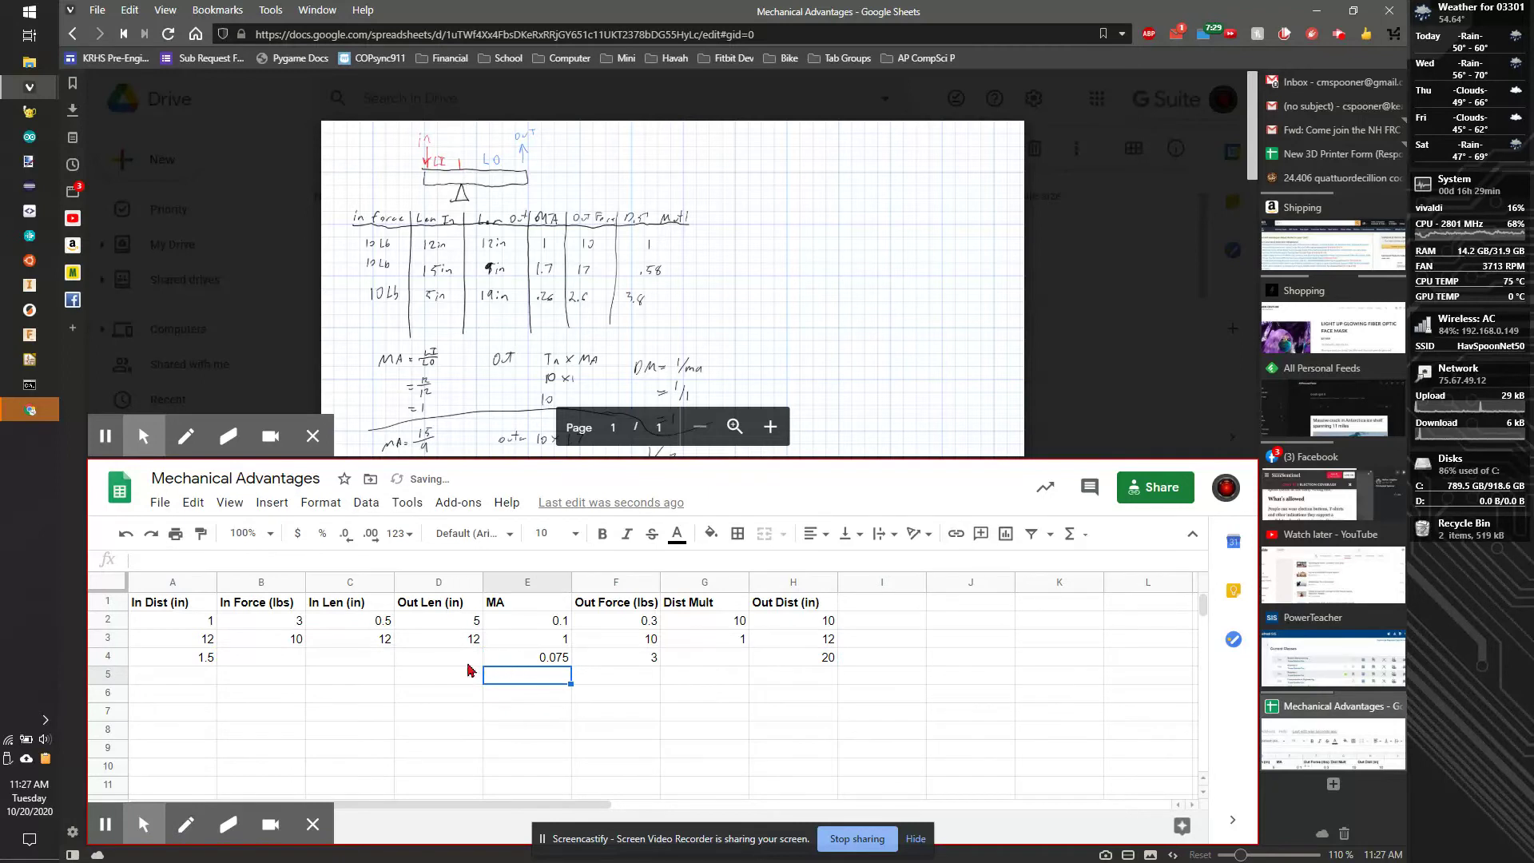
{"action": "left_click", "coordinate": [501, 660]}
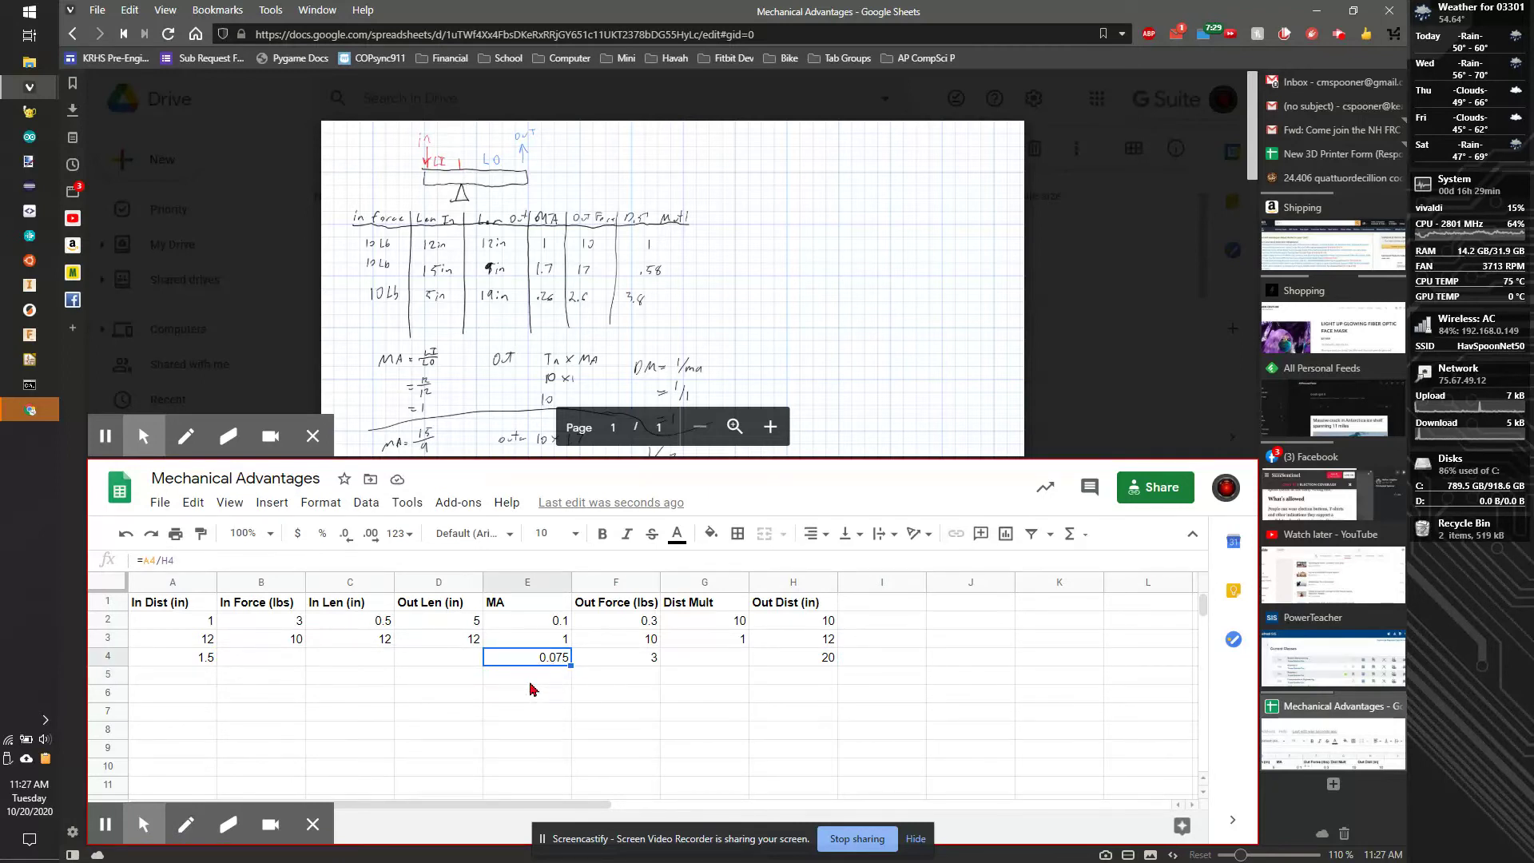
Enter the formula =1/E4 in Dist Mult cell G4, dividing 1 by MA.
{"action": "left_click", "coordinate": [713, 658]}
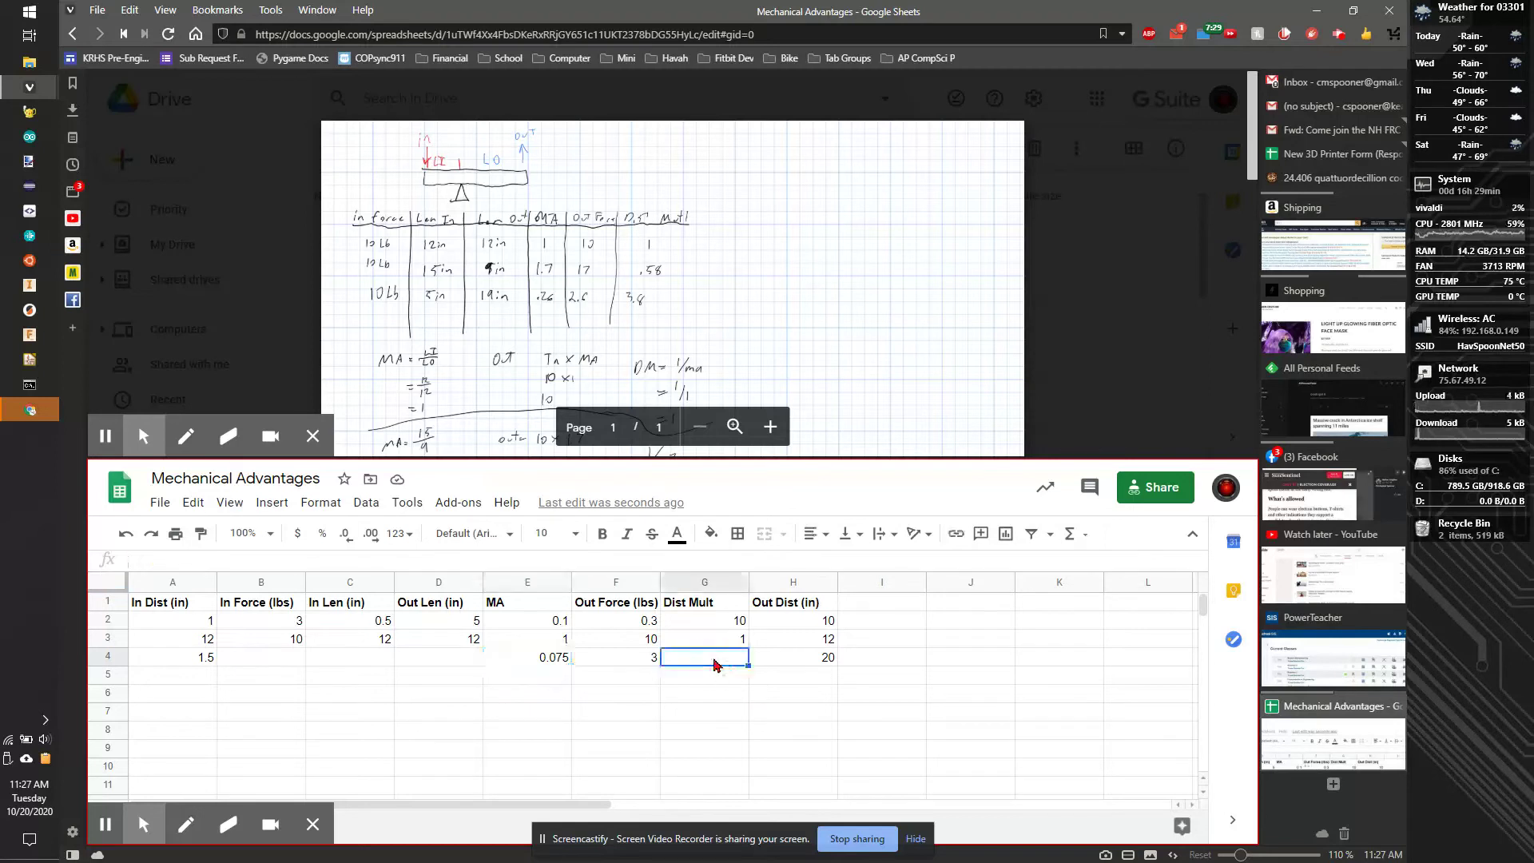
{"action": "type", "text": "=1/"}
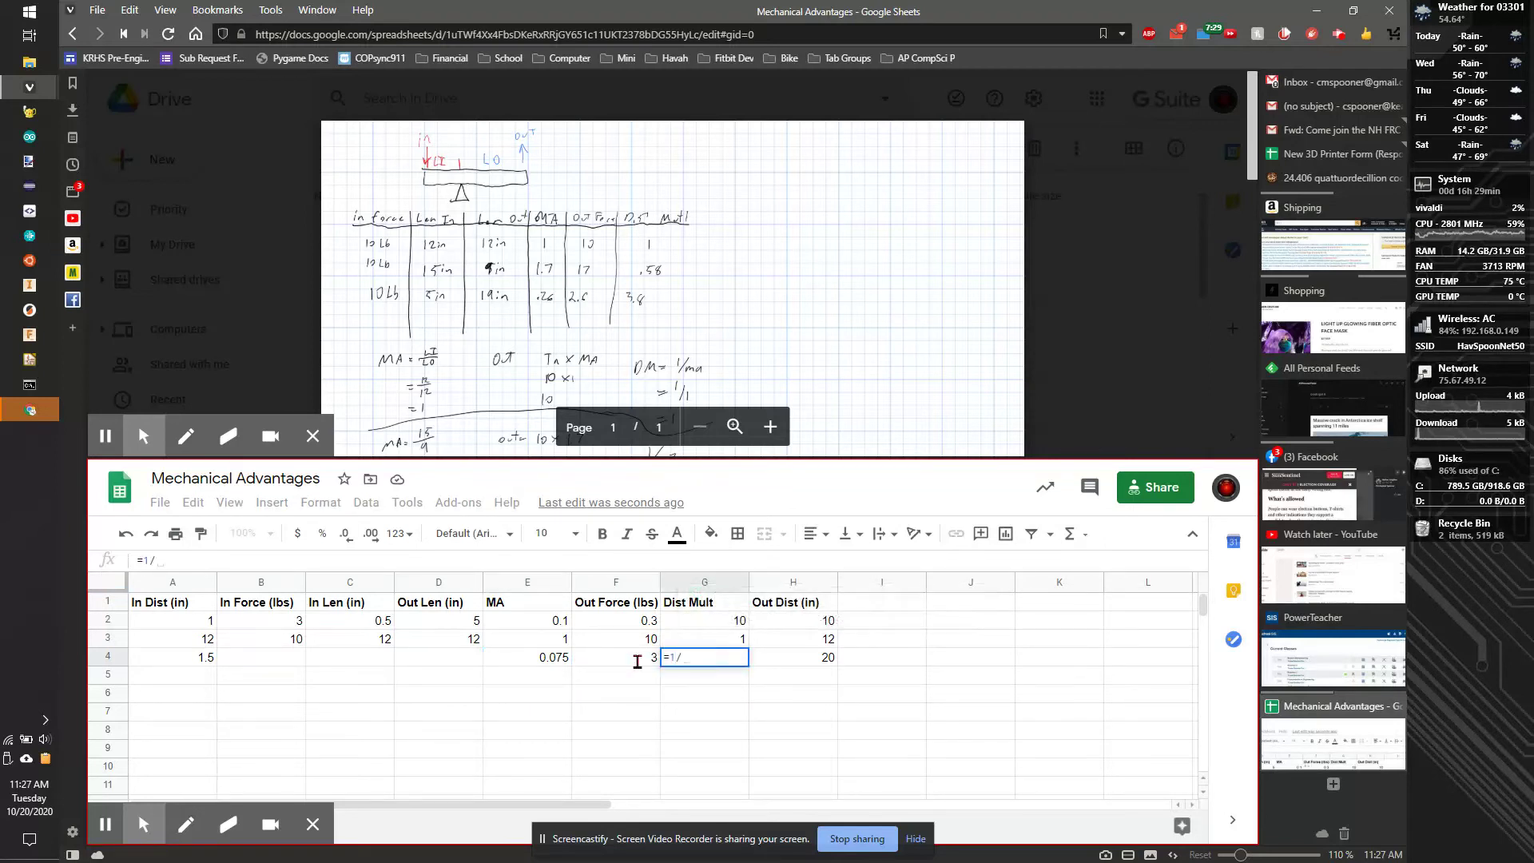
{"action": "left_click", "coordinate": [557, 665]}
{"action": "key", "text": "Return"}
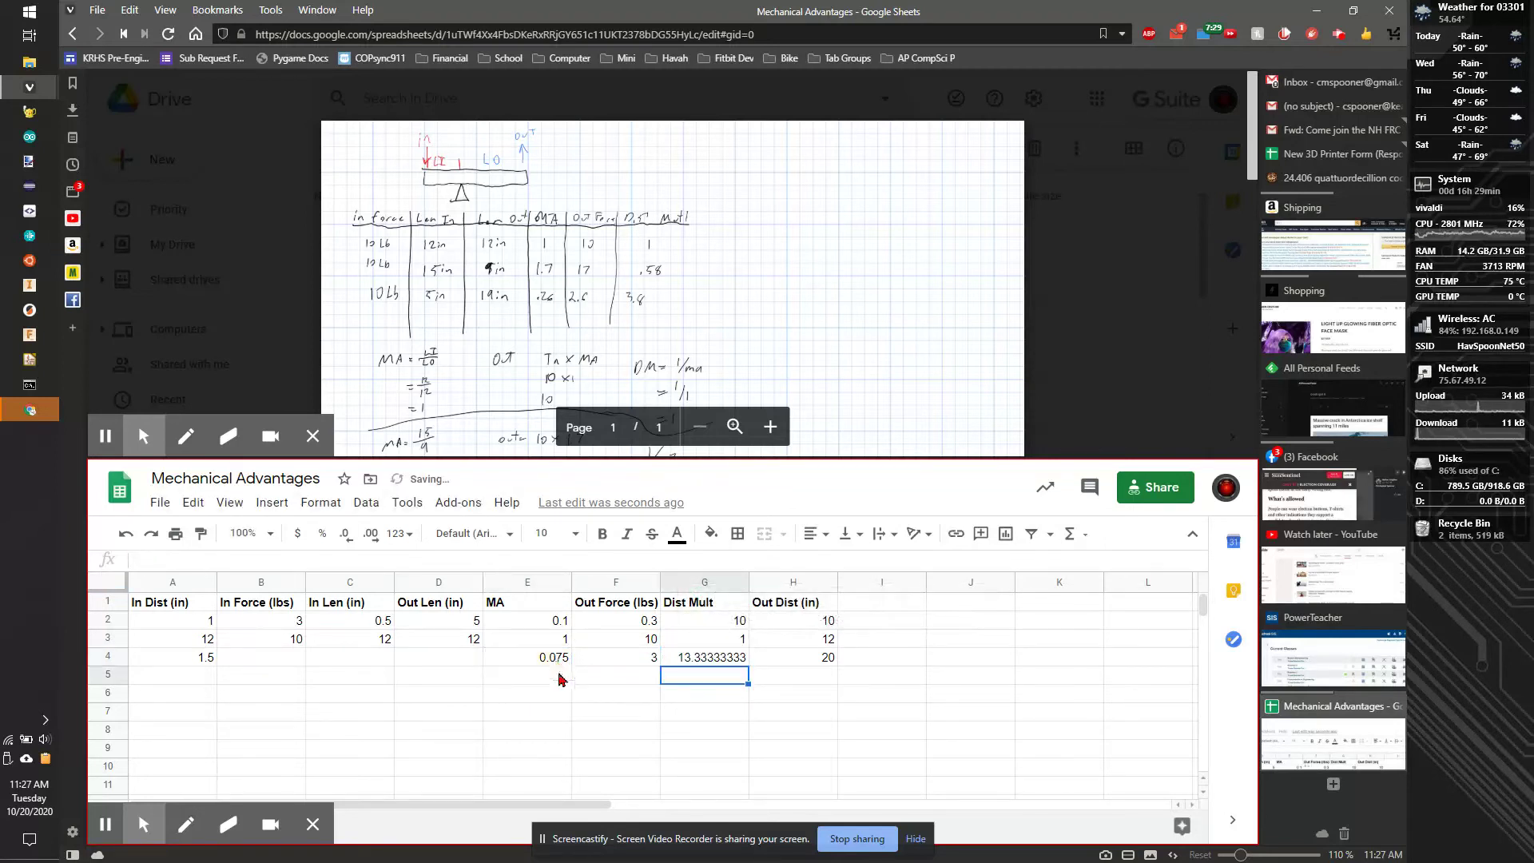
Enter the formula =F4/E4 in In Force cell B4, dividing Out Force by MA.
{"action": "left_click", "coordinate": [277, 663]}
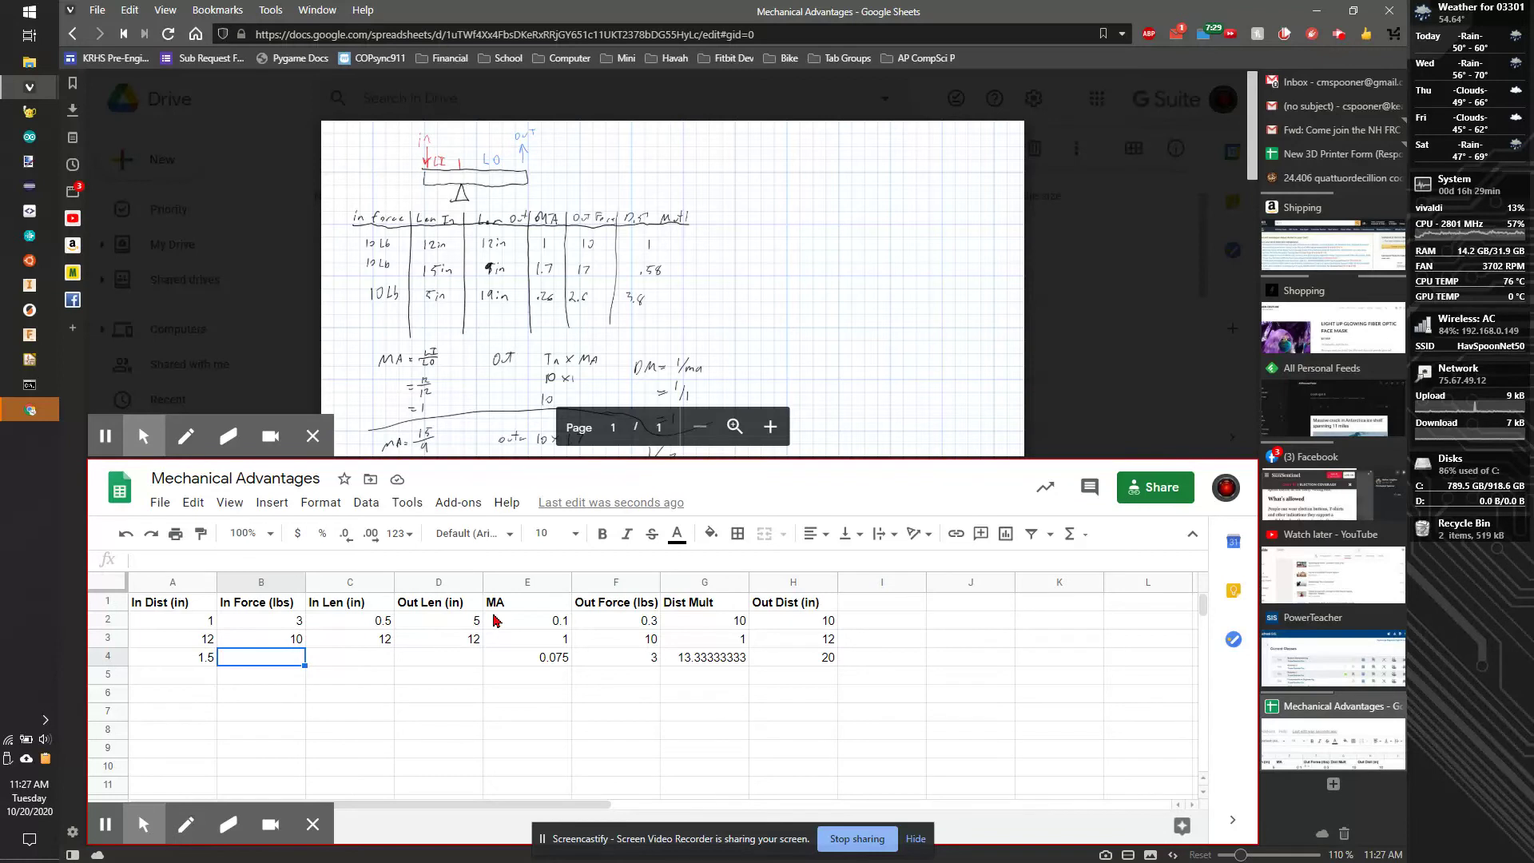
{"action": "type", "text": "="}
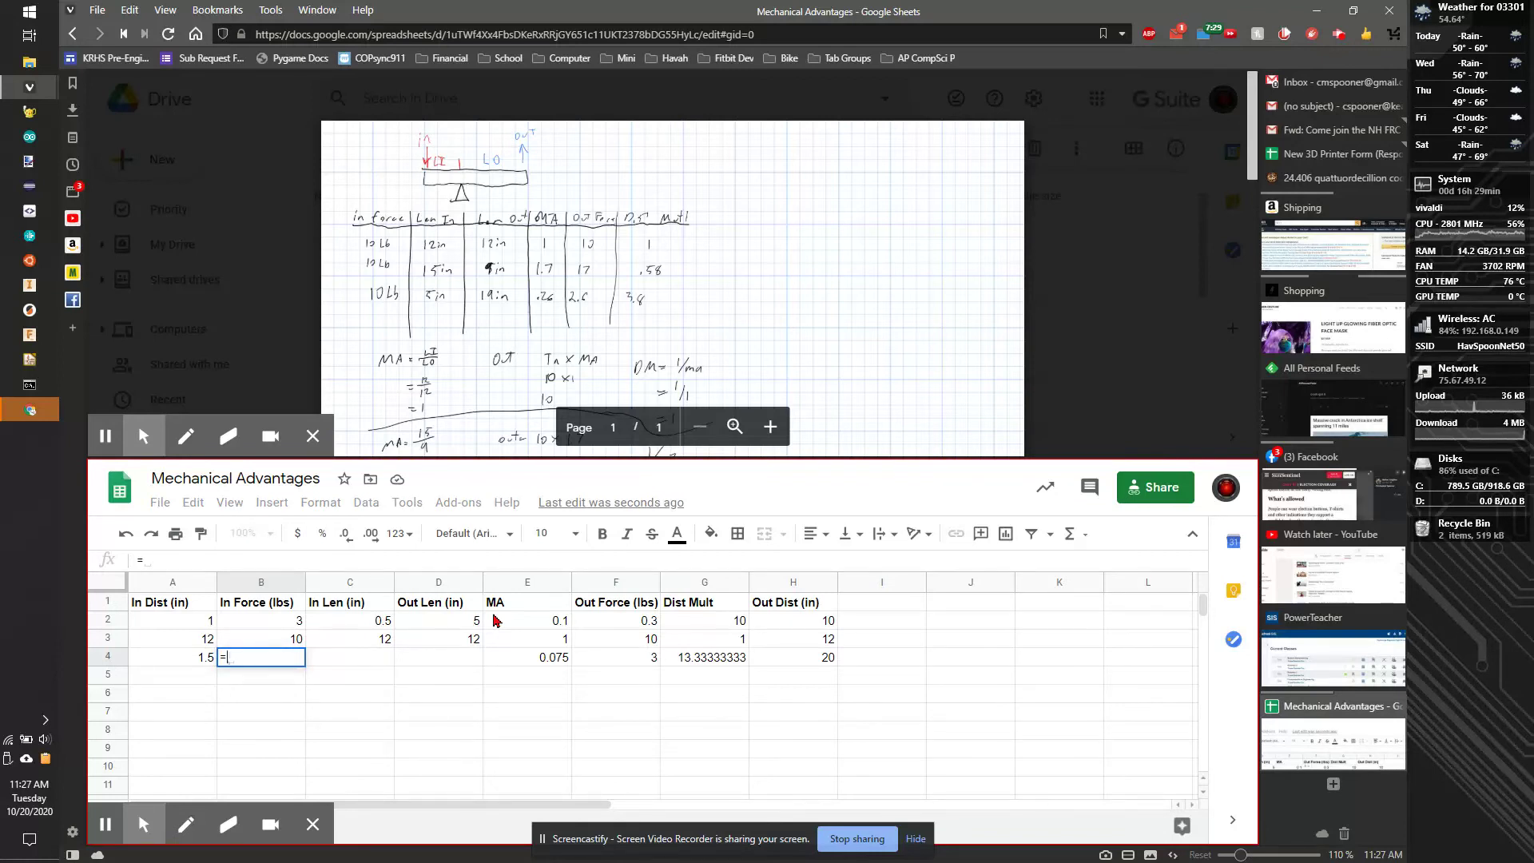
{"action": "left_click", "coordinate": [615, 656]}
{"action": "type", "text": "/"}
{"action": "left_click", "coordinate": [543, 660]}
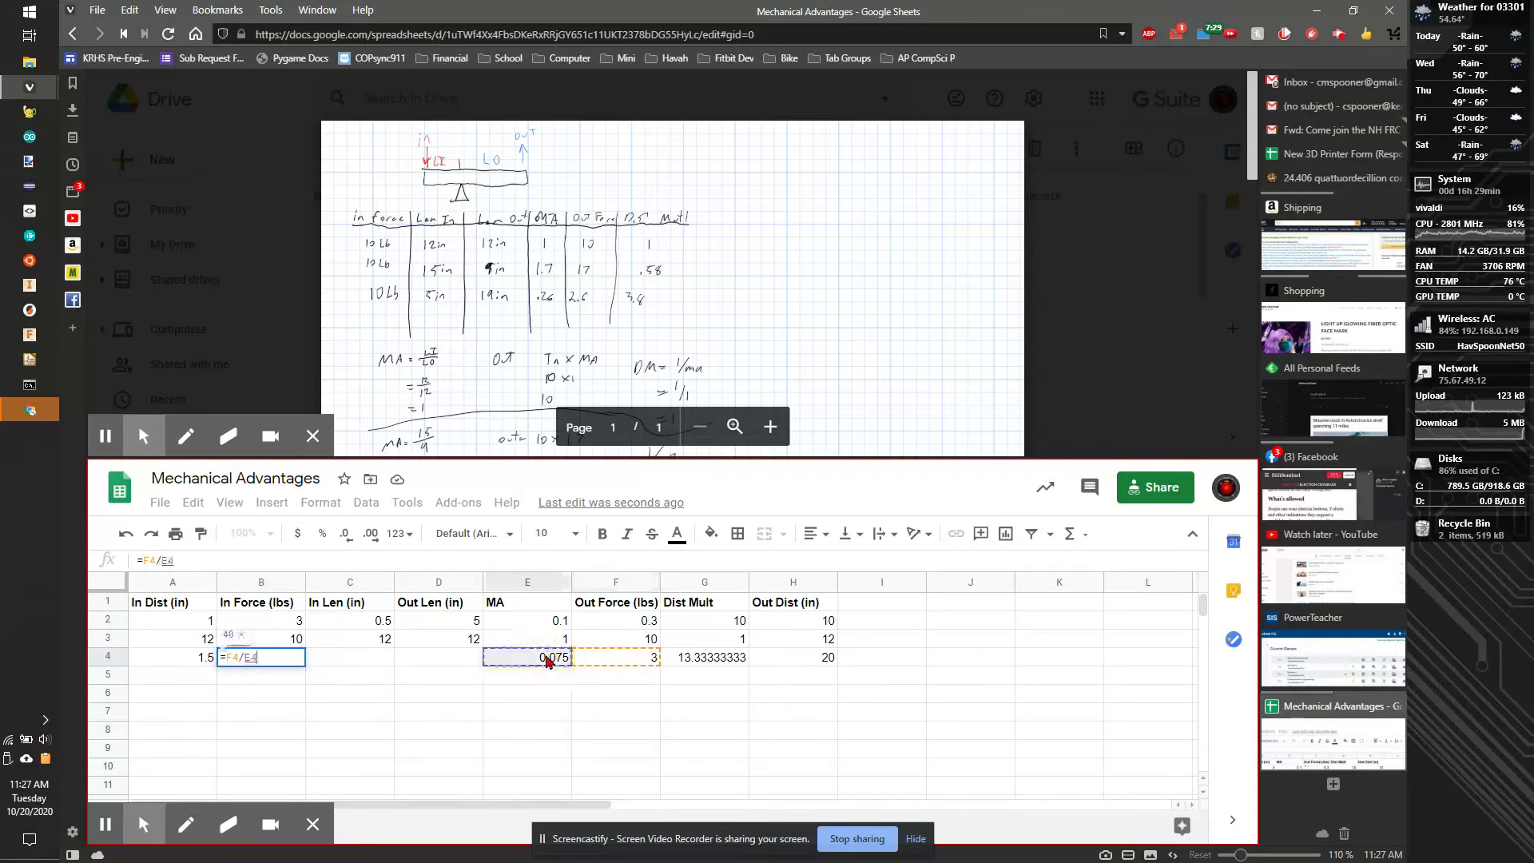
{"action": "key", "text": "Return"}
Enter an Out Len of 18 in cell D4.
{"action": "left_click", "coordinate": [344, 656]}
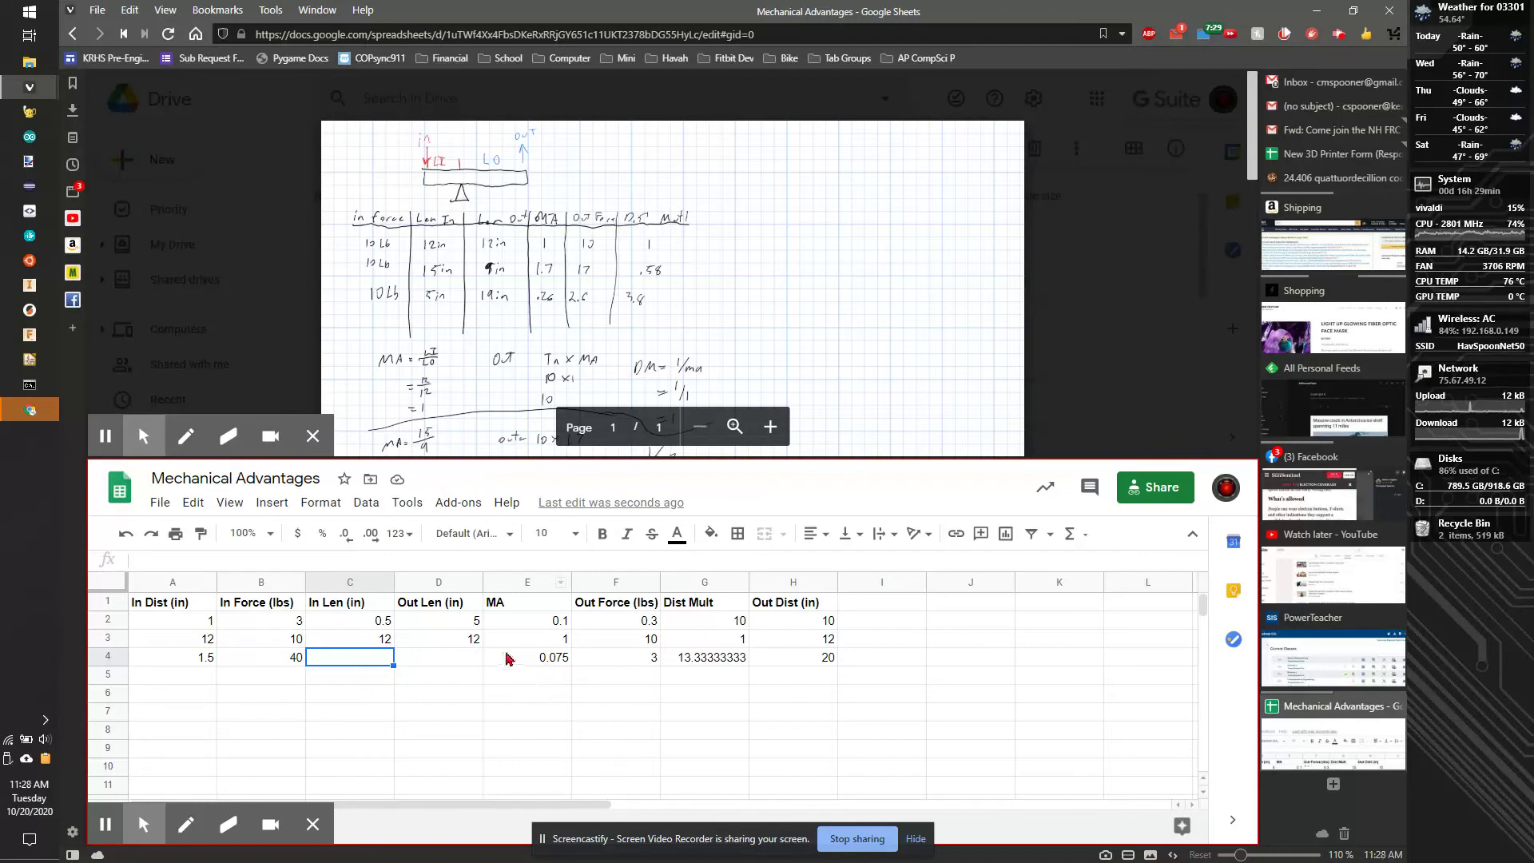
{"action": "left_click", "coordinate": [417, 665]}
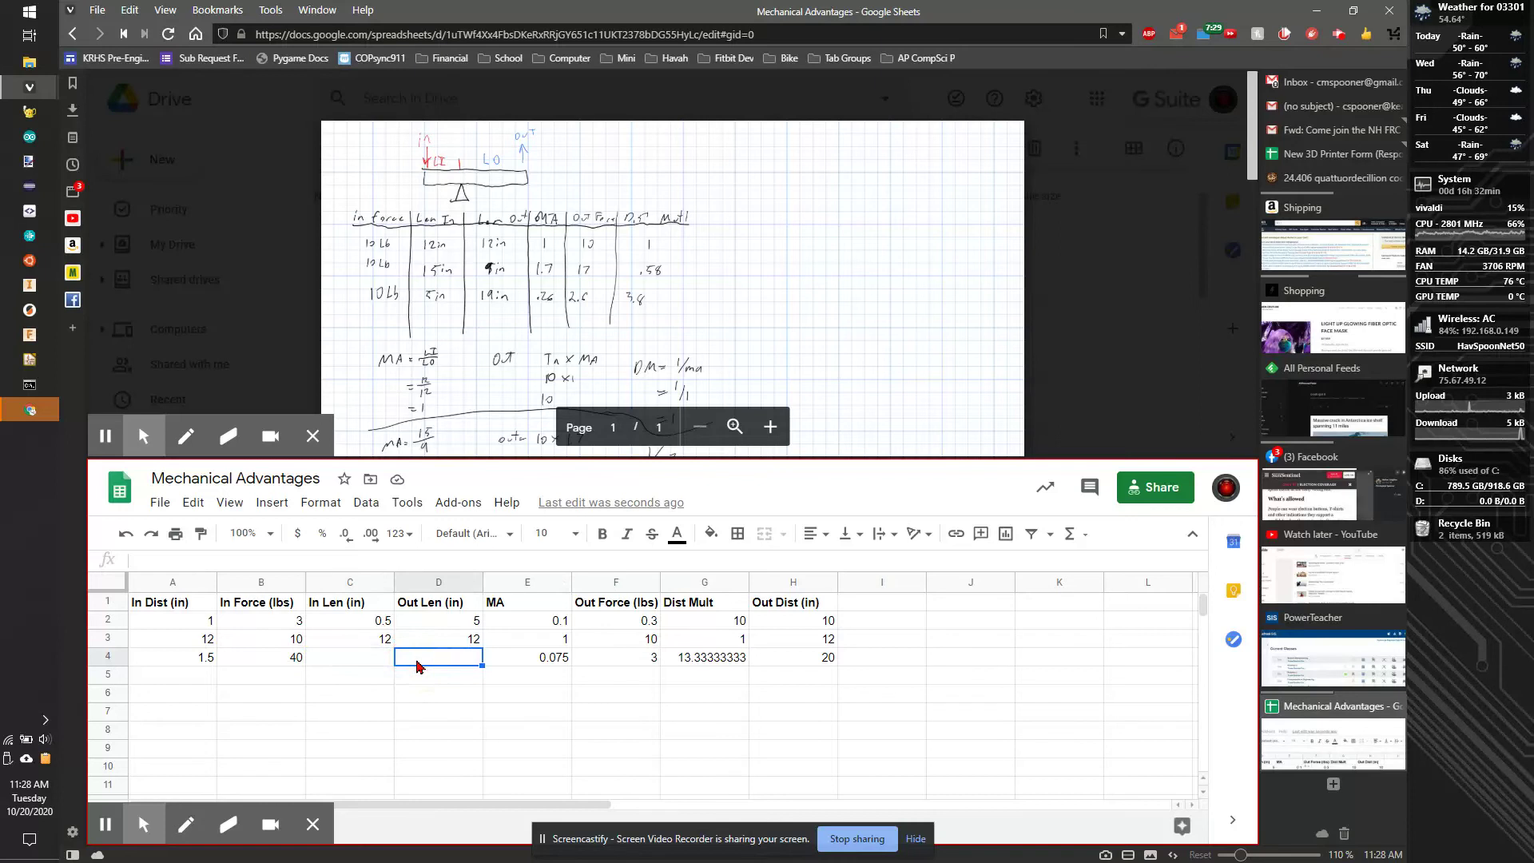
{"action": "type", "text": "818"}
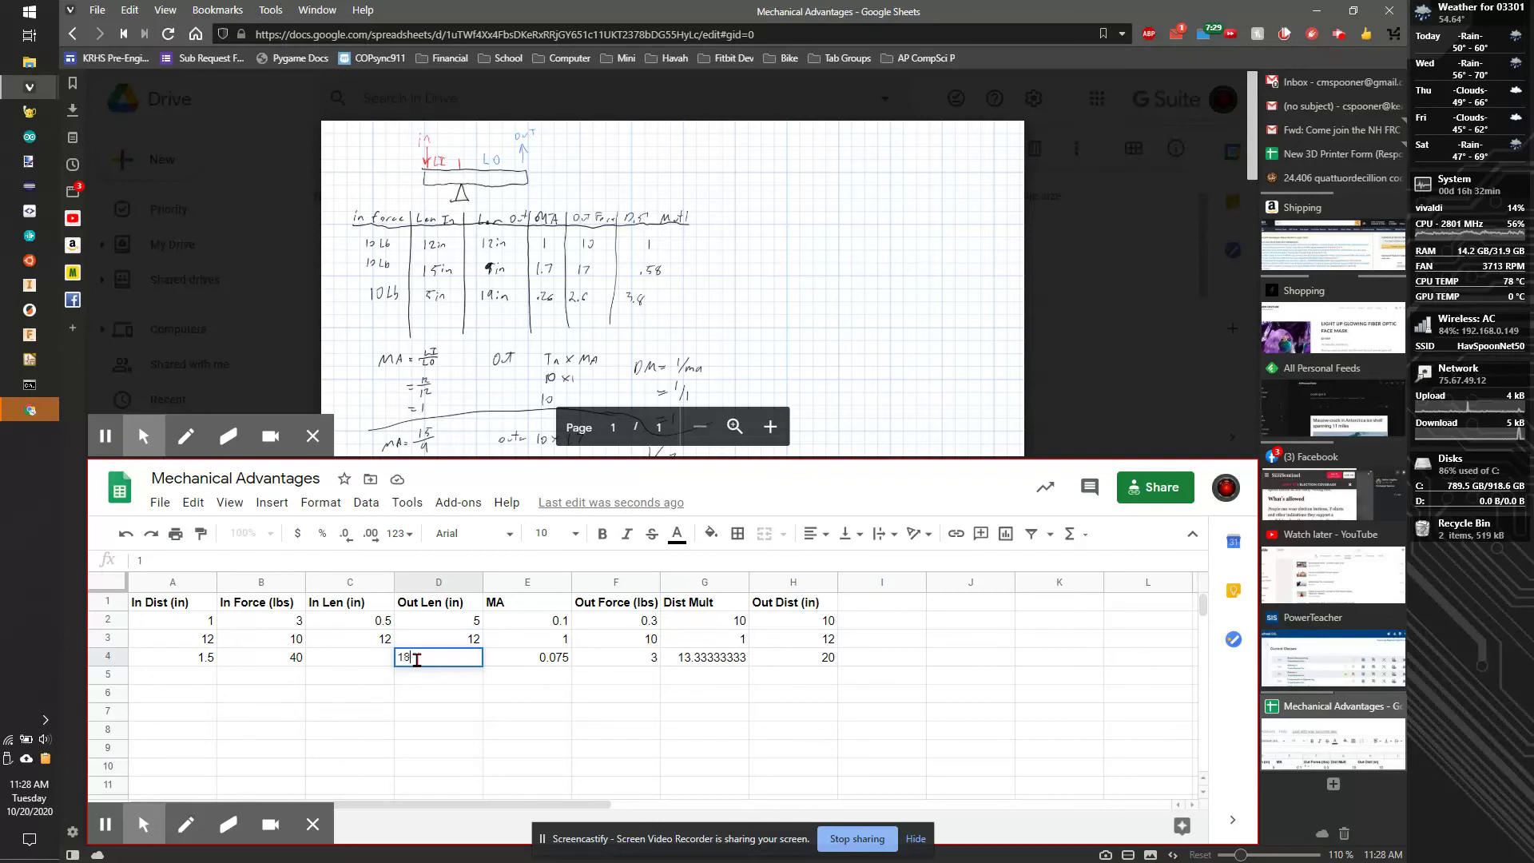
{"action": "key", "text": "Return"}
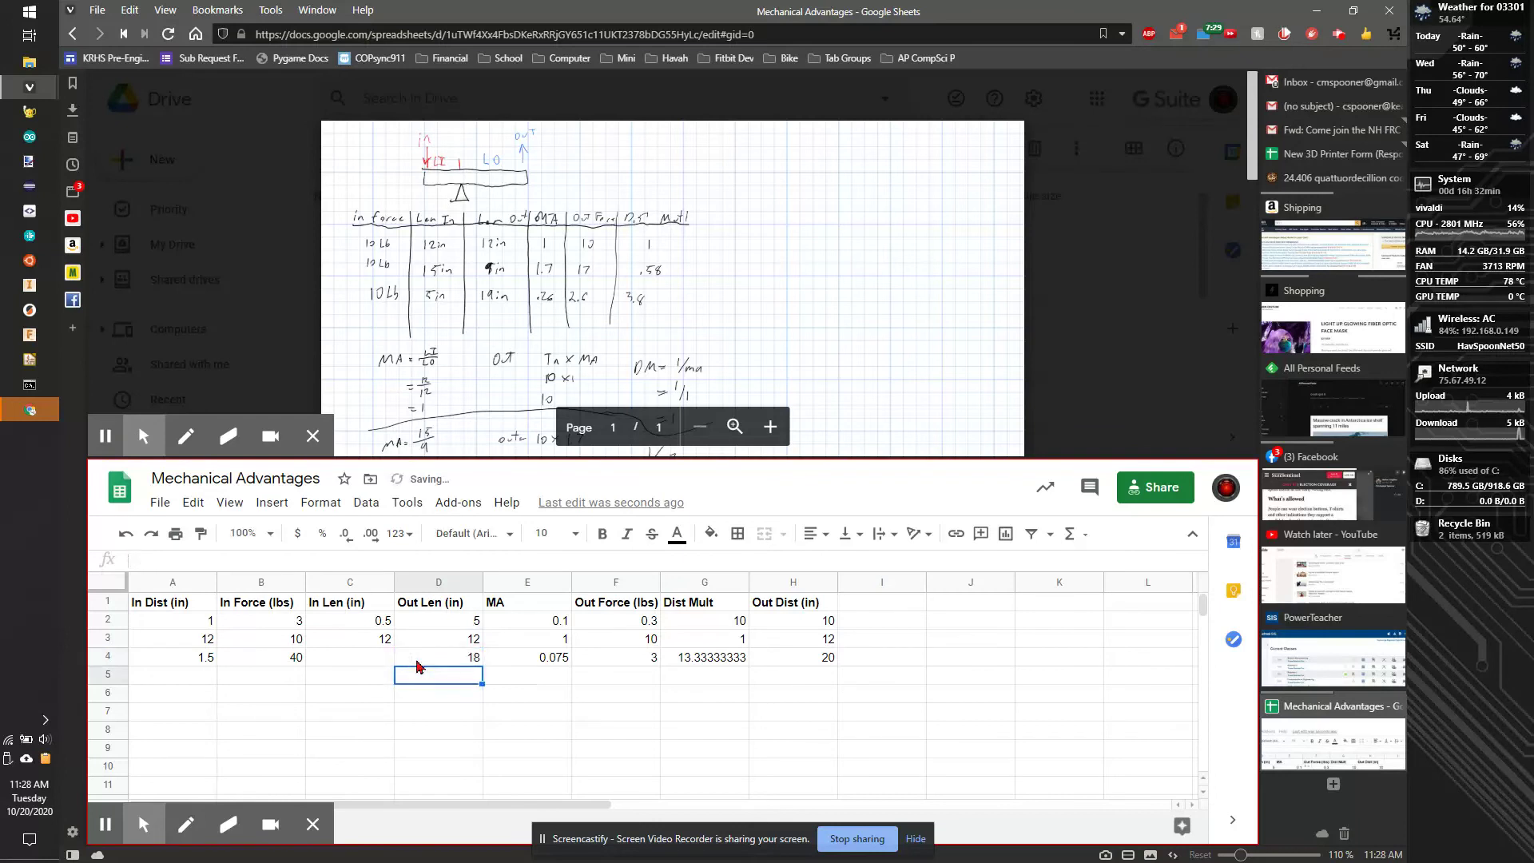
Enter the formula =D4/G3:G4 in In Len cell C4 to divide Out Len by Dist Mult.
{"action": "left_click", "coordinate": [380, 644]}
{"action": "left_click", "coordinate": [374, 659]}
{"action": "type", "text": "="}
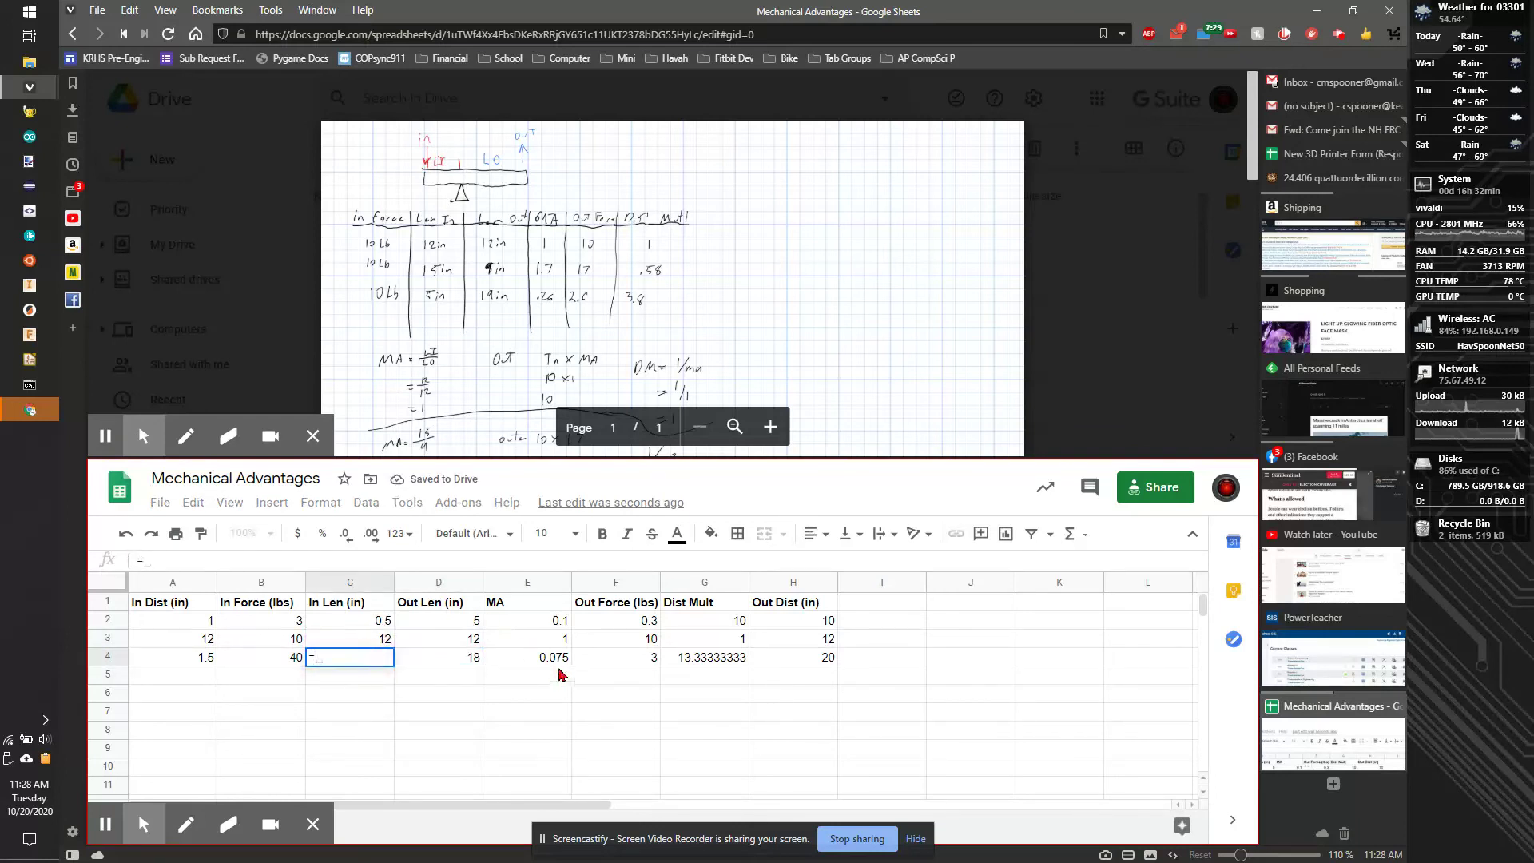
{"action": "left_click", "coordinate": [474, 658]}
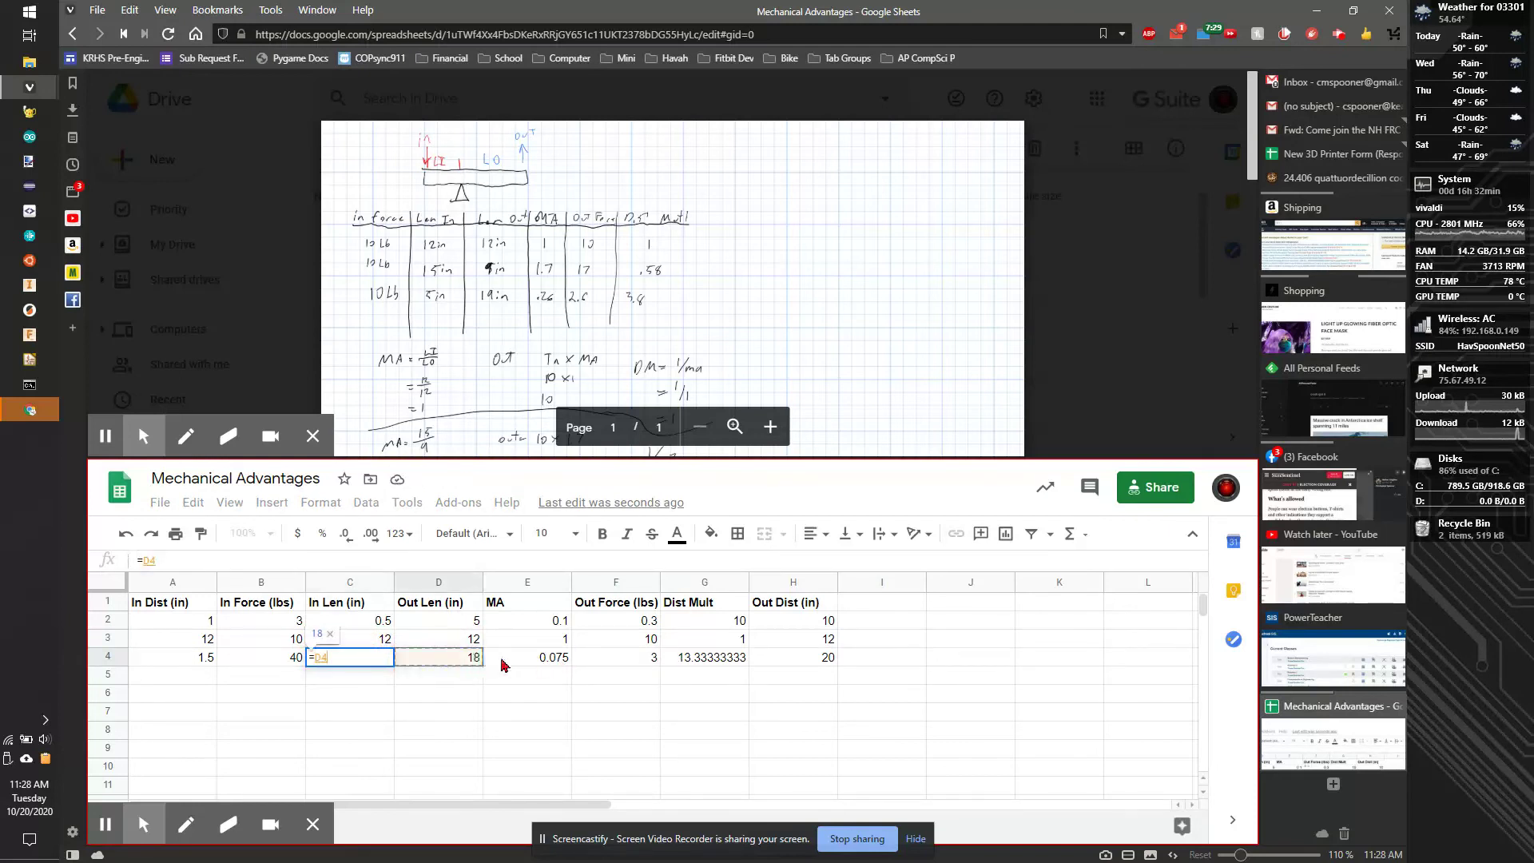
{"action": "type", "text": "/"}
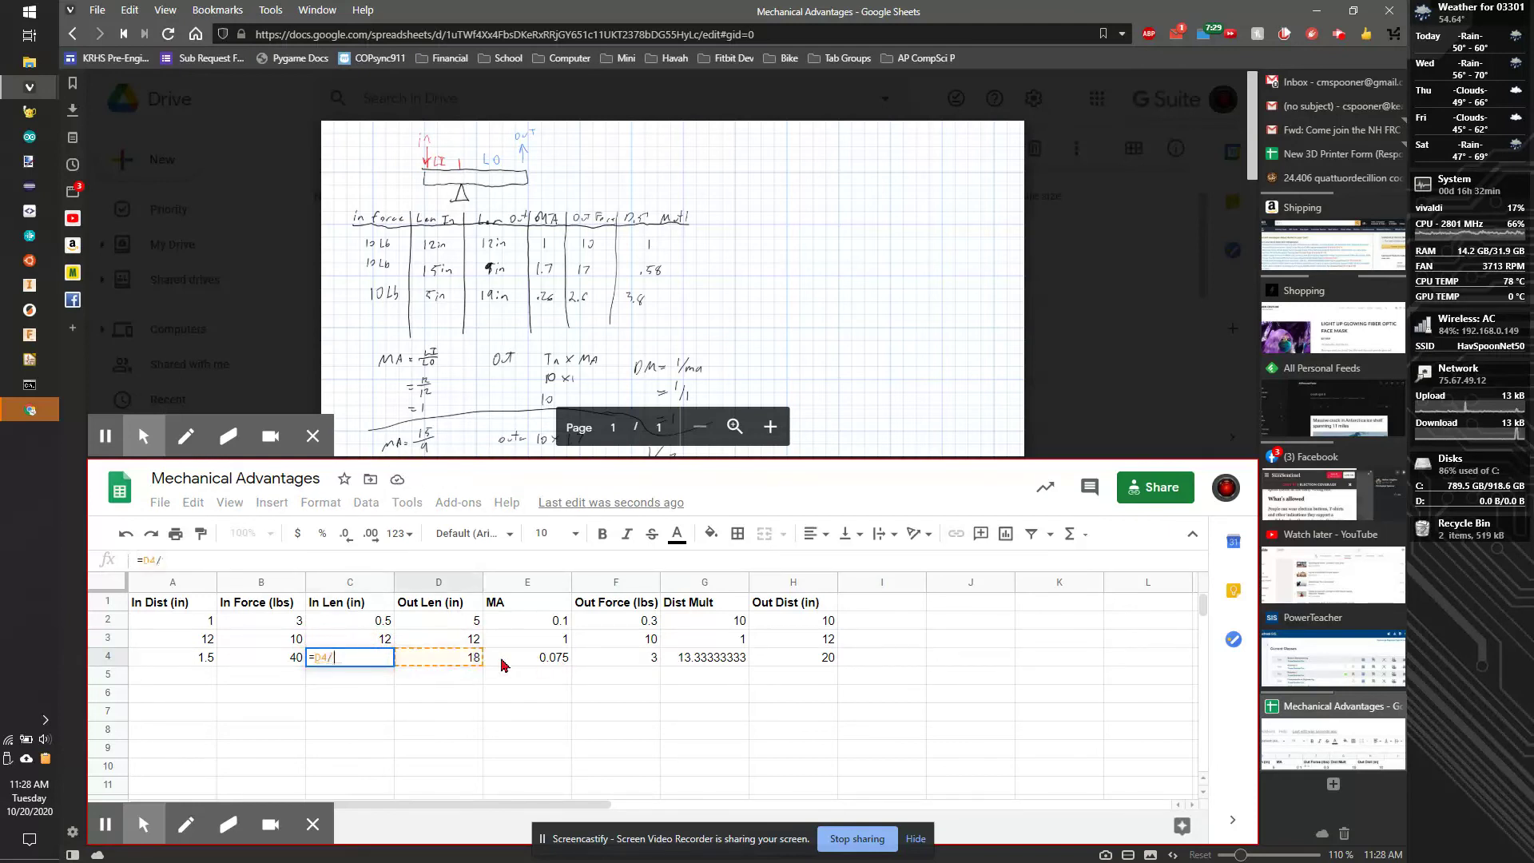
{"action": "left_click", "coordinate": [706, 653]}
{"action": "key", "text": "Return"}
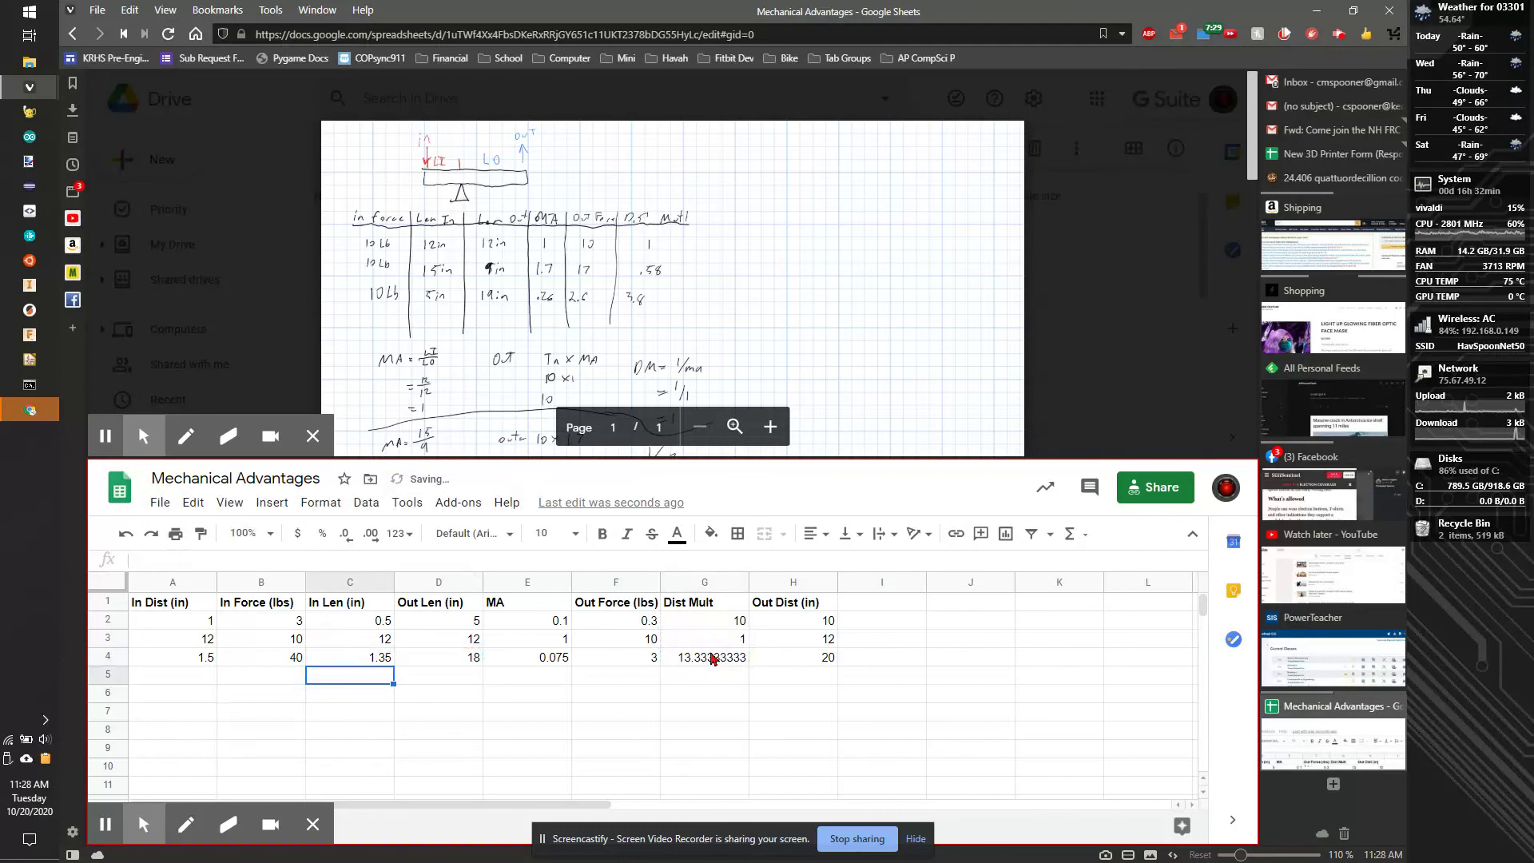
Correct the In Len formula in C4 to =D4/G4 so it references only row 4's Dist Mult.
{"action": "left_click", "coordinate": [389, 645]}
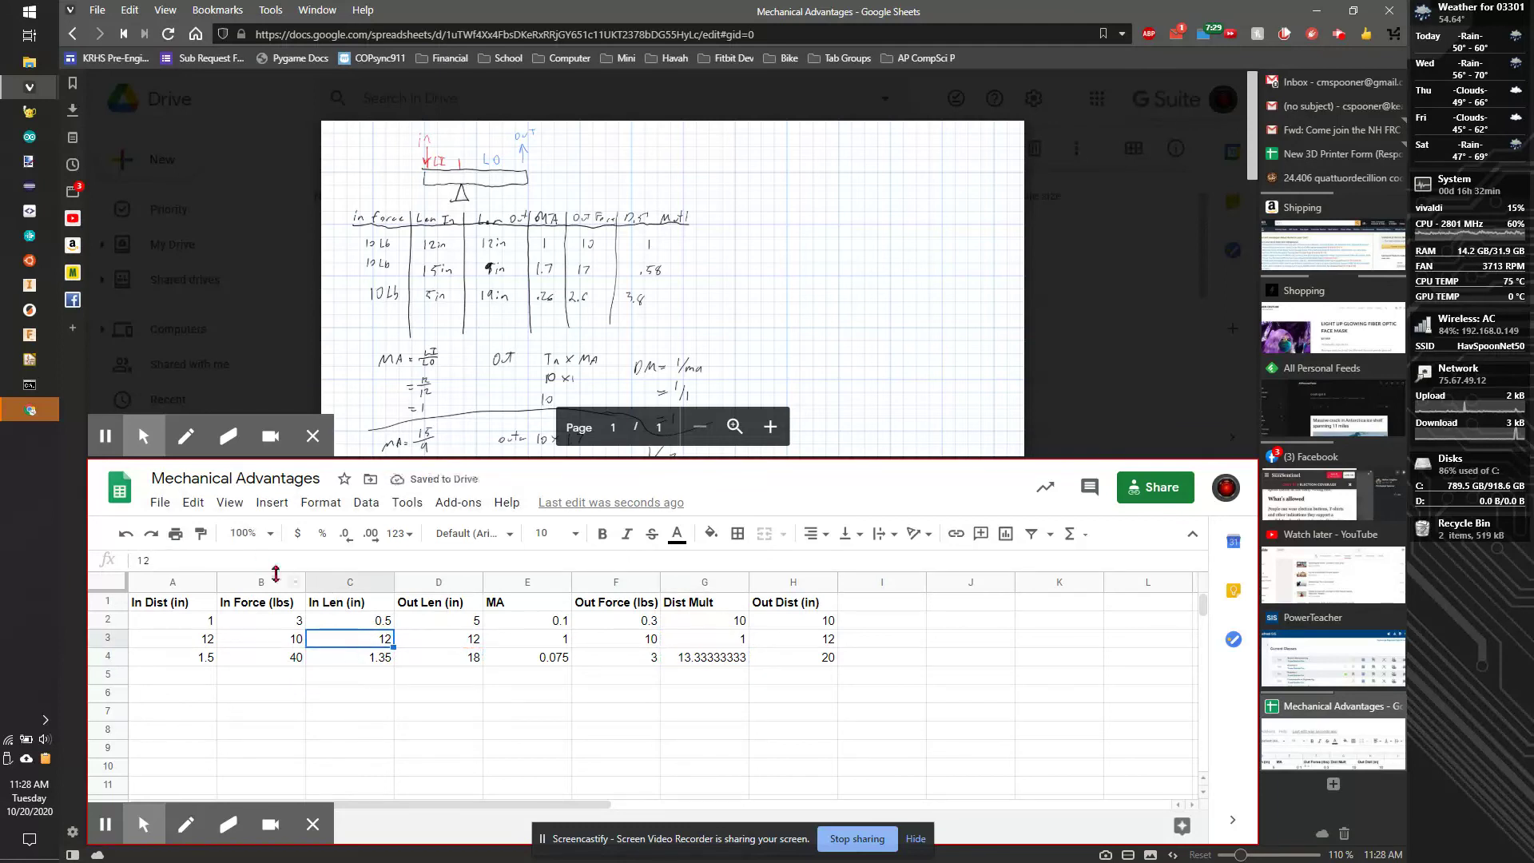
{"action": "left_click", "coordinate": [364, 658]}
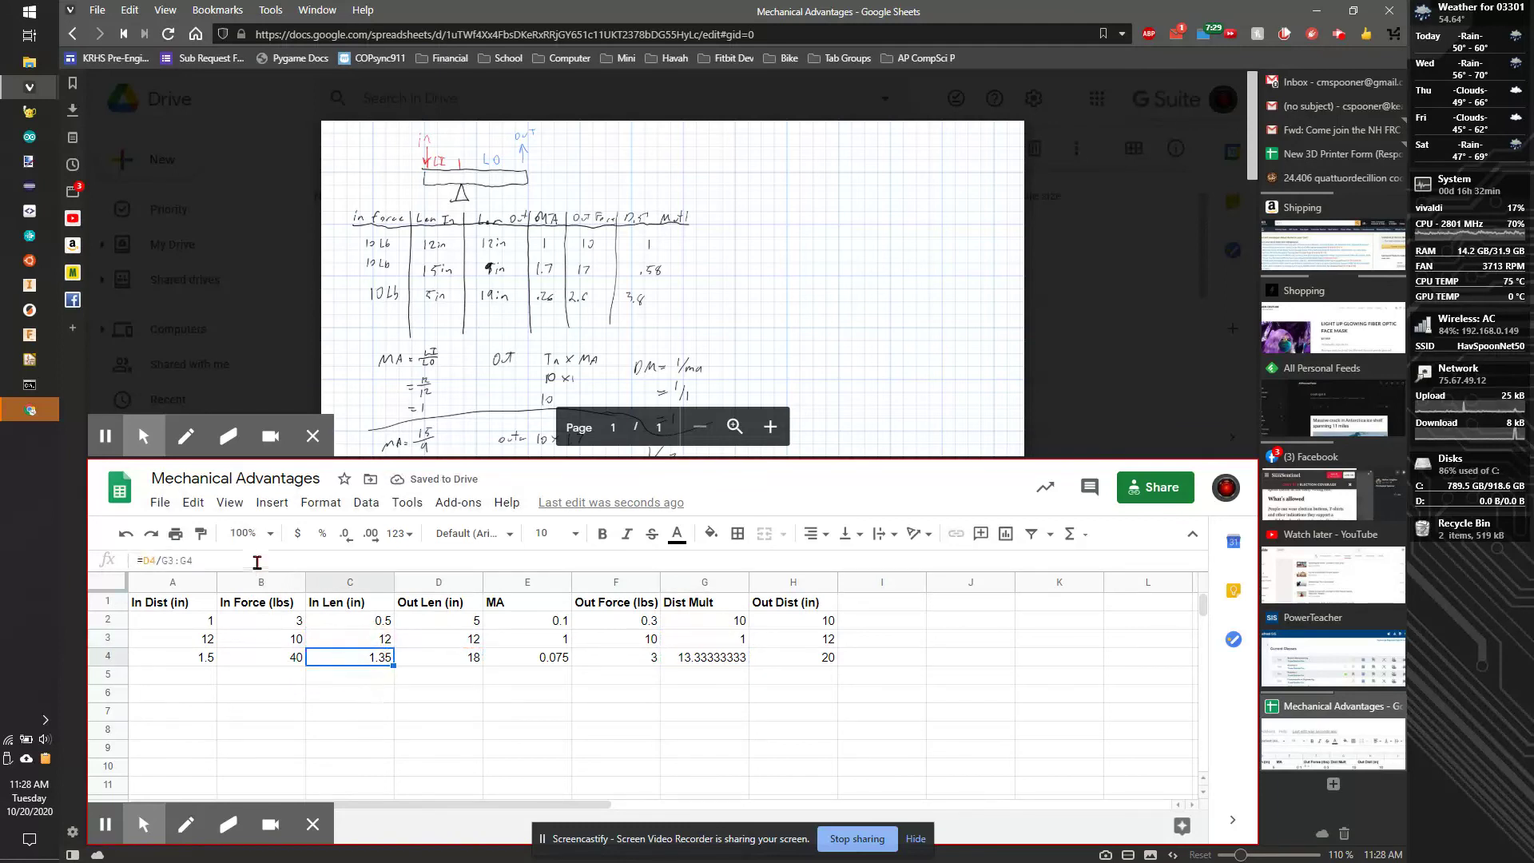
{"action": "left_click", "coordinate": [258, 562]}
{"action": "key", "text": "BackSpace"}
{"action": "key", "text": "BackSpace"}
{"action": "key", "text": "BackSpace"}
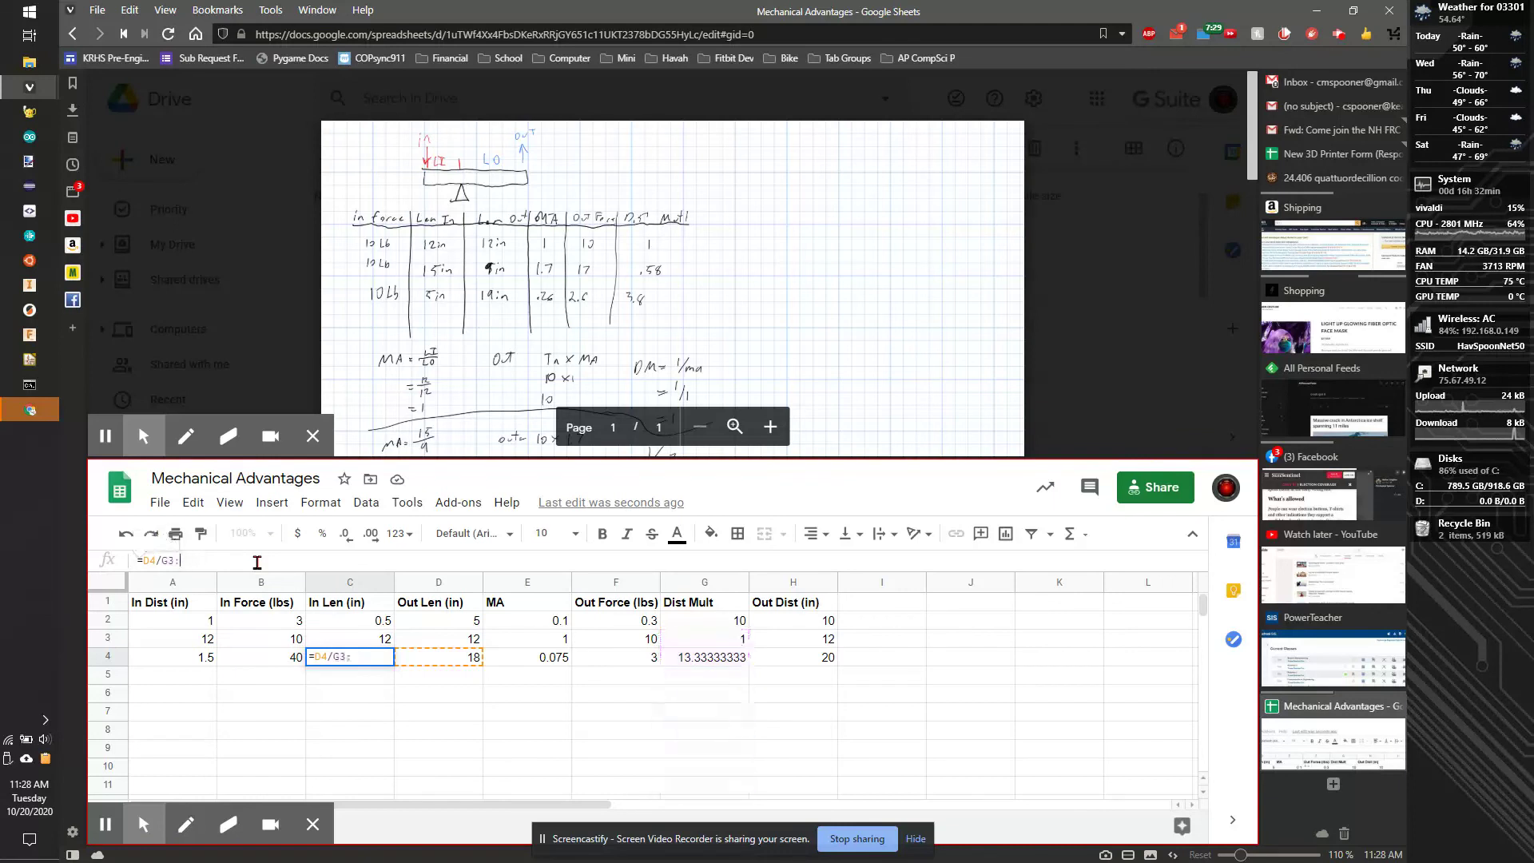
{"action": "key", "text": "BackSpace"}
{"action": "type", "text": "4"}
{"action": "key", "text": "Return"}
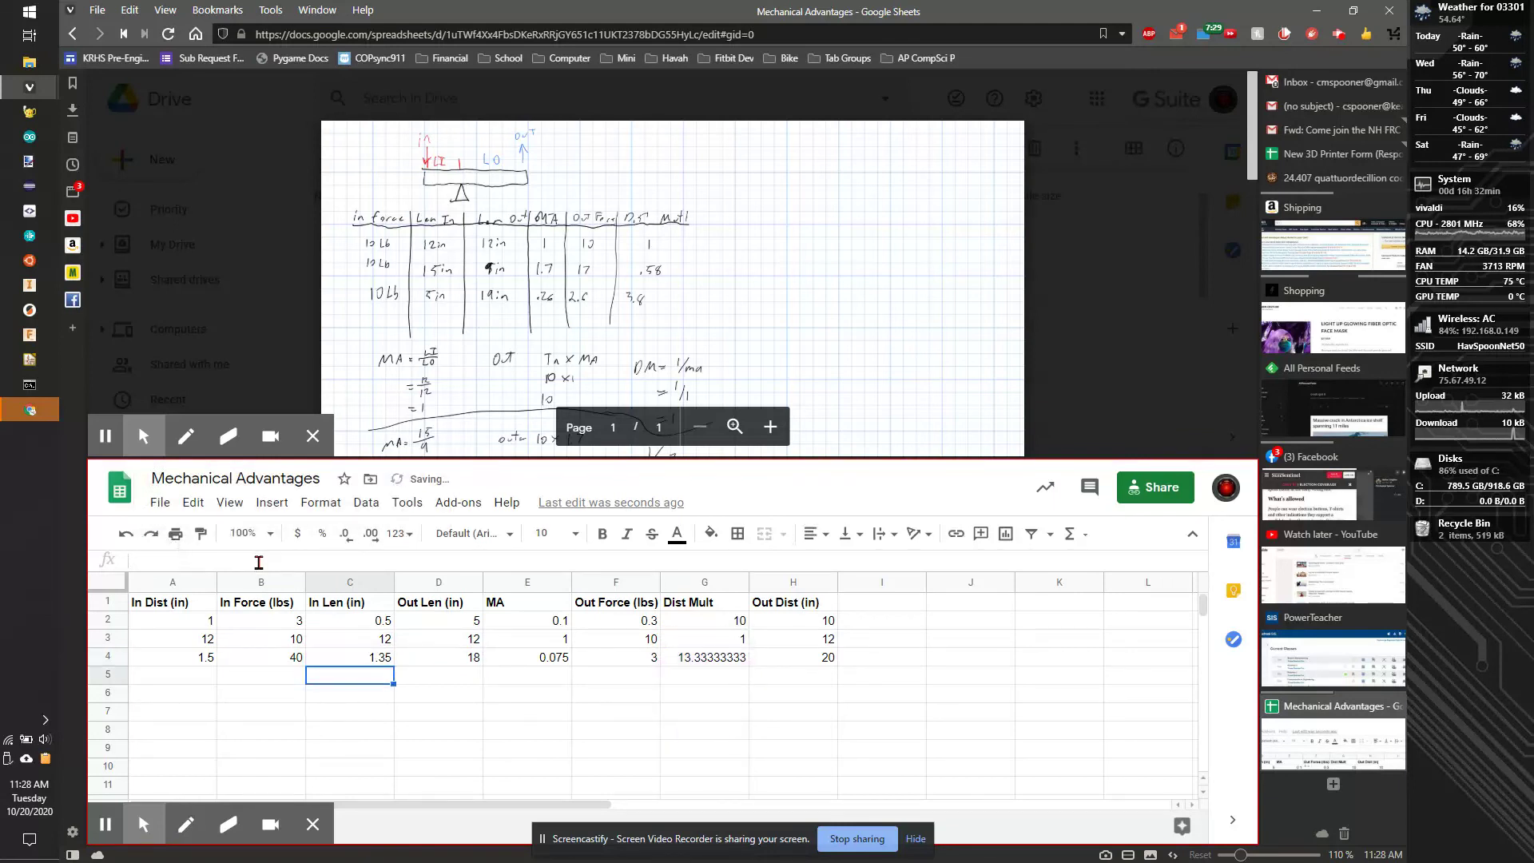